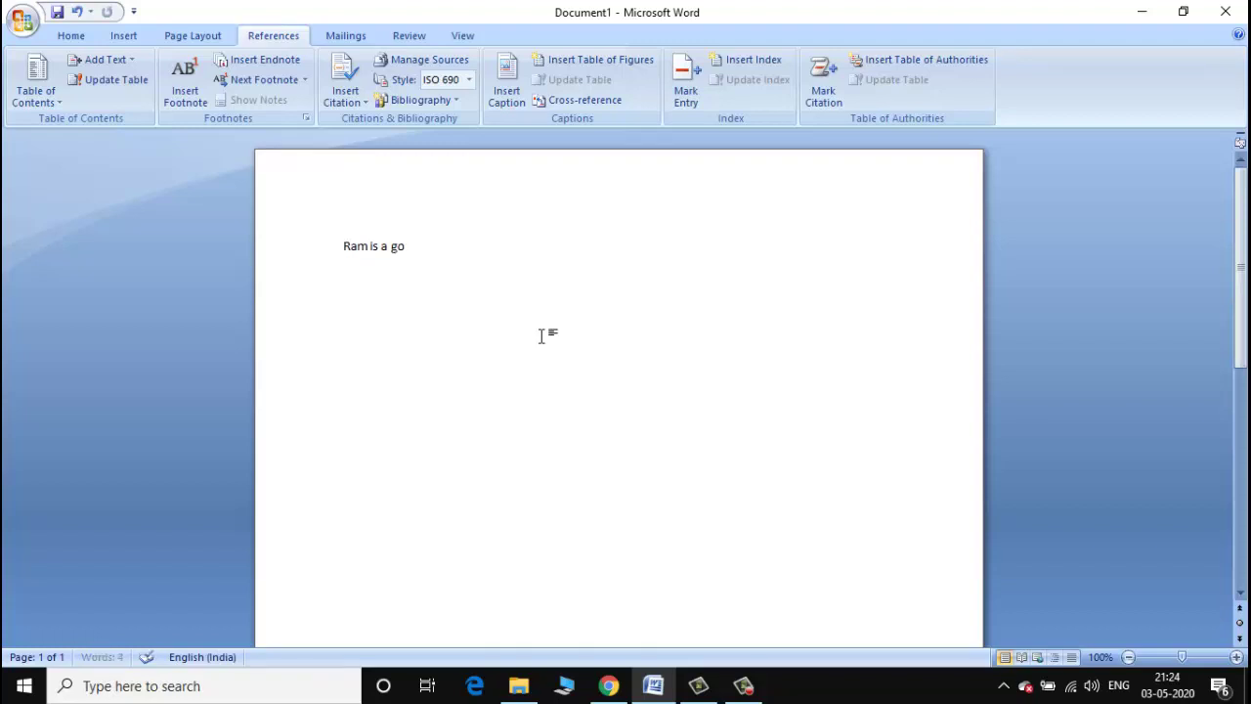
Complete the line 'Ram is a good boy', enlarge it to 48 pt, and return to References.
{"action": "type", "text": "d boy"}
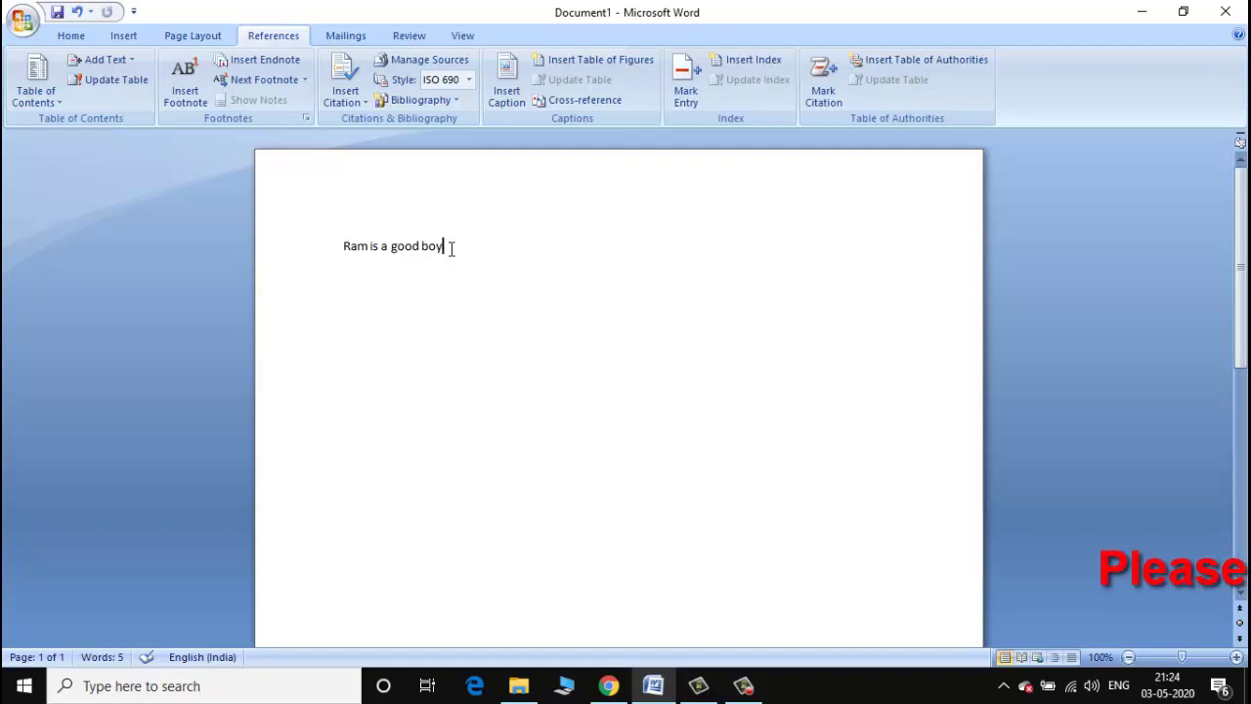
{"action": "left_click_drag", "start_coordinate": [451, 249], "coordinate": [280, 246]}
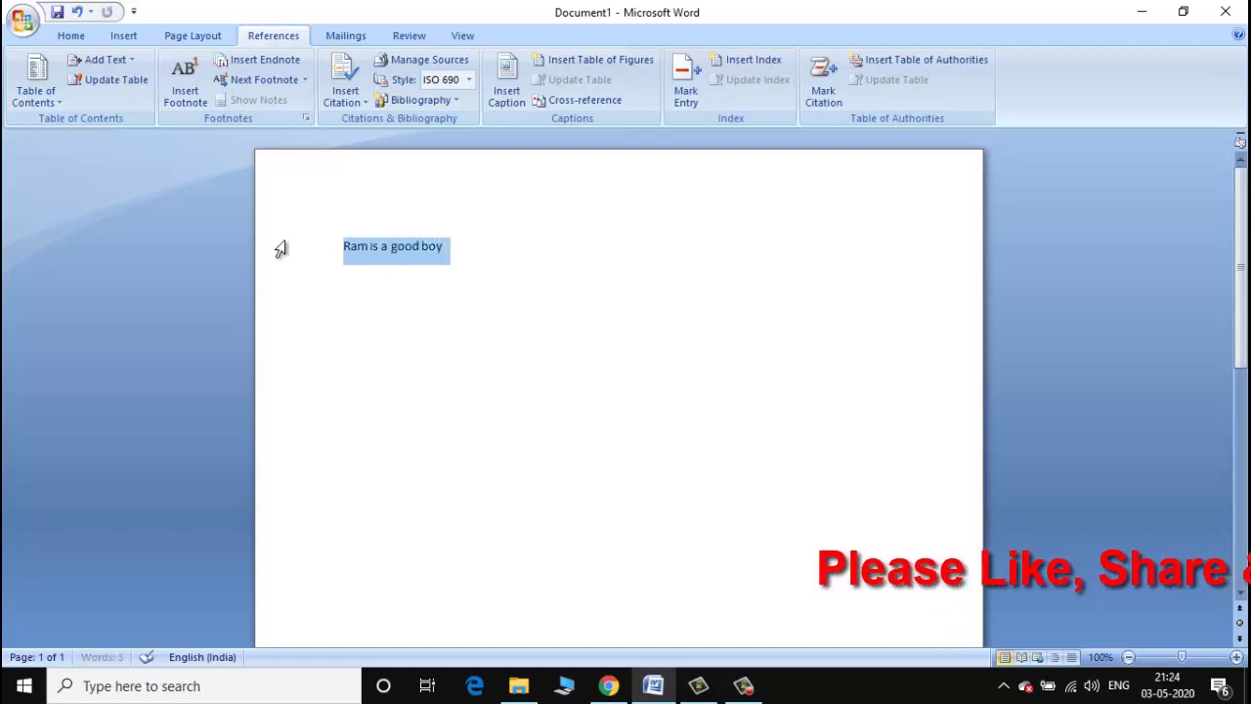
{"action": "left_click", "coordinate": [70, 36]}
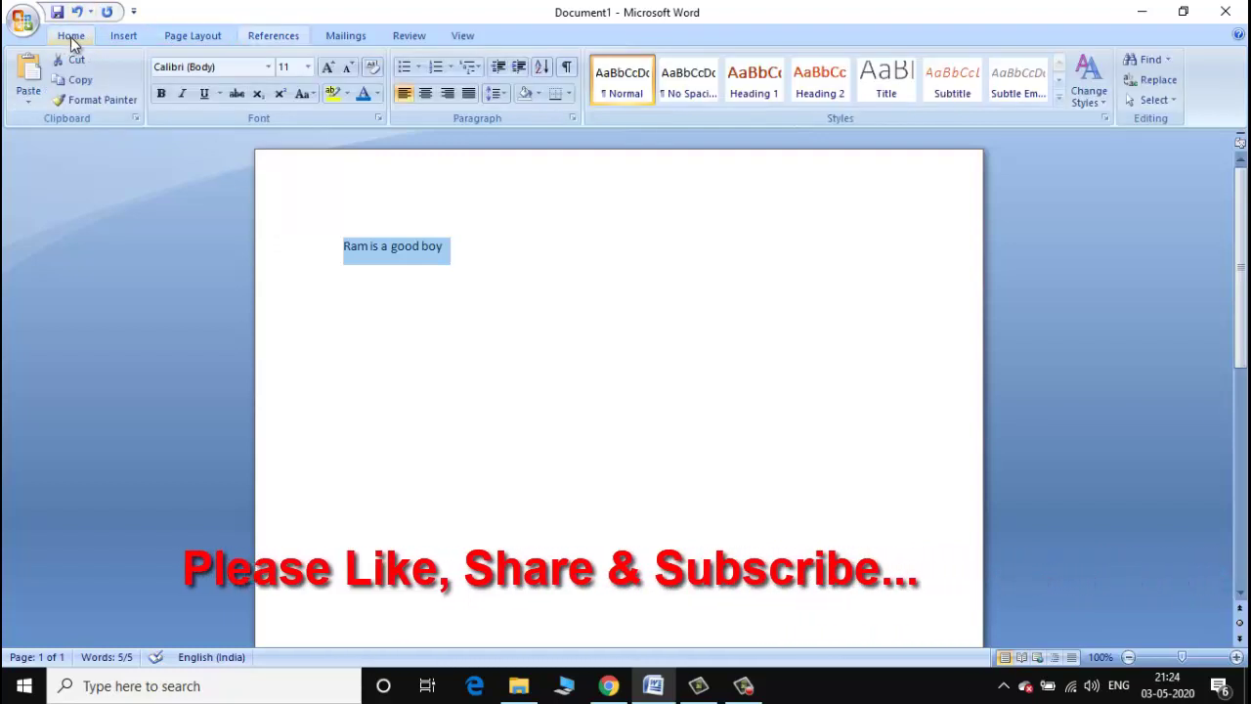
{"action": "left_click", "coordinate": [308, 67]}
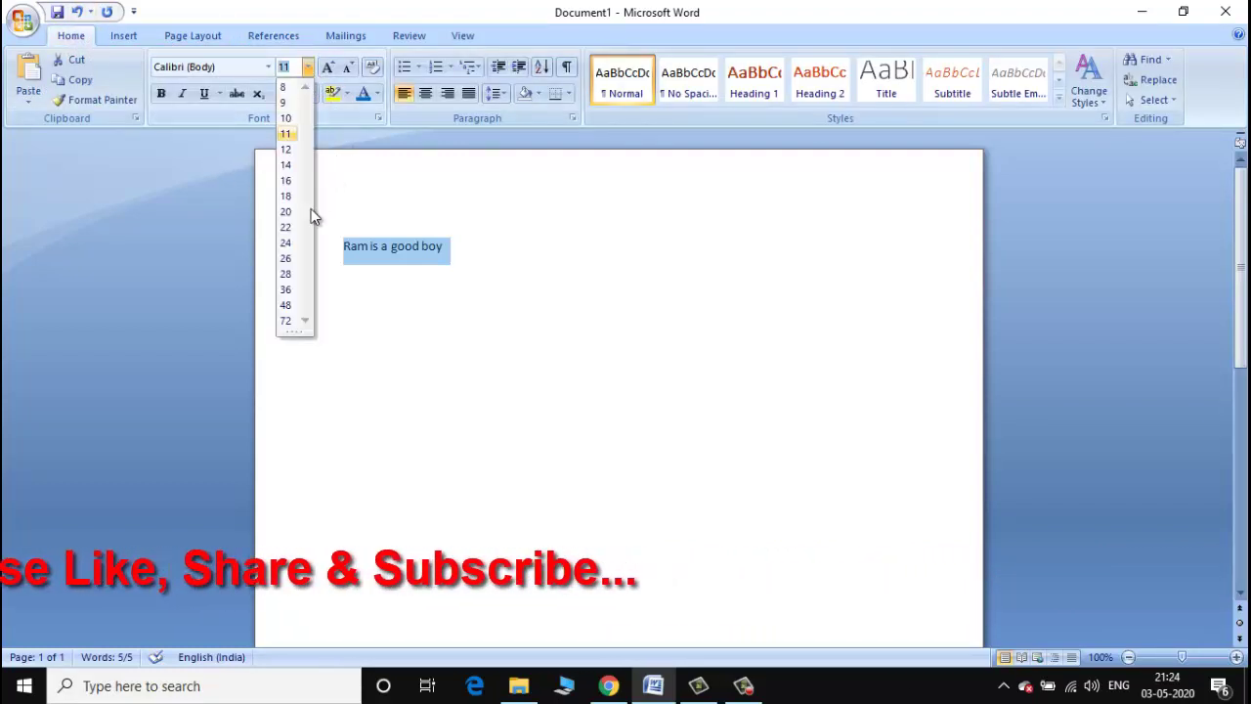
{"action": "left_click", "coordinate": [288, 306]}
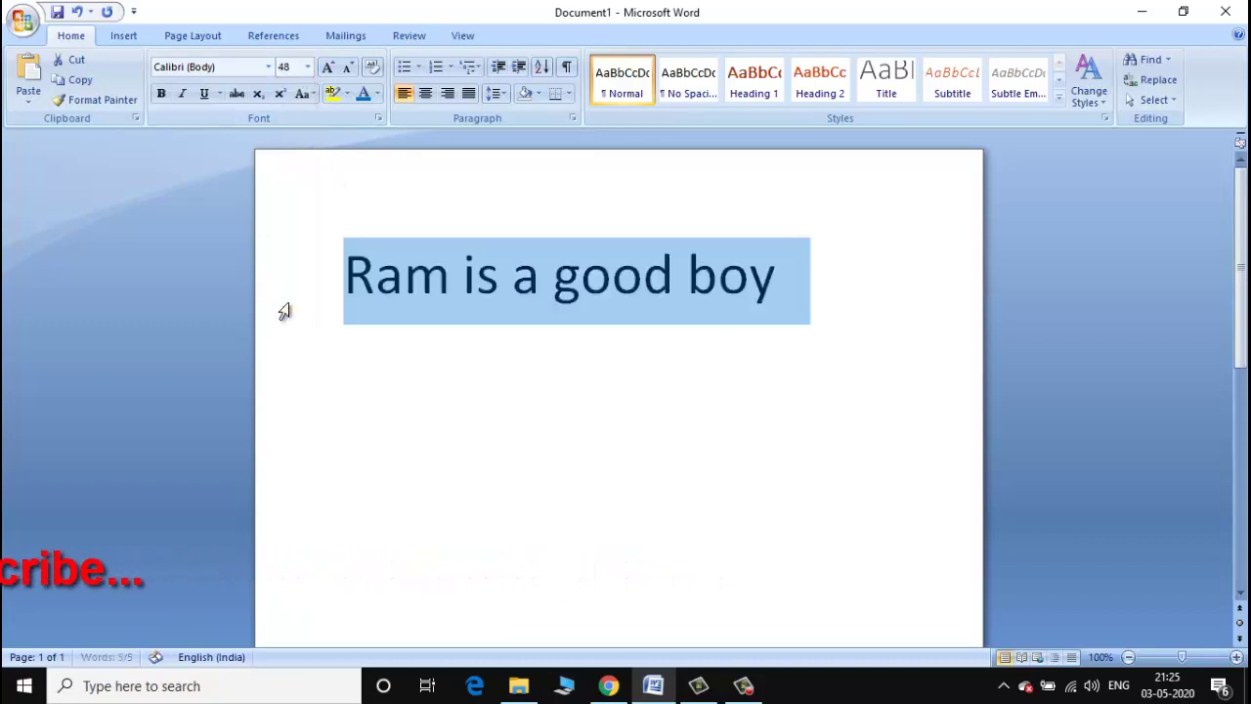
{"action": "left_click", "coordinate": [272, 40]}
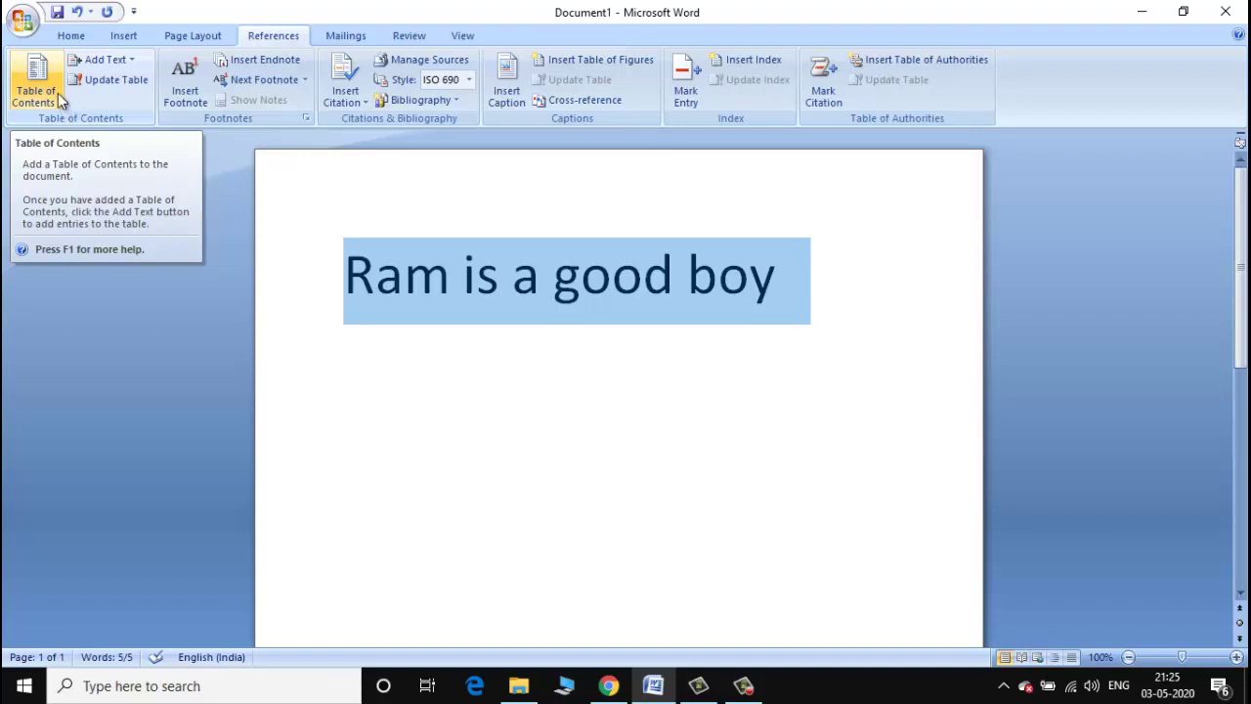
Mark 'Ram is a good boy' as a Level 1 contents entry, then change it to Level 2.
{"action": "left_click", "coordinate": [131, 61]}
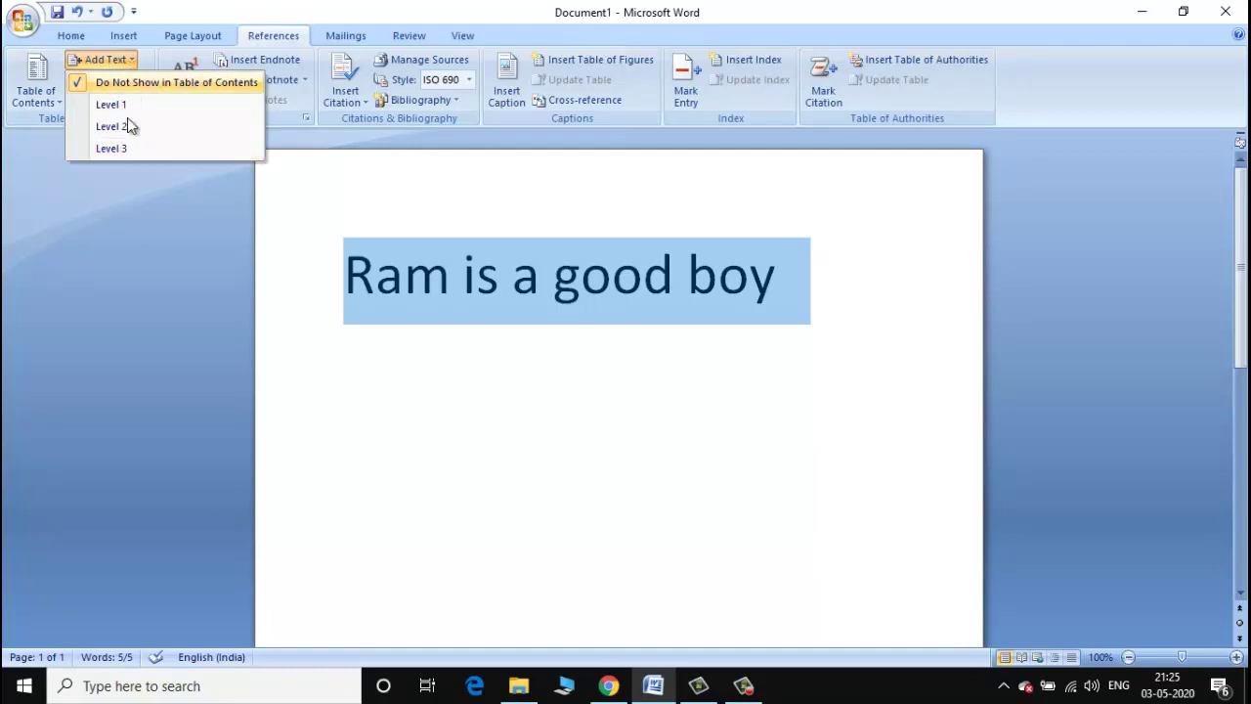
{"action": "left_click", "coordinate": [130, 108]}
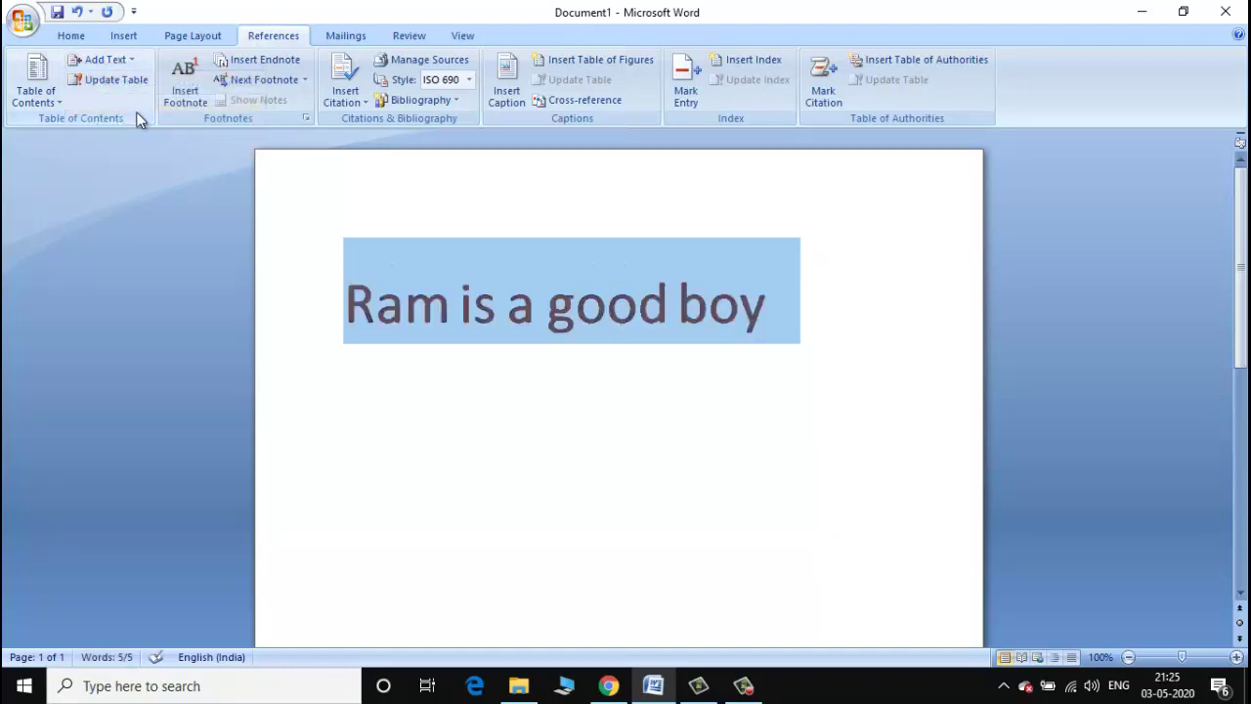
{"action": "left_click", "coordinate": [691, 343]}
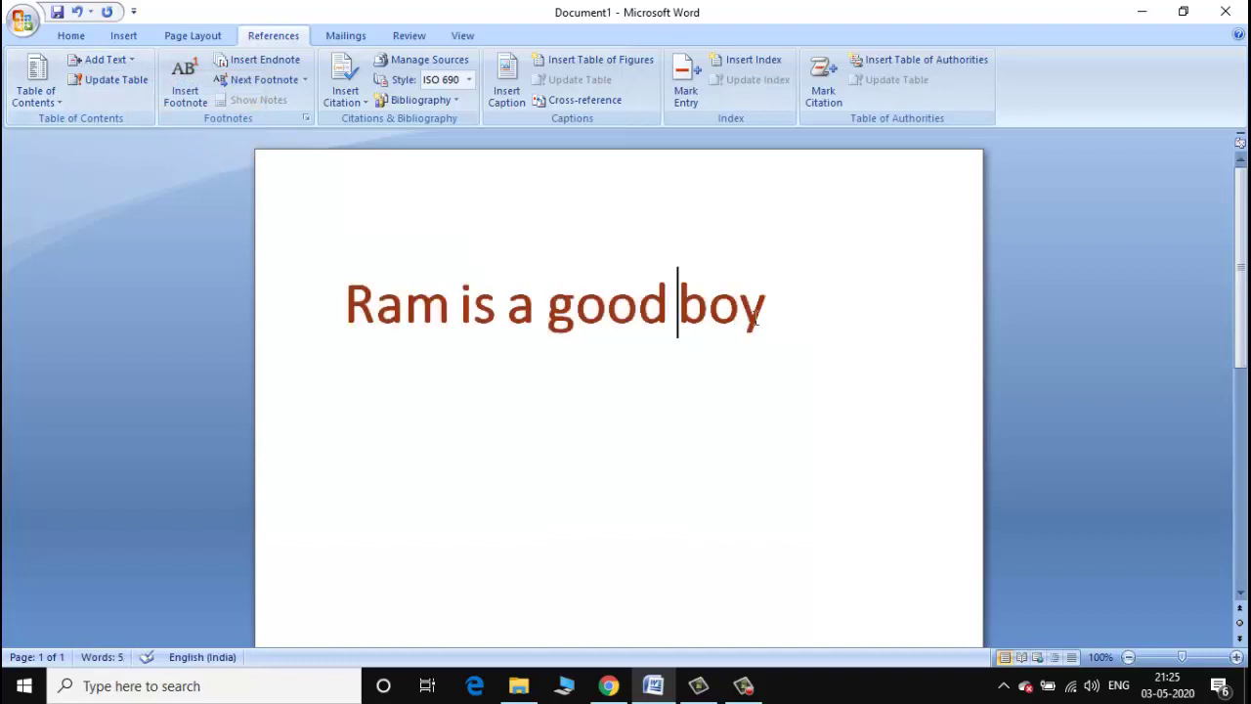
{"action": "left_click_drag", "start_coordinate": [778, 316], "coordinate": [376, 295]}
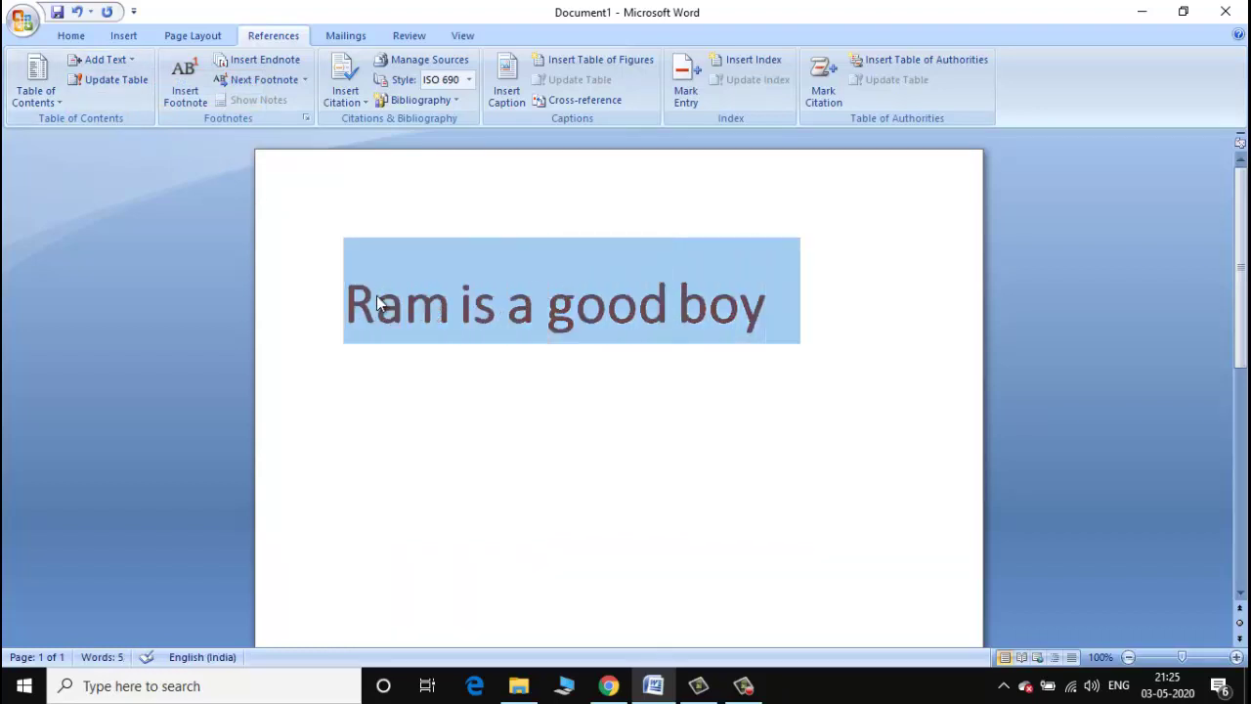
{"action": "left_click", "coordinate": [134, 67]}
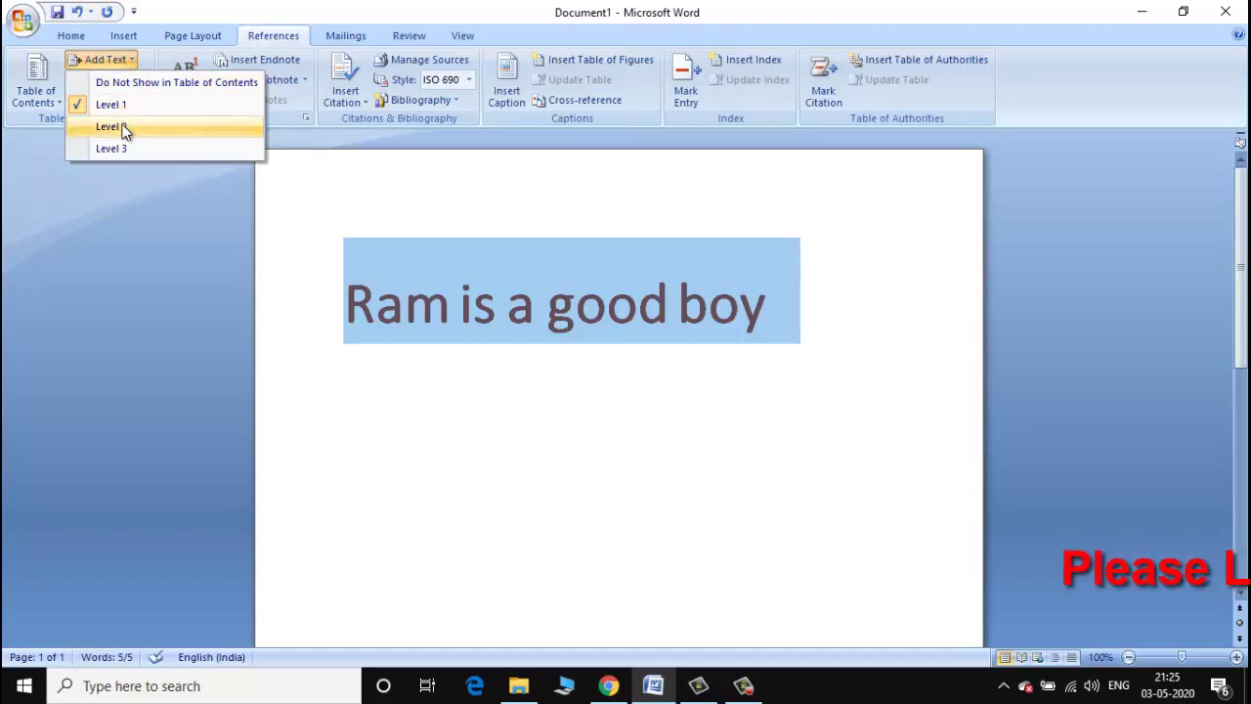
{"action": "left_click", "coordinate": [124, 131]}
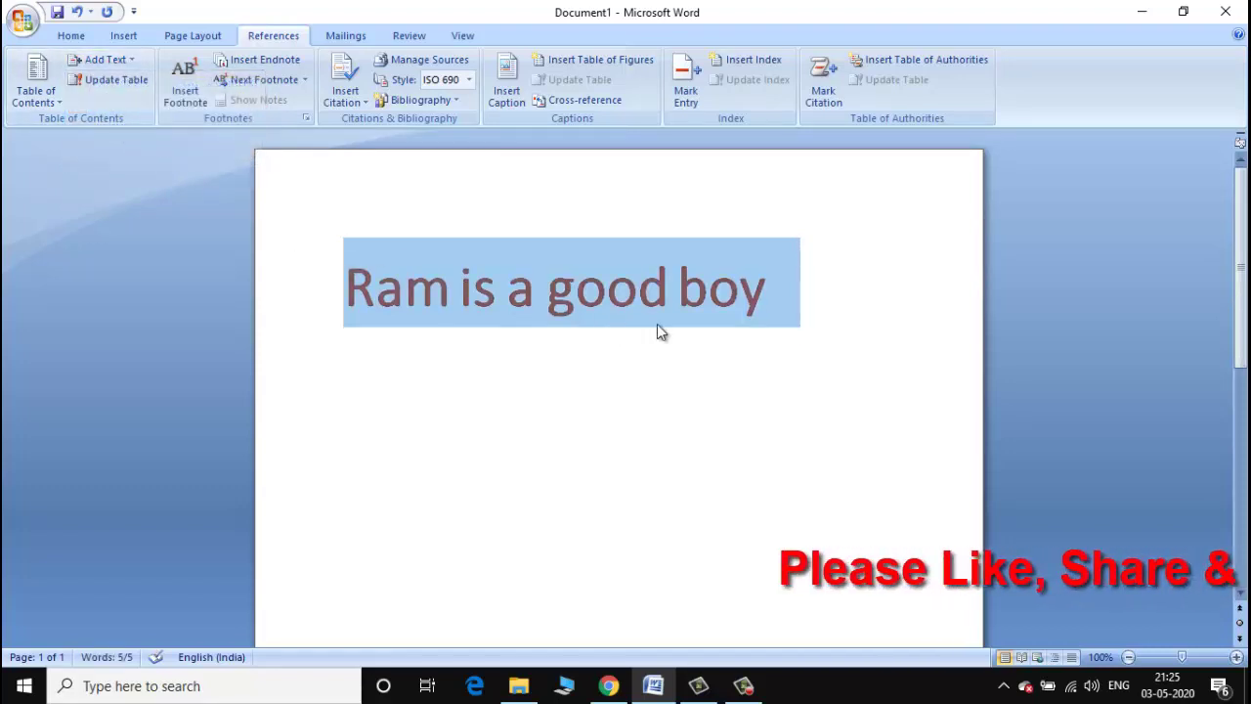
{"action": "left_click", "coordinate": [127, 61]}
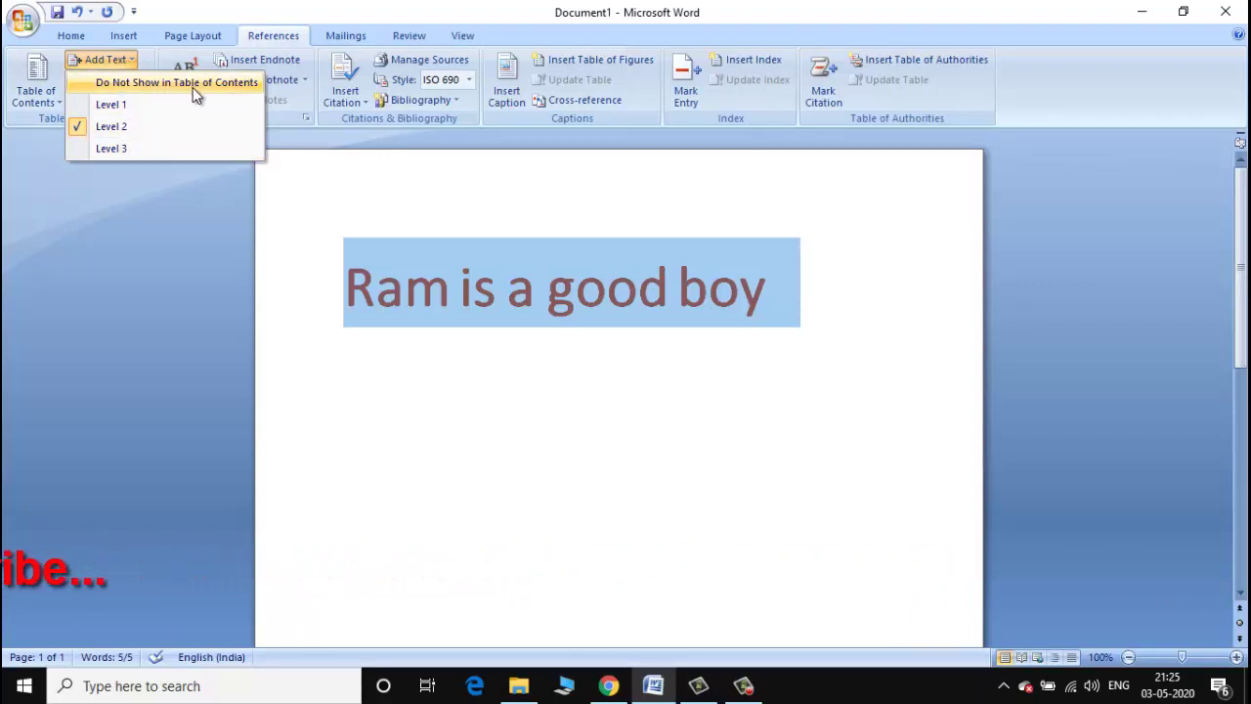
{"action": "left_click", "coordinate": [102, 227]}
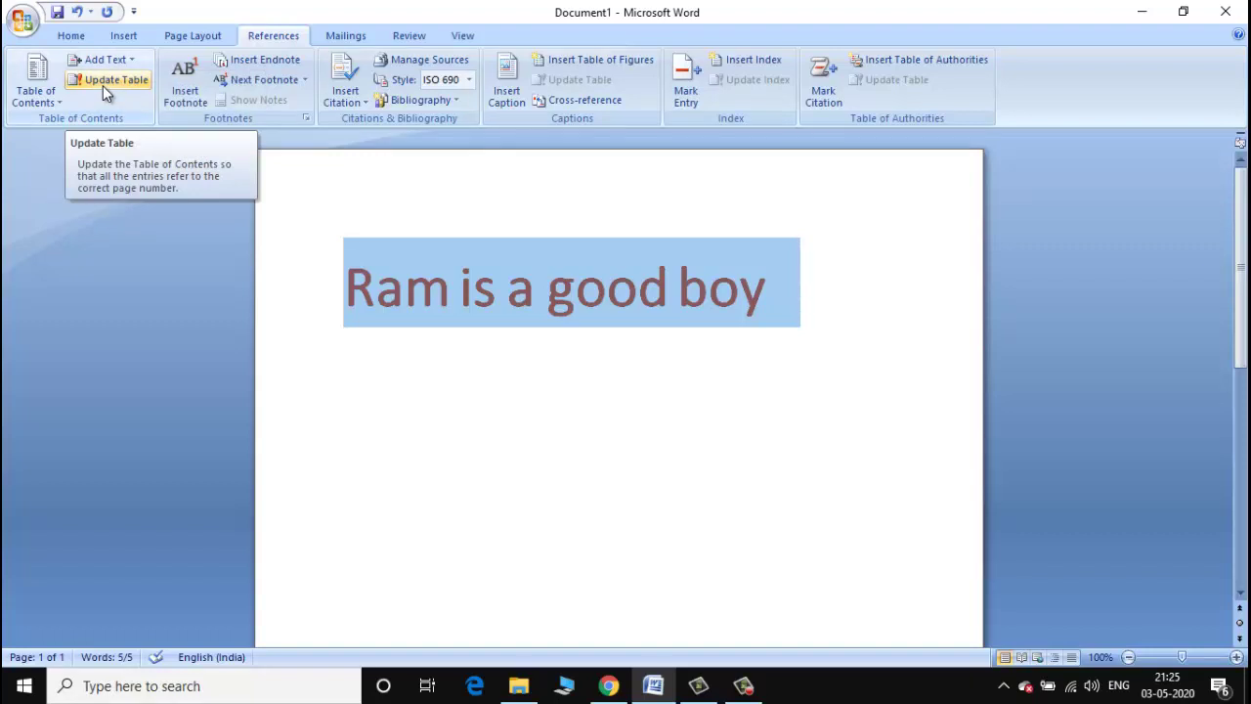
Attempt Update Table, dismiss the no-table-of-contents notice, and bring up the Table of Contents gallery.
{"action": "left_click", "coordinate": [102, 85]}
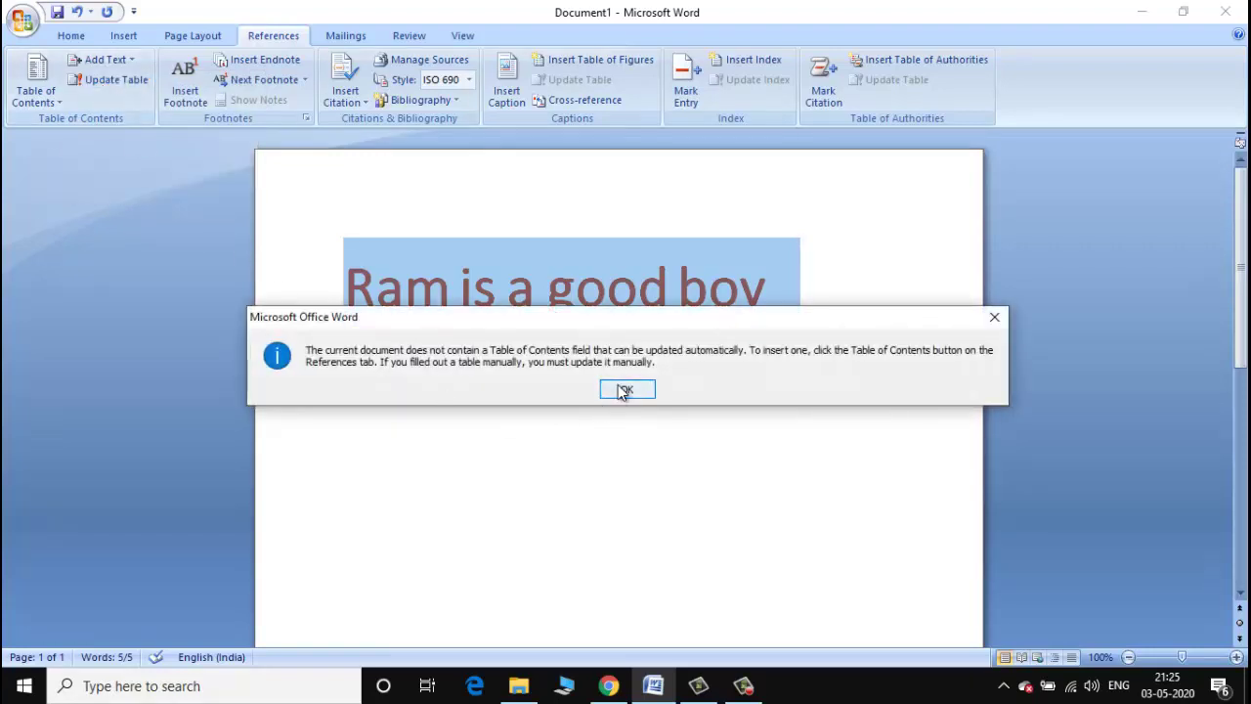
{"action": "left_click", "coordinate": [625, 390]}
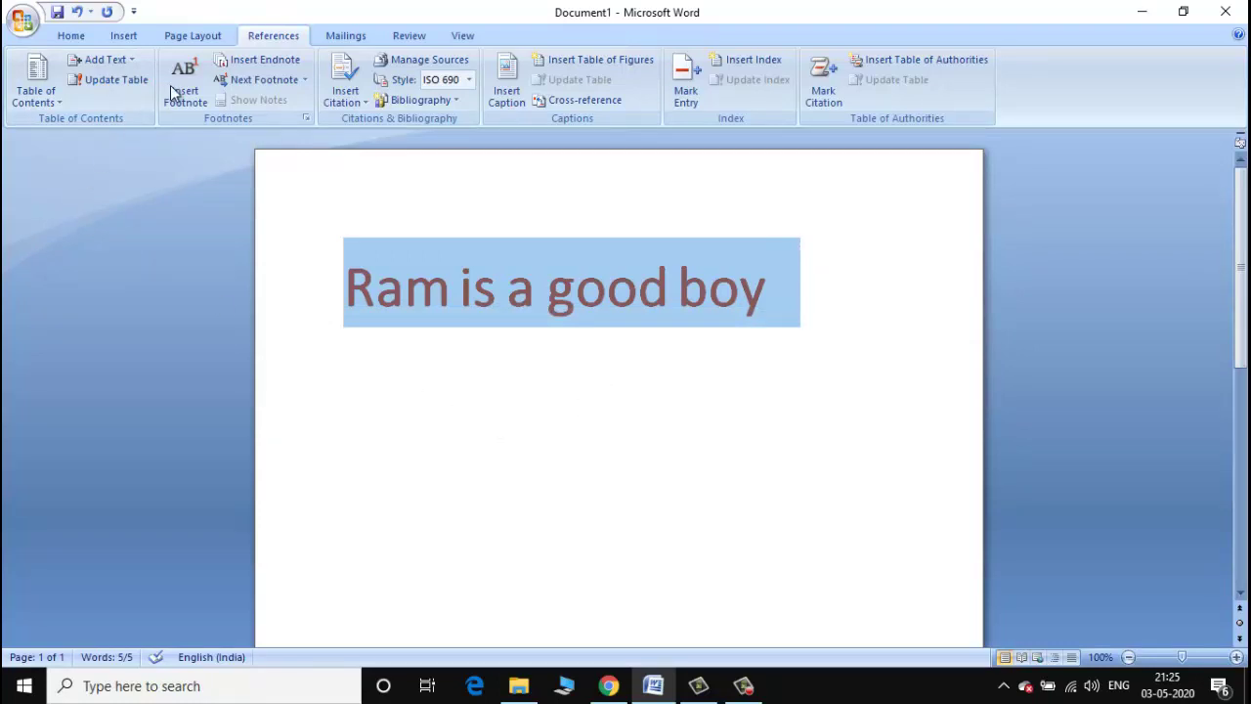
{"action": "left_click", "coordinate": [59, 102]}
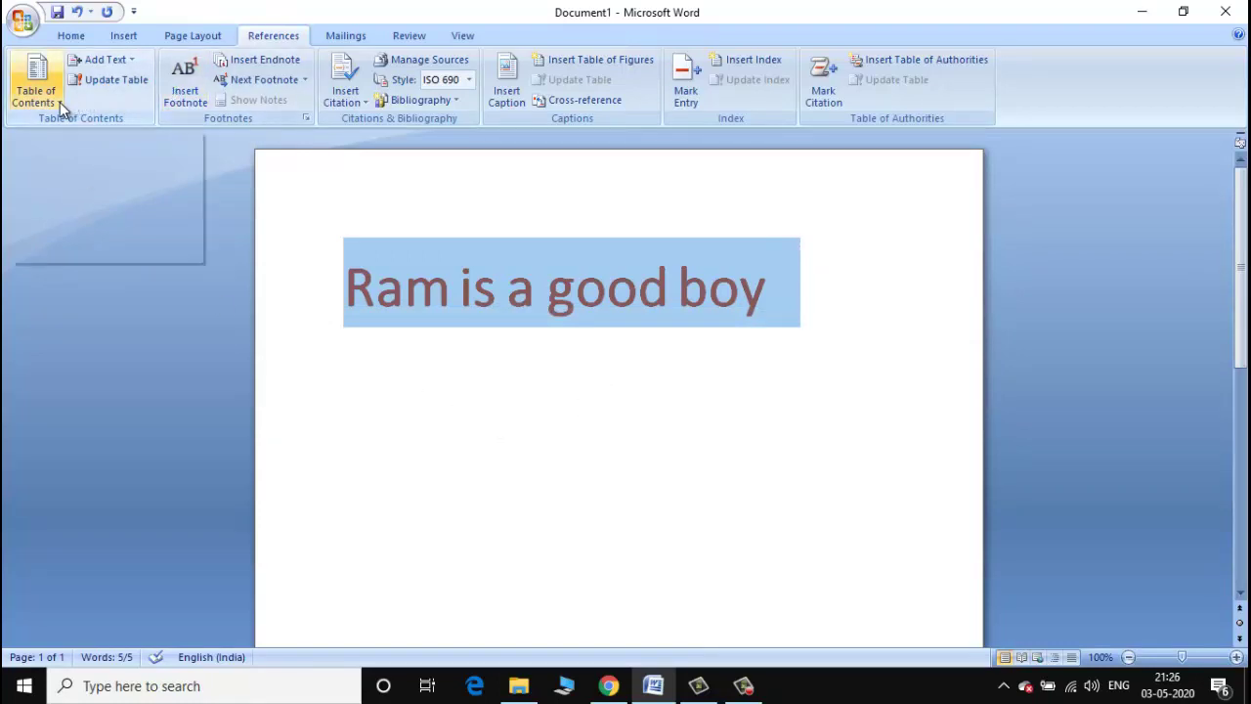
{"action": "left_click", "coordinate": [59, 101]}
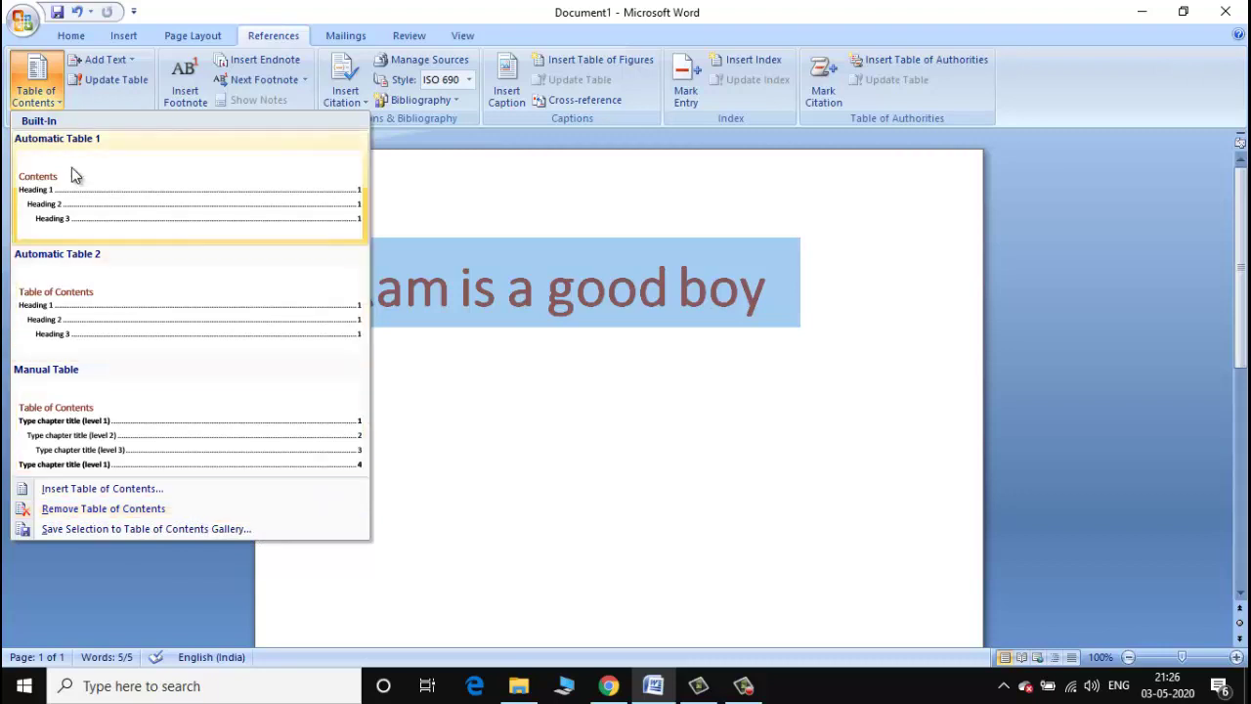
Insert Automatic Table 2, dismiss the headings message, and select the Table of Contents heading.
{"action": "left_click", "coordinate": [86, 313]}
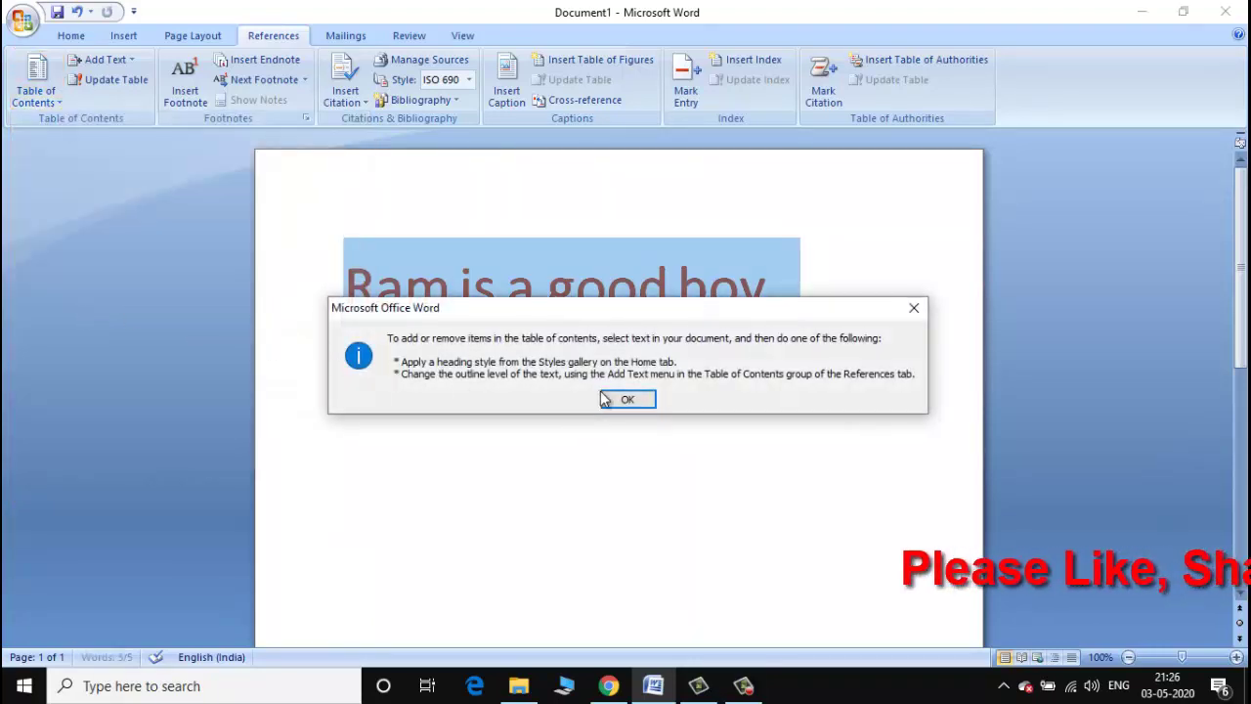
{"action": "left_click", "coordinate": [644, 399]}
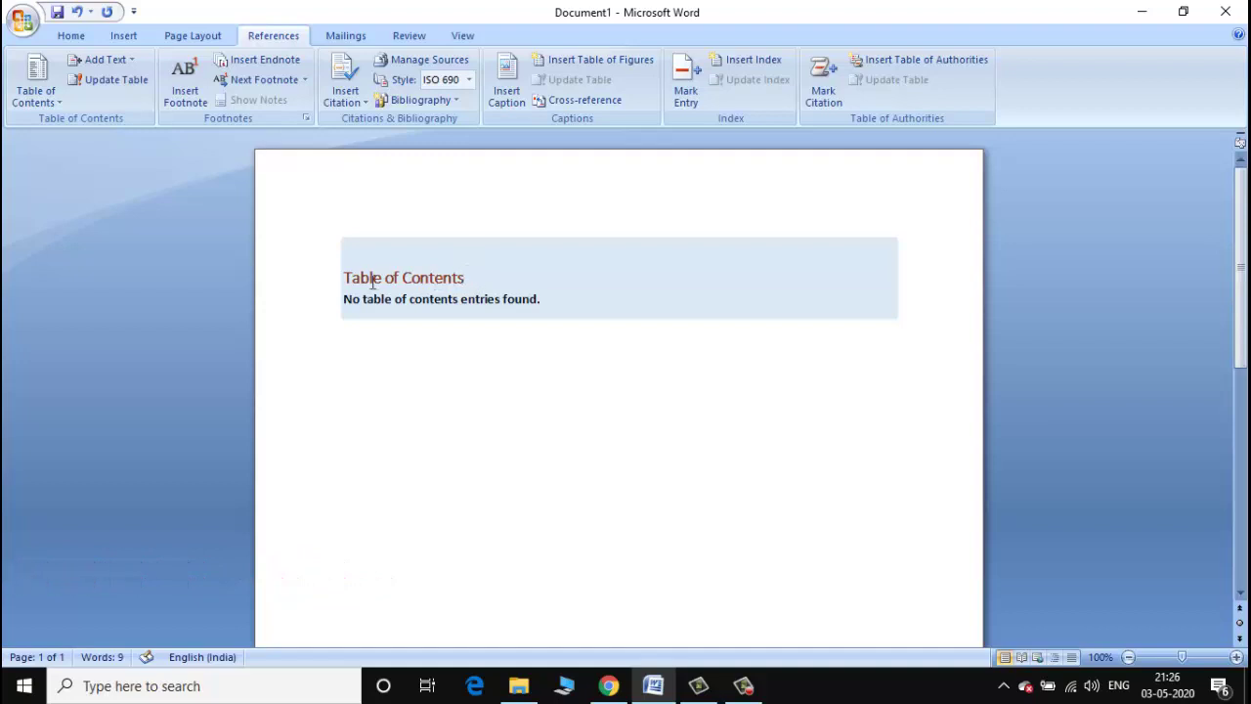
{"action": "left_click_drag", "start_coordinate": [347, 277], "coordinate": [486, 281]}
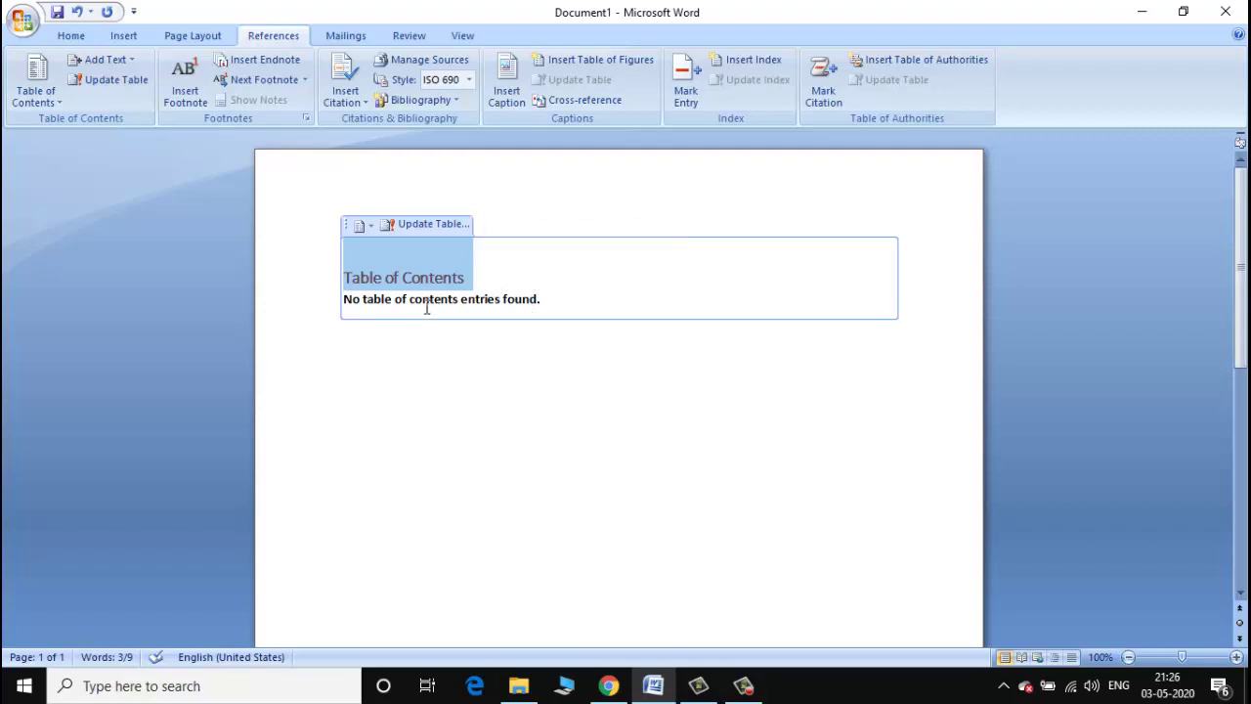
Insert footnote 1, place the cursor after its number, try Next Footnote, then scroll back up.
{"action": "left_click", "coordinate": [191, 90]}
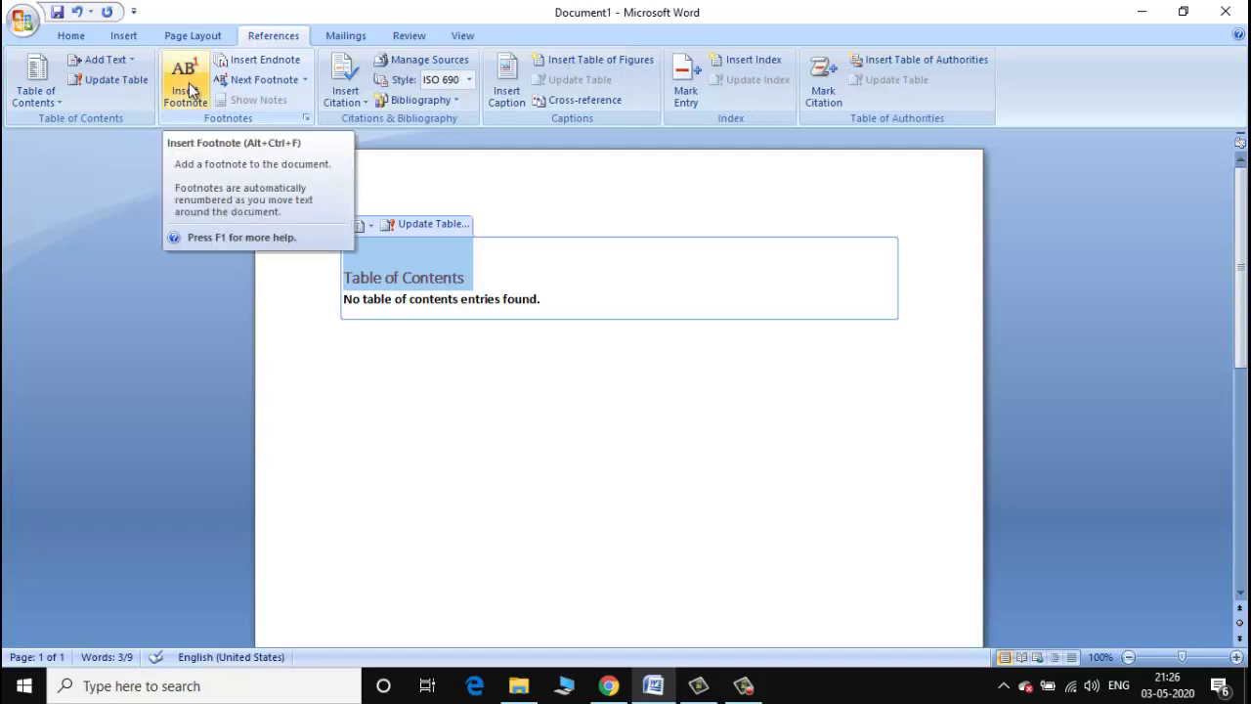
{"action": "left_click", "coordinate": [192, 90]}
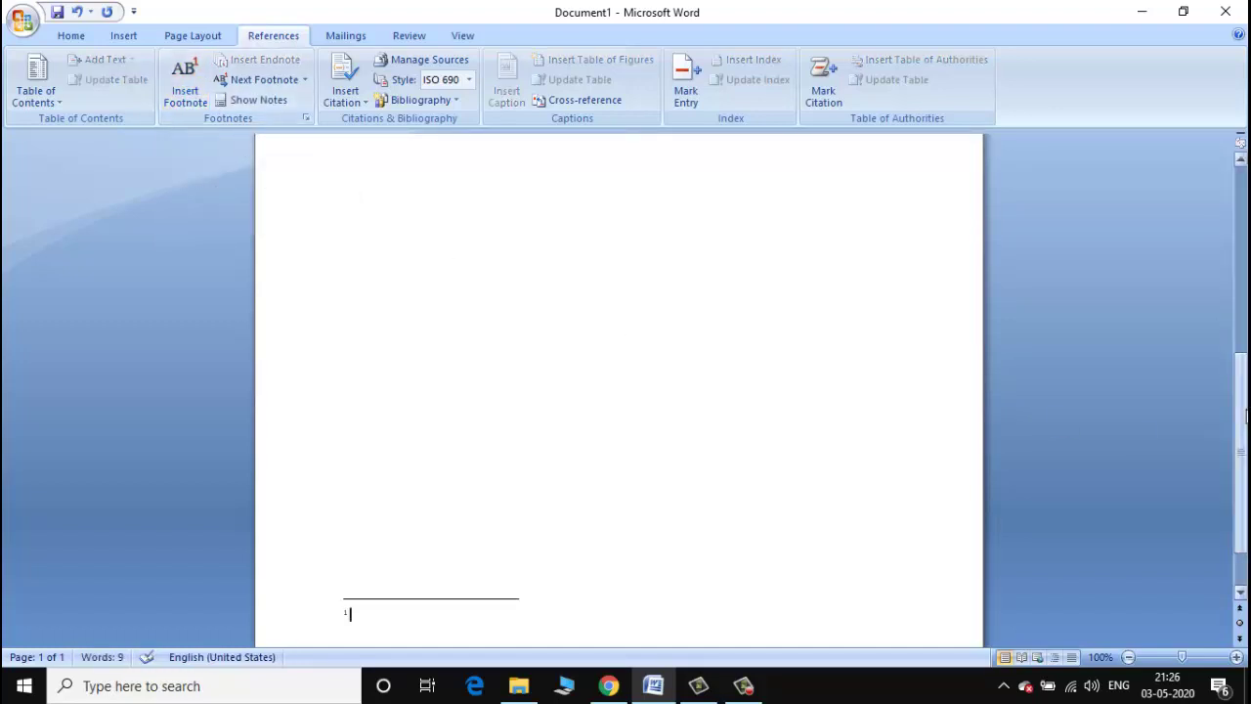
{"action": "scroll", "coordinate": [1246, 415], "scroll_direction": "down", "scroll_amount": 1}
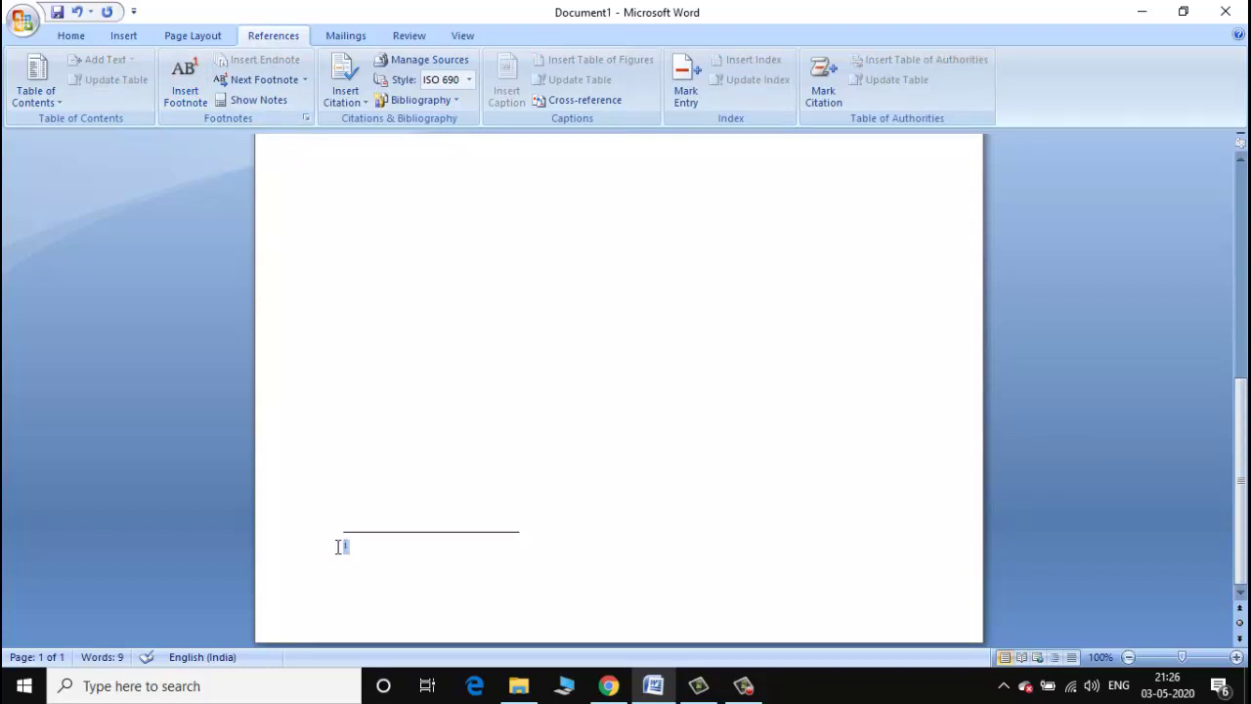
{"action": "left_click_drag", "start_coordinate": [338, 552], "coordinate": [363, 550]}
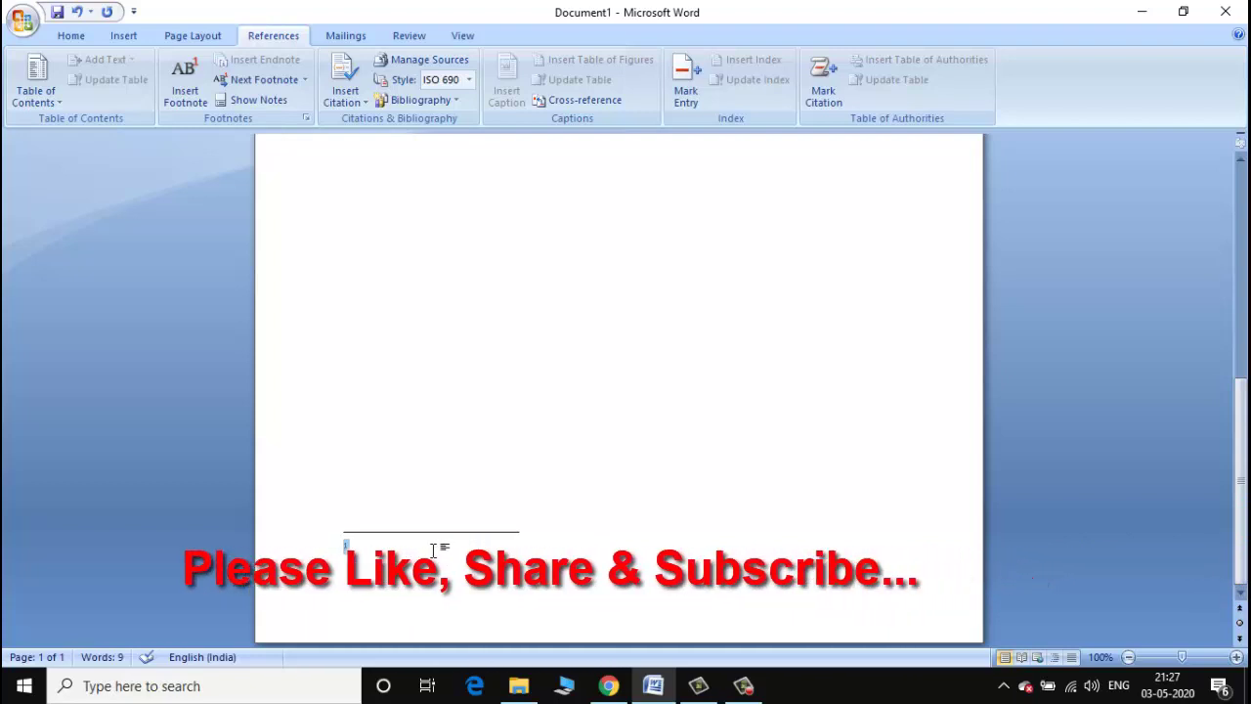
{"action": "left_click", "coordinate": [432, 549]}
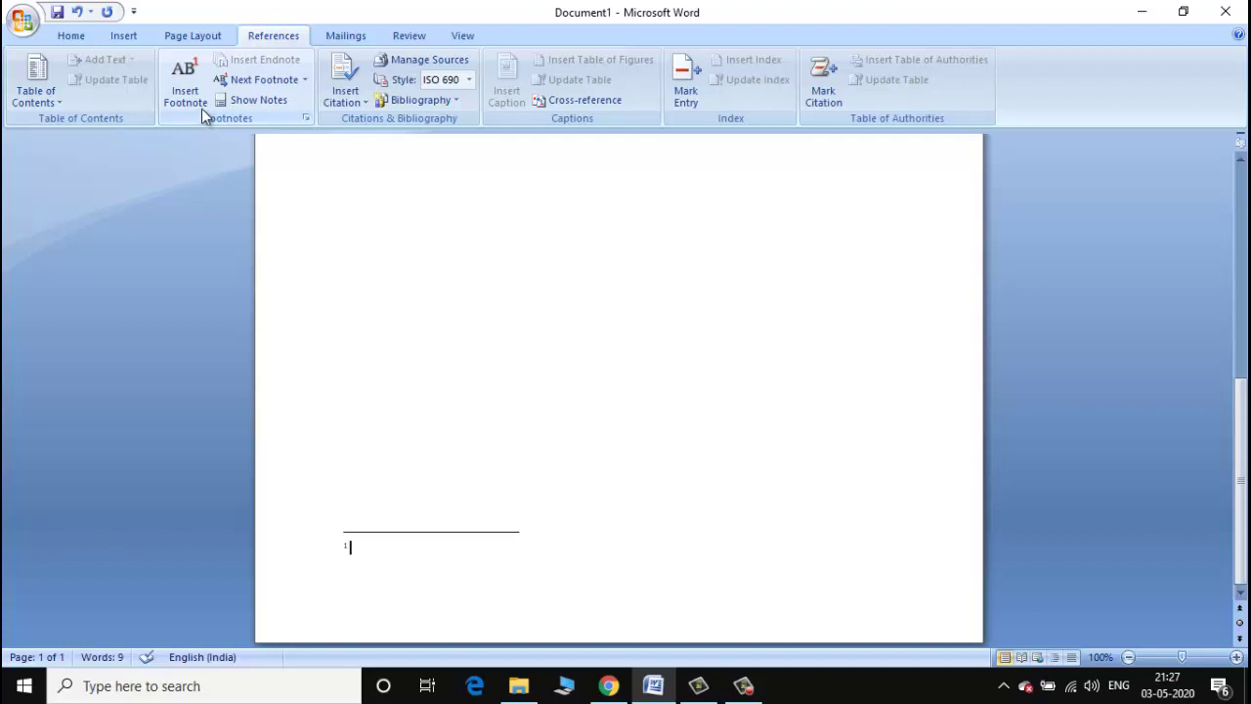
{"action": "left_click", "coordinate": [261, 81]}
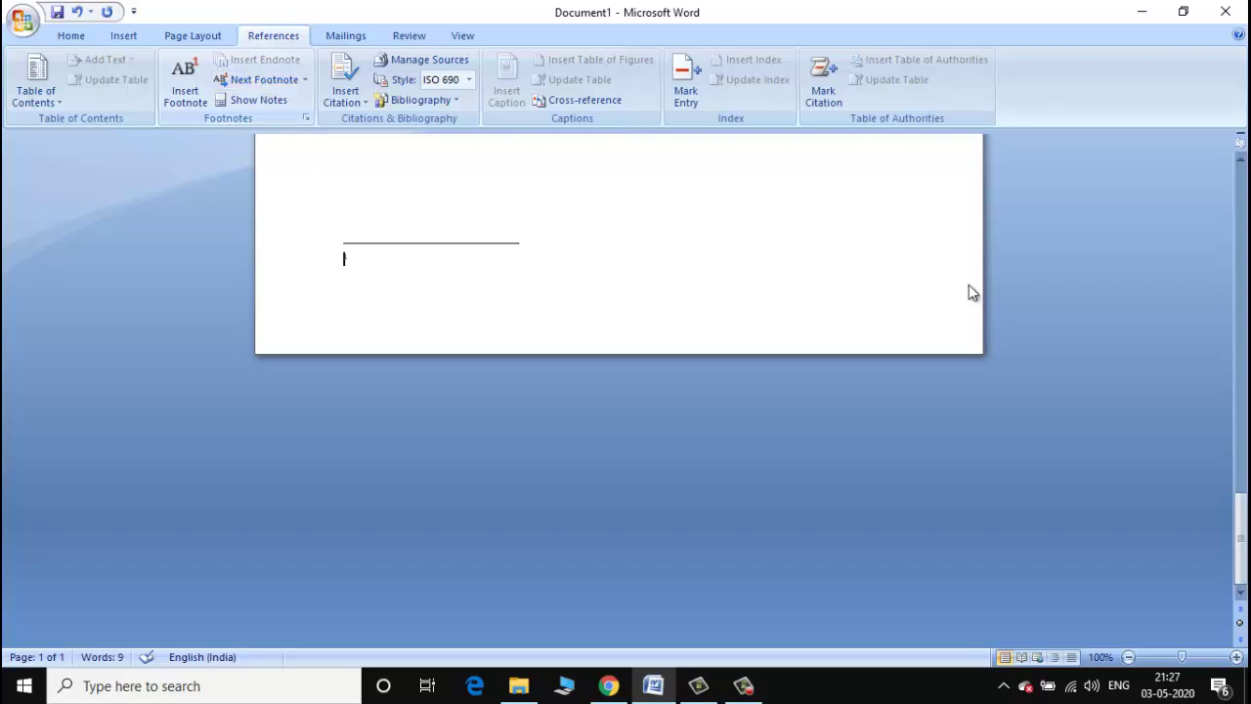
{"action": "left_click_drag", "start_coordinate": [1240, 547], "coordinate": [1230, 191]}
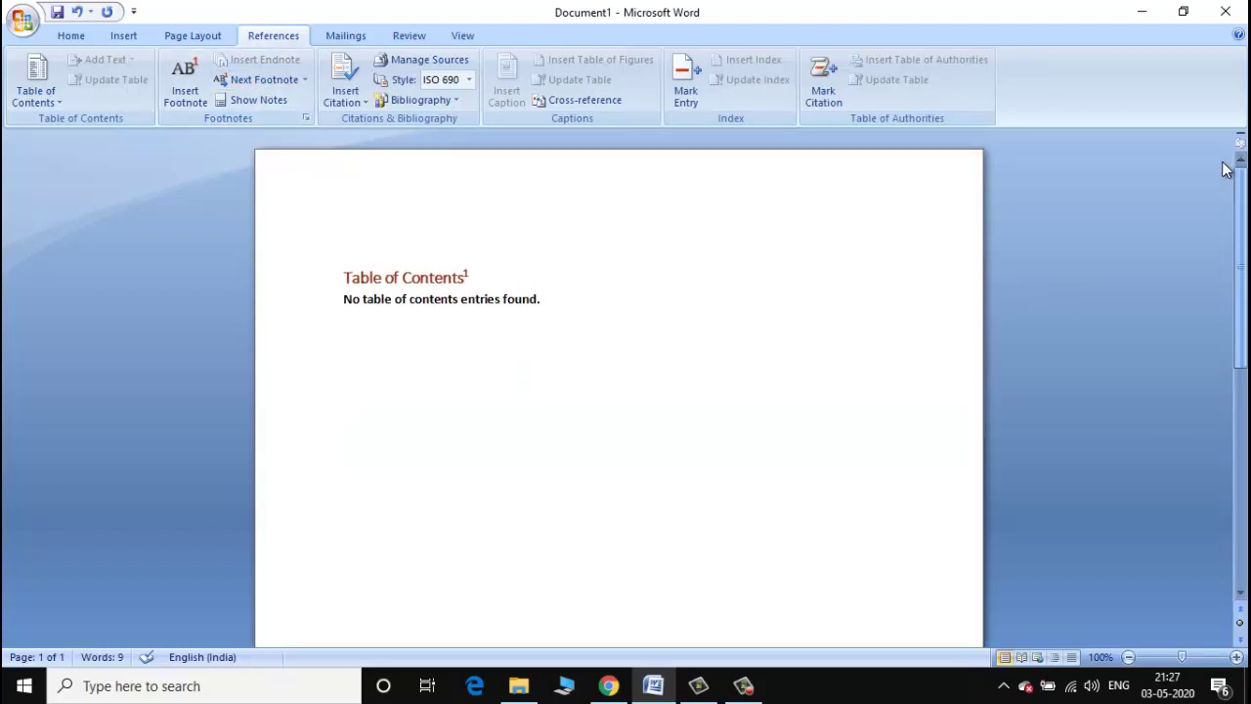
Start a new bibliography source from Insert Citation, keeping Book as the source type.
{"action": "left_click", "coordinate": [367, 103]}
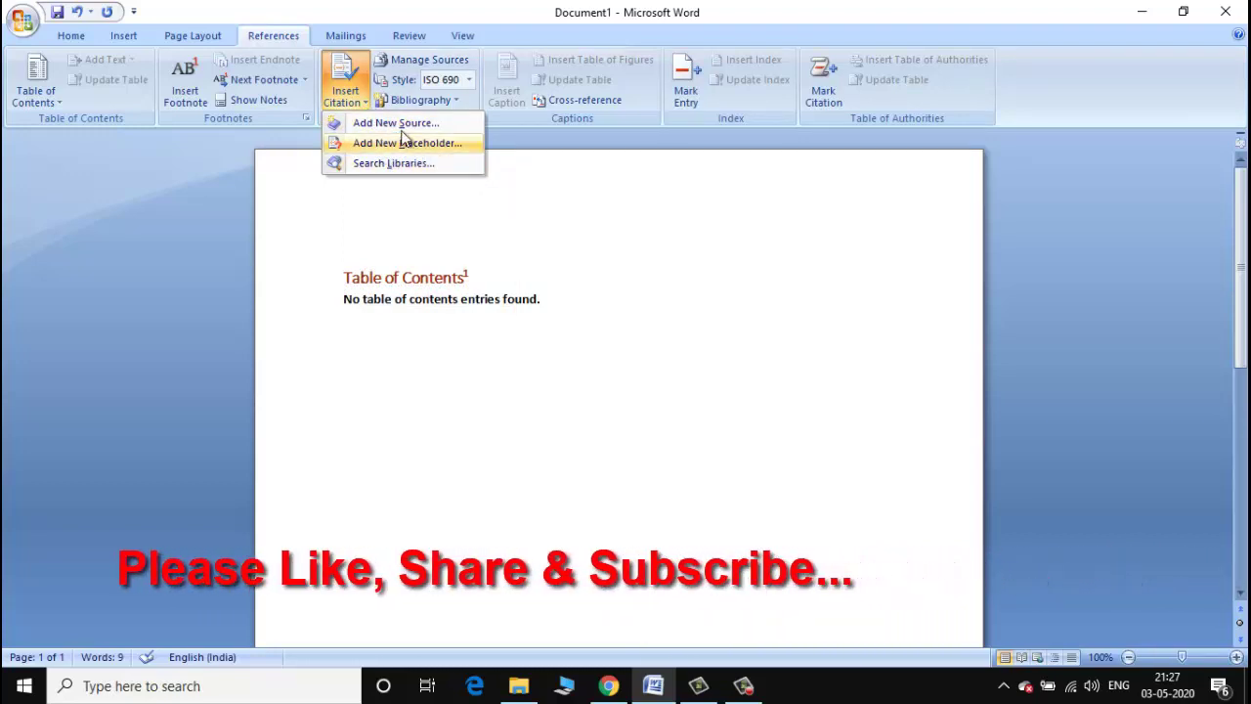
{"action": "left_click", "coordinate": [397, 124]}
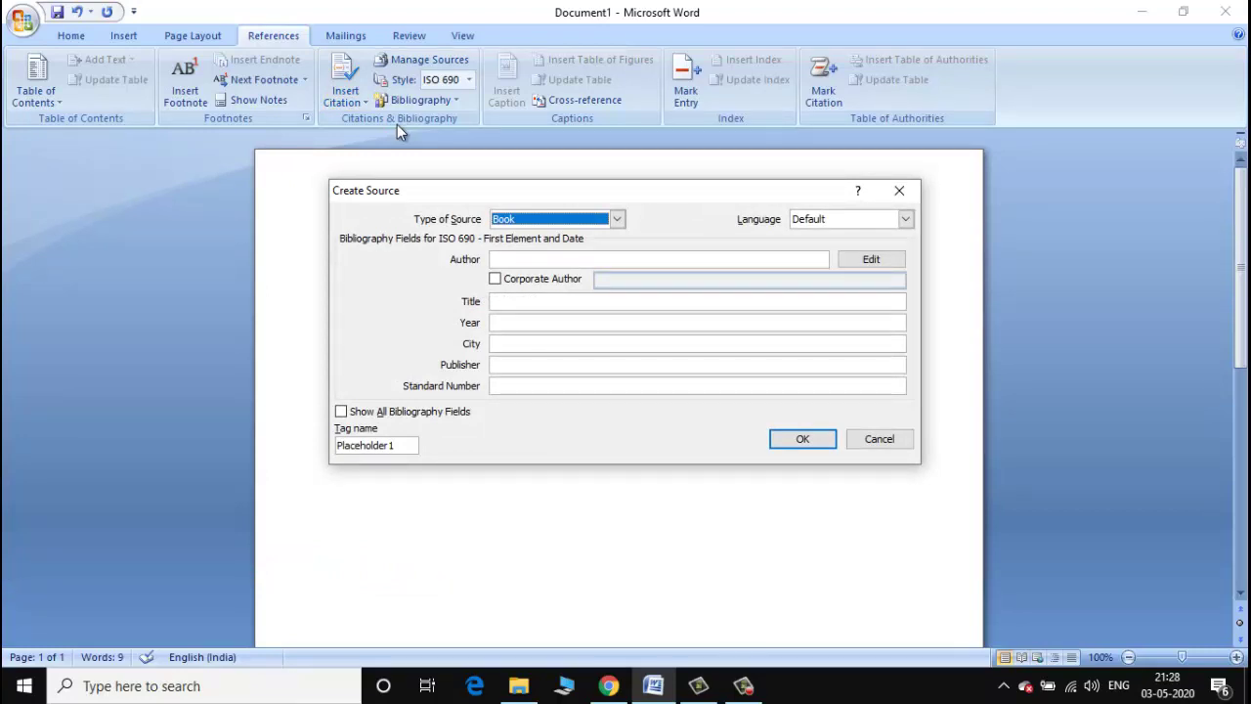
{"action": "left_click", "coordinate": [617, 219]}
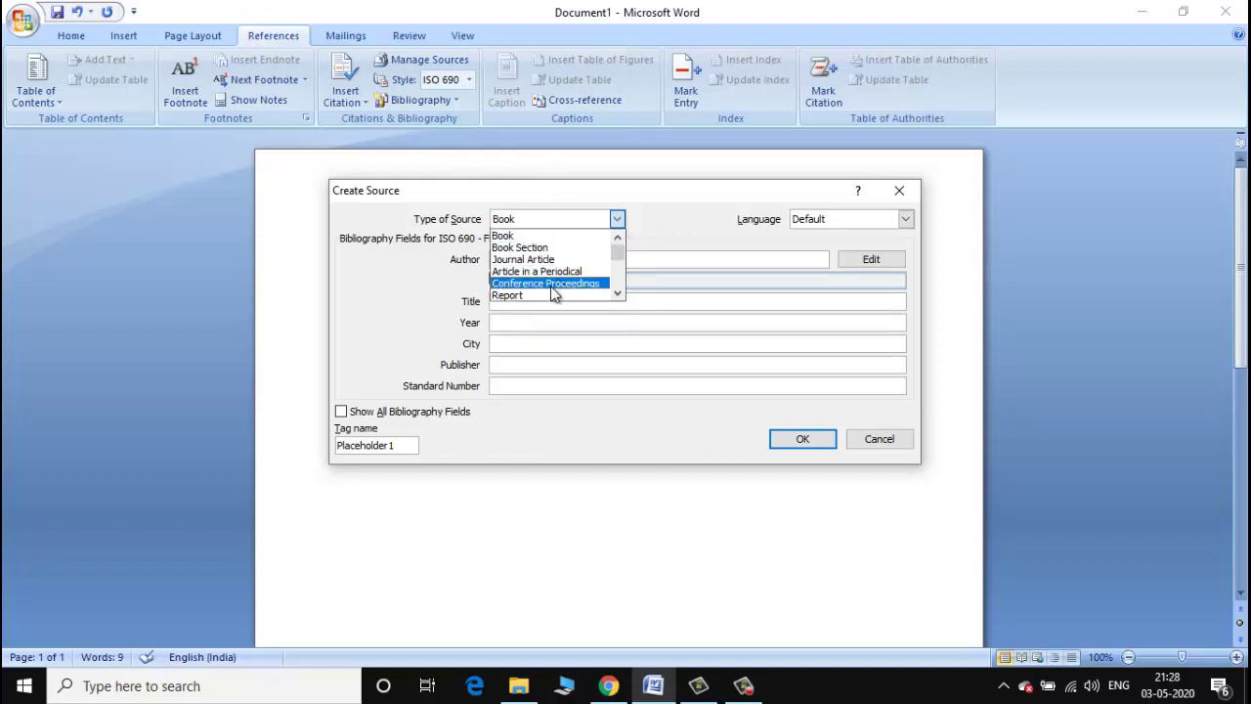
{"action": "left_click", "coordinate": [651, 212]}
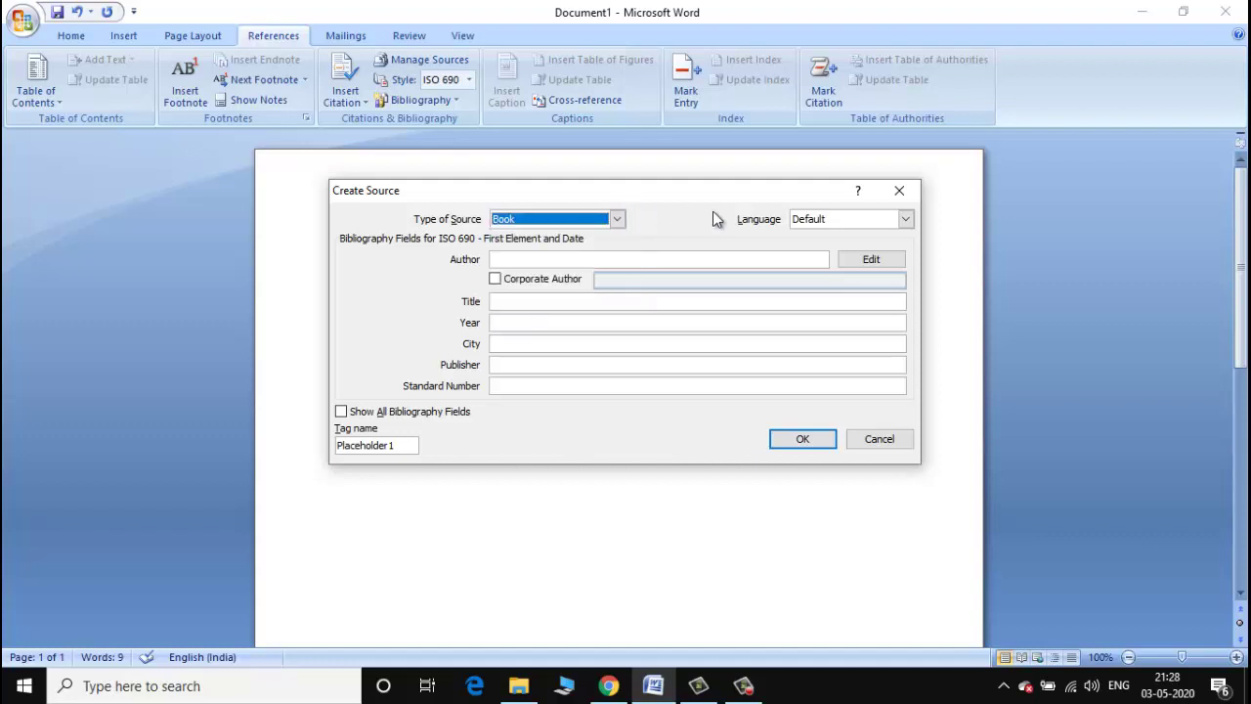
Set the source language to English (India) and open the author name editor.
{"action": "left_click", "coordinate": [906, 220]}
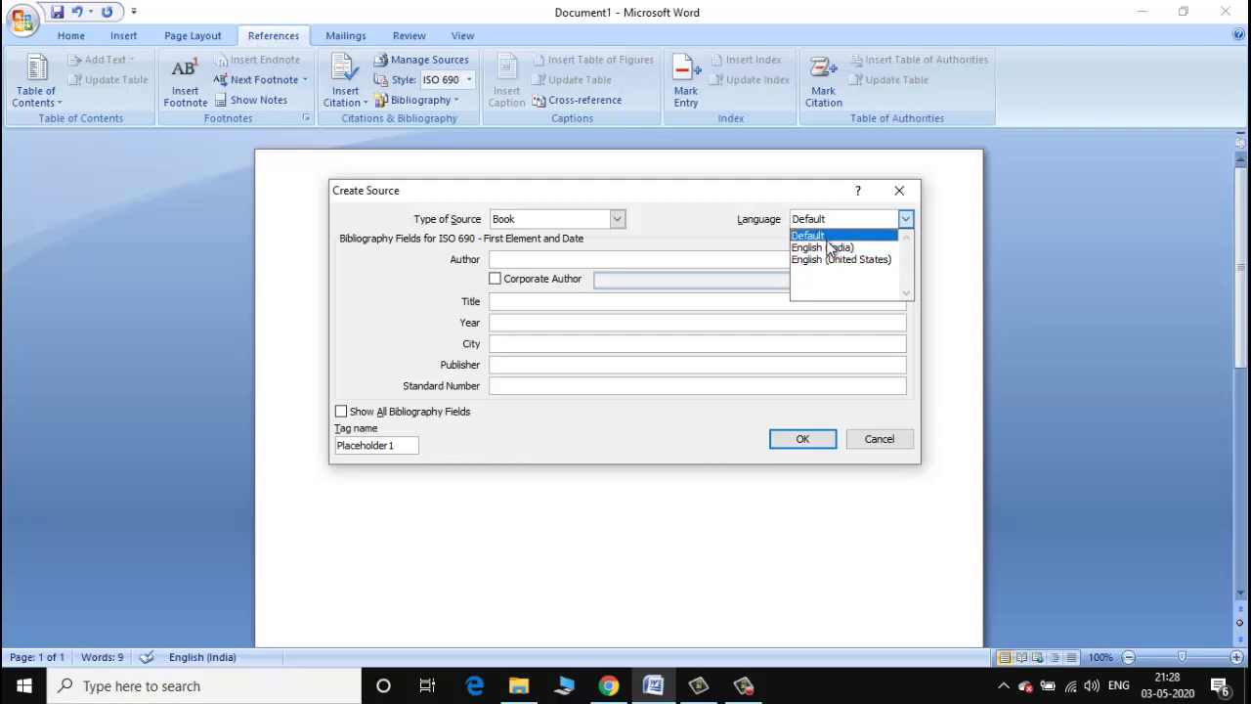
{"action": "left_click", "coordinate": [829, 249]}
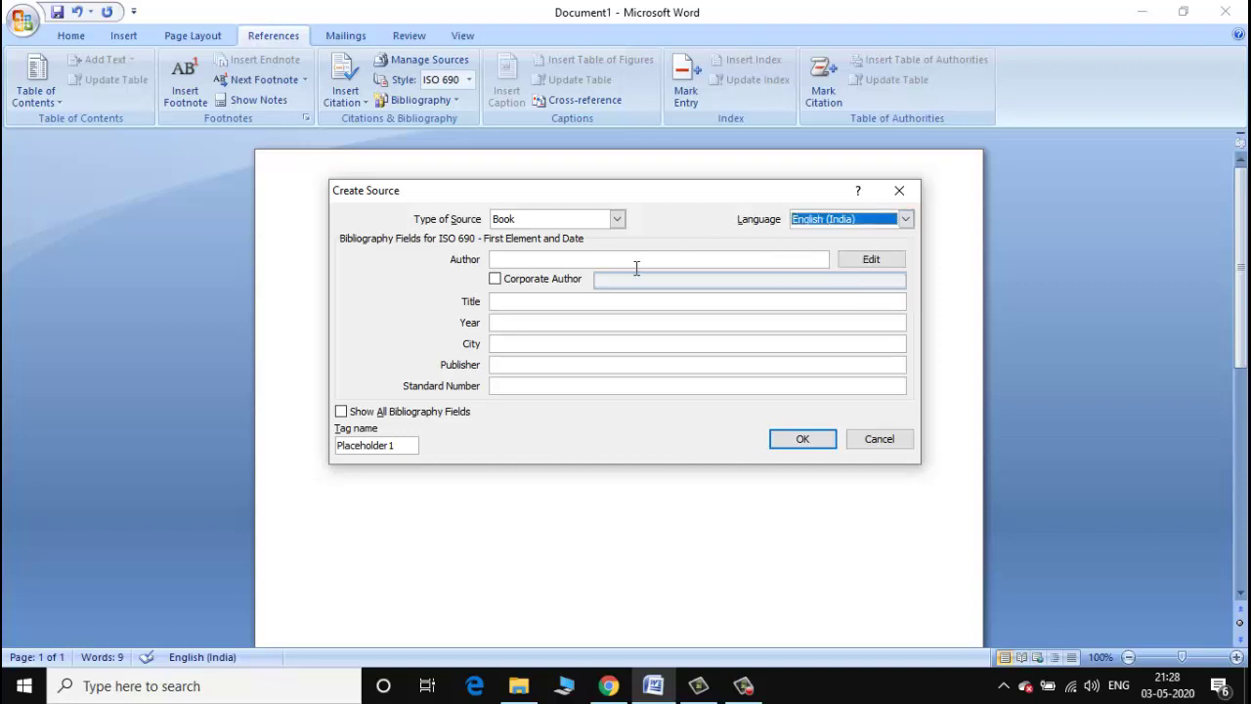
{"action": "left_click", "coordinate": [525, 260]}
{"action": "left_click", "coordinate": [871, 259]}
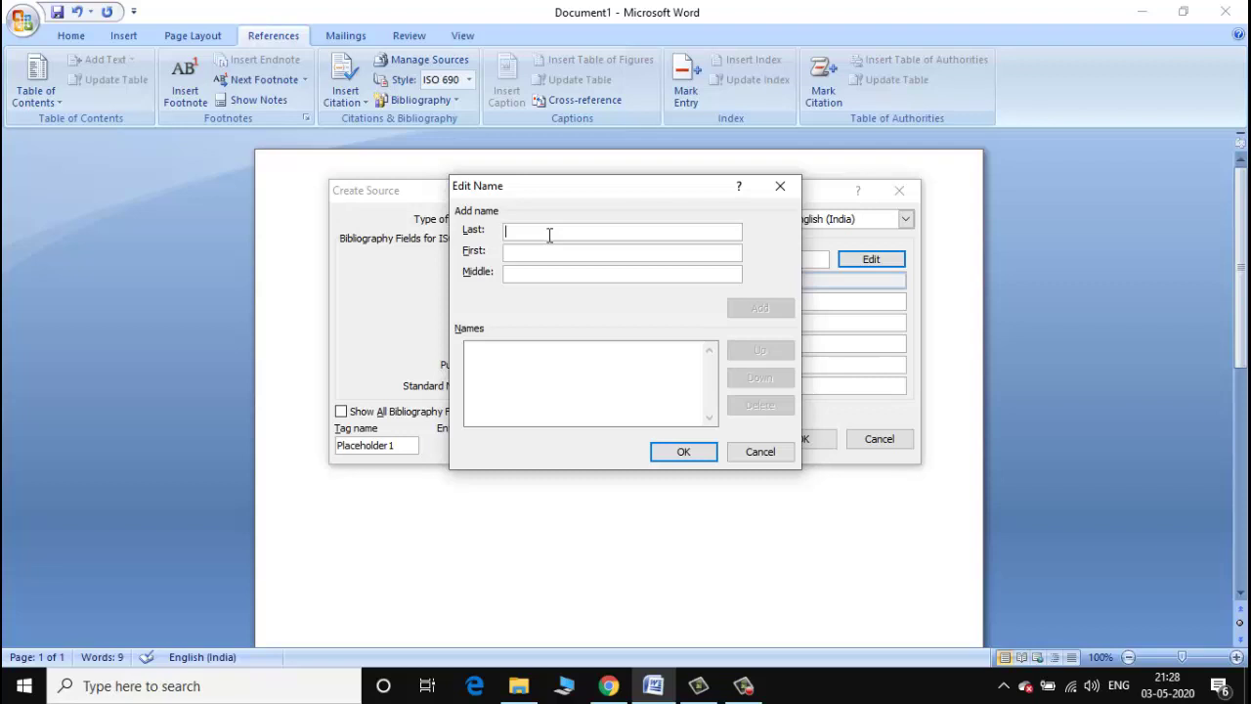
Enter the author's last, first and middle names in capitals and add them to the author list.
{"action": "key", "text": "Caps_Lock"}
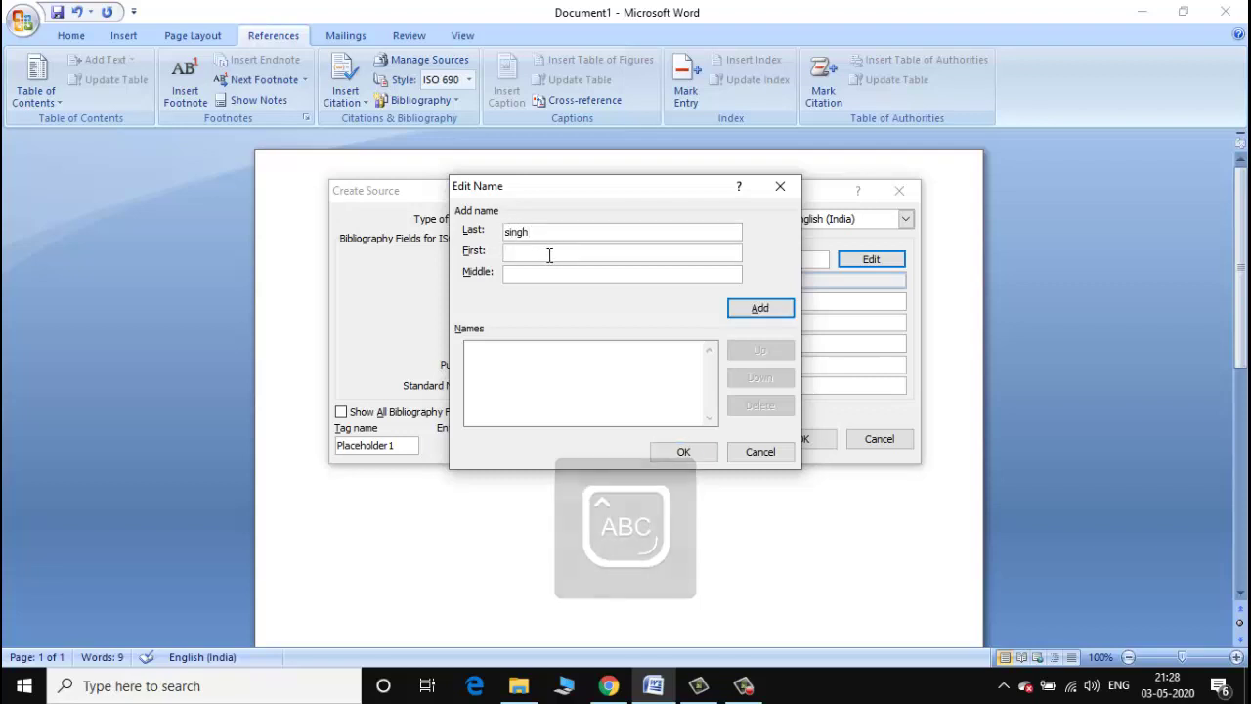
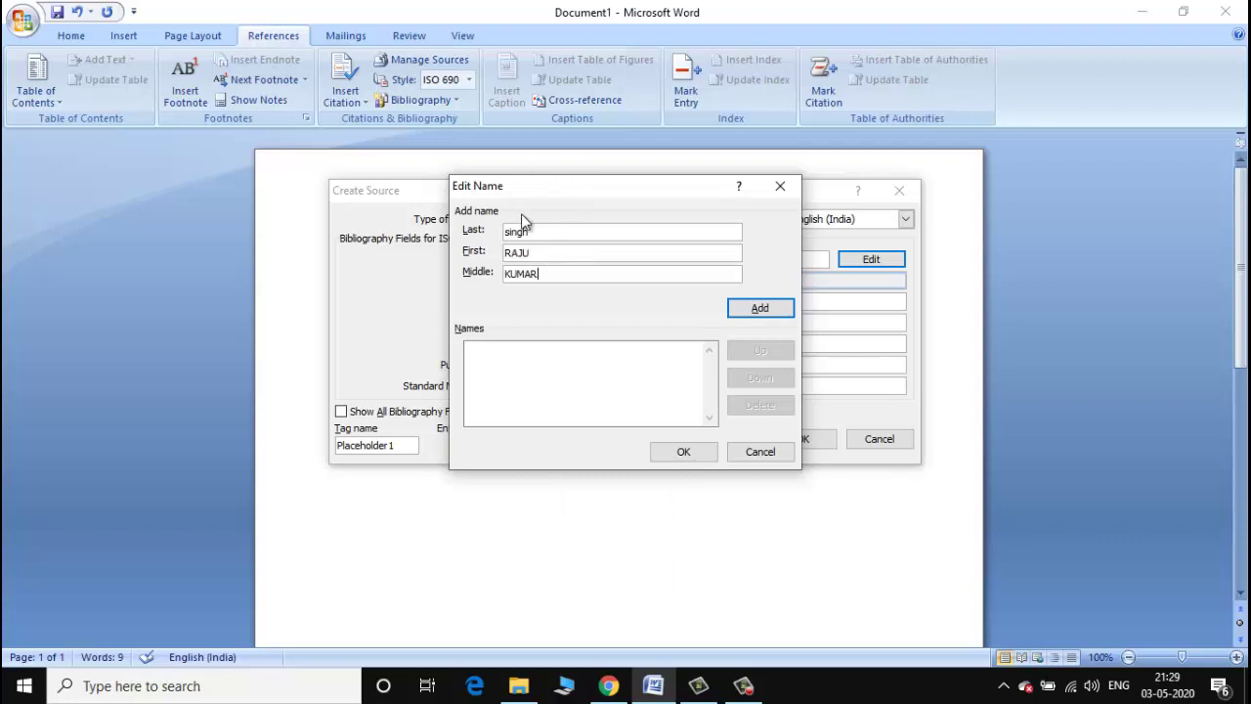
{"action": "left_click_drag", "start_coordinate": [536, 231], "coordinate": [483, 240]}
{"action": "left_click", "coordinate": [759, 308]}
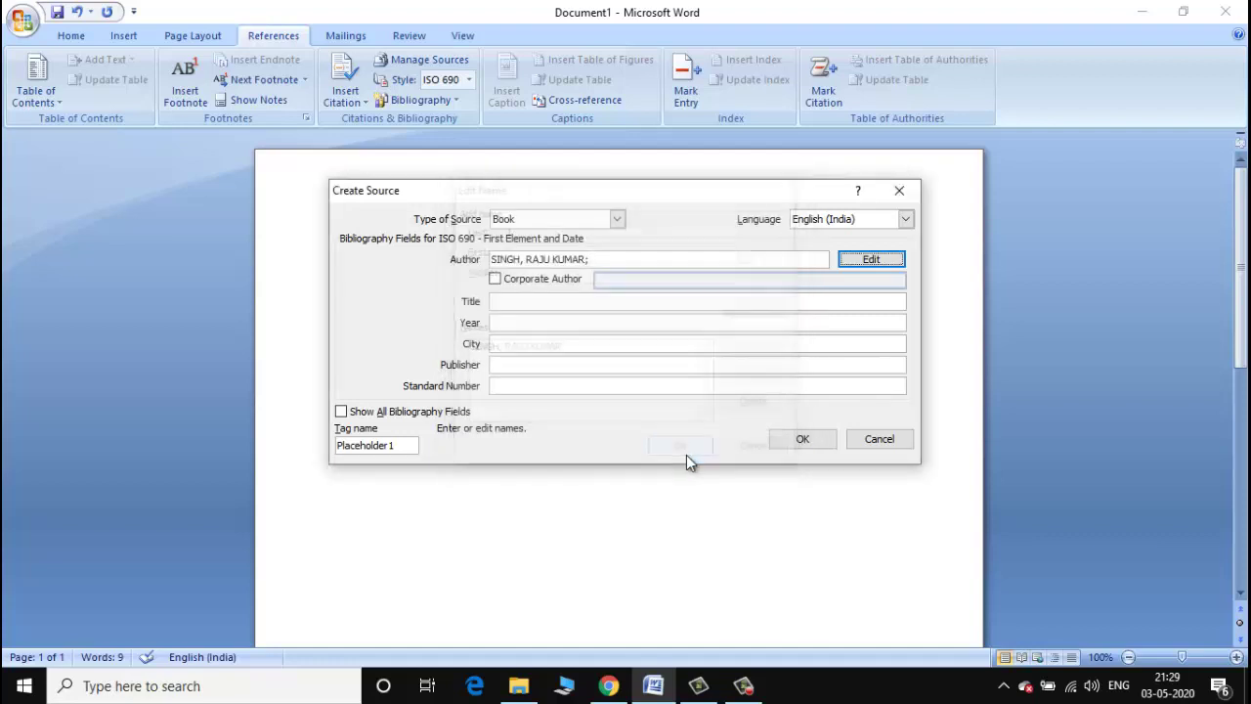
Confirm the author, mark it Corporate Author, and step through the Title to Standard Number fields.
{"action": "left_click", "coordinate": [683, 452]}
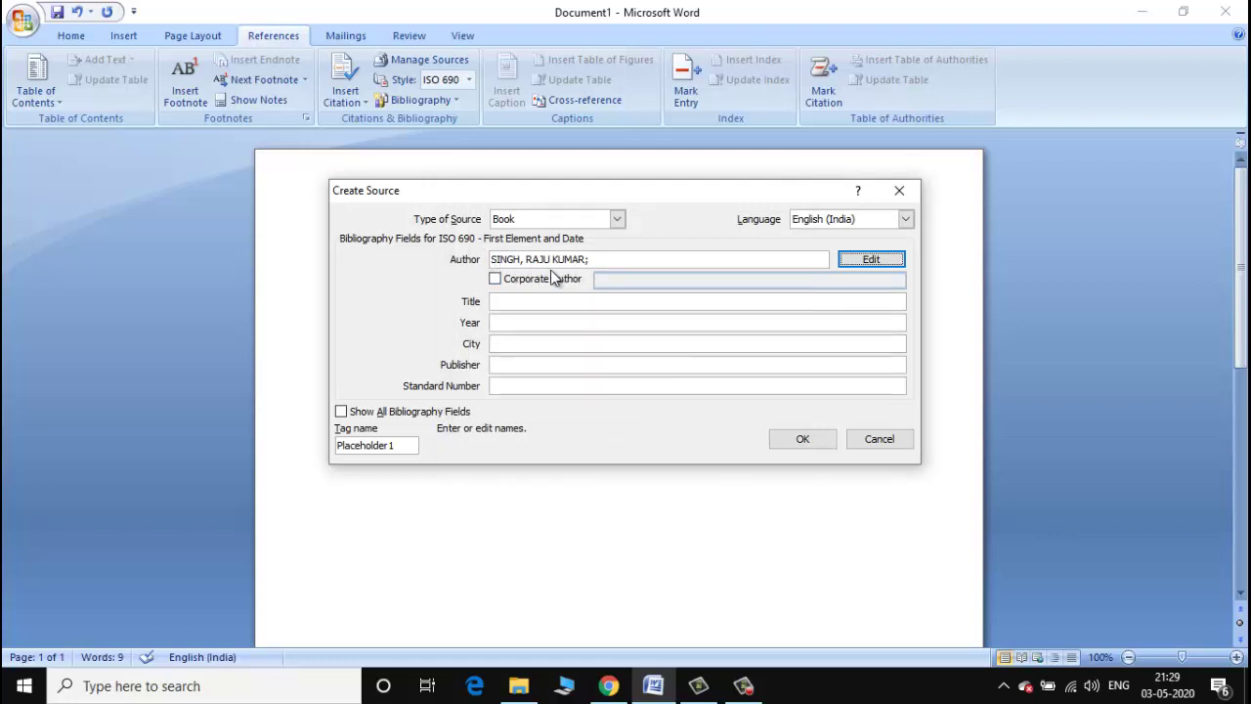
{"action": "left_click", "coordinate": [496, 280]}
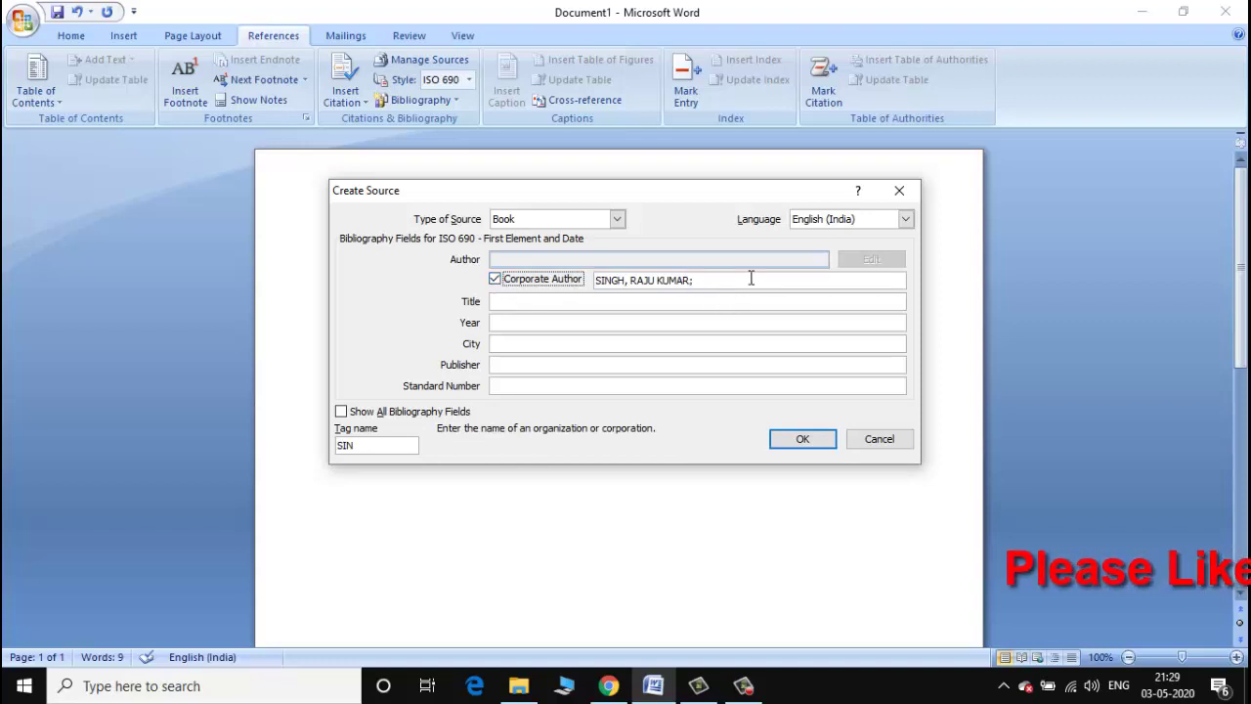
{"action": "left_click", "coordinate": [583, 303]}
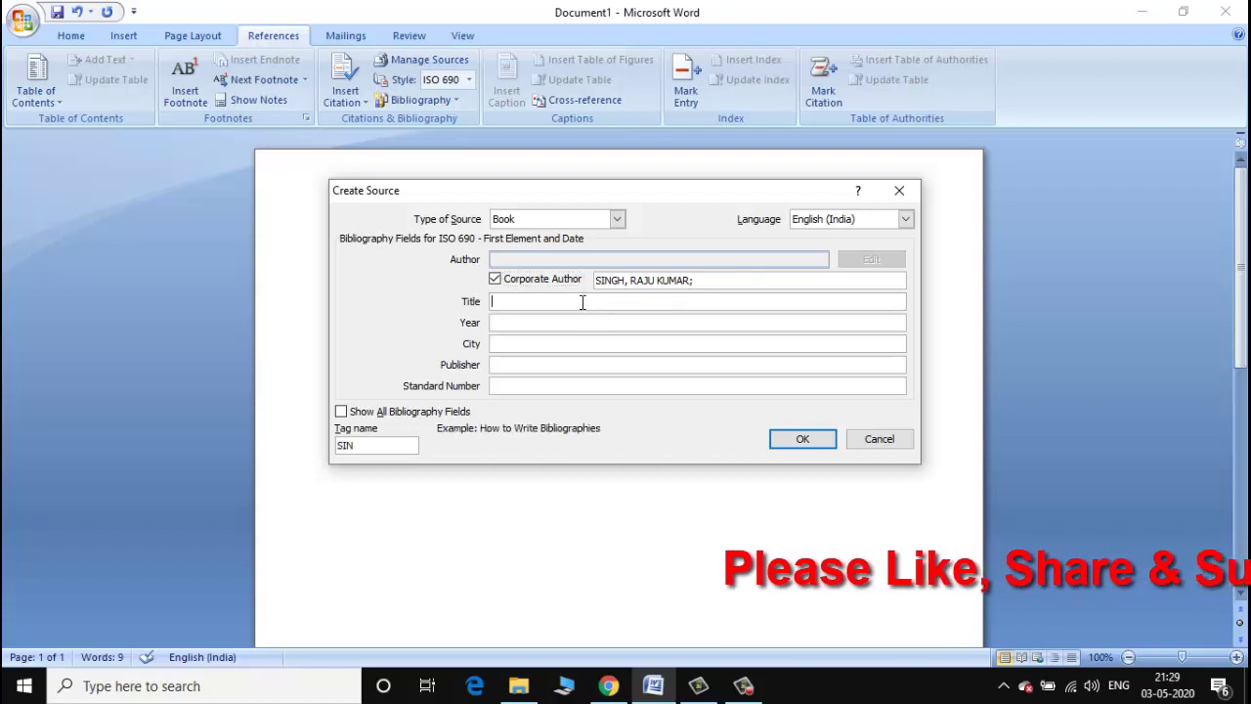
{"action": "left_click", "coordinate": [576, 324]}
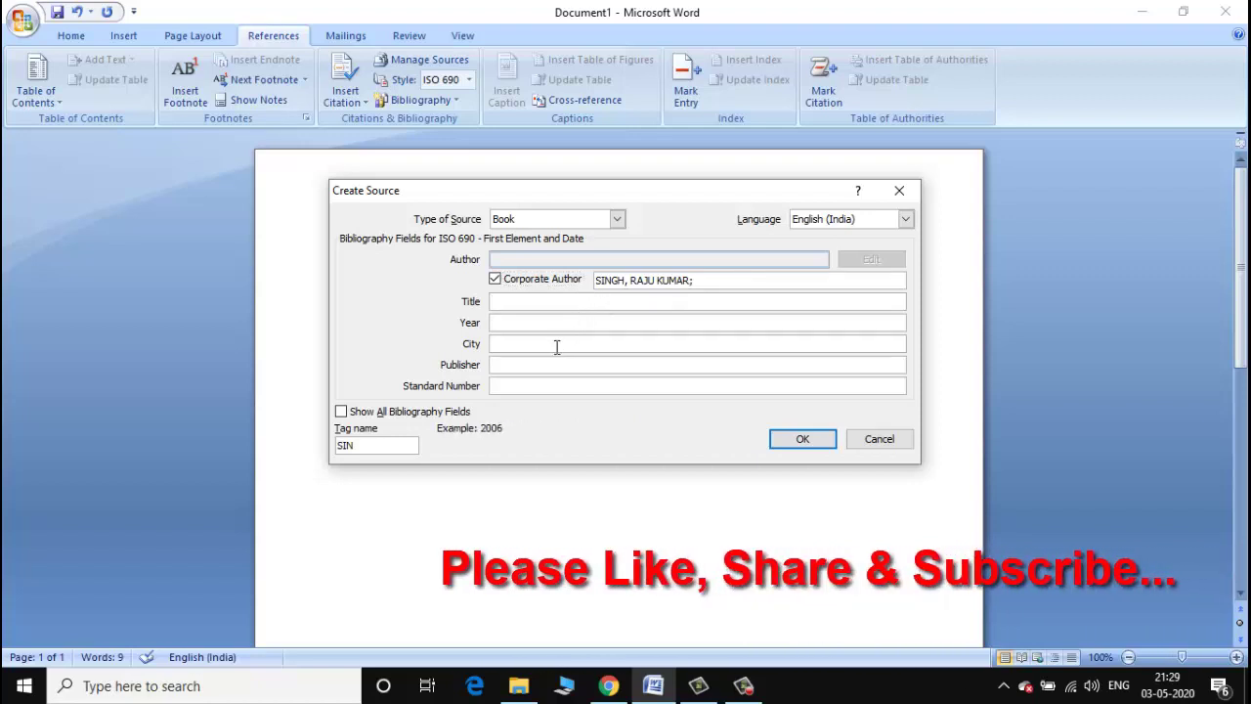
{"action": "left_click", "coordinate": [555, 346]}
{"action": "left_click", "coordinate": [550, 363]}
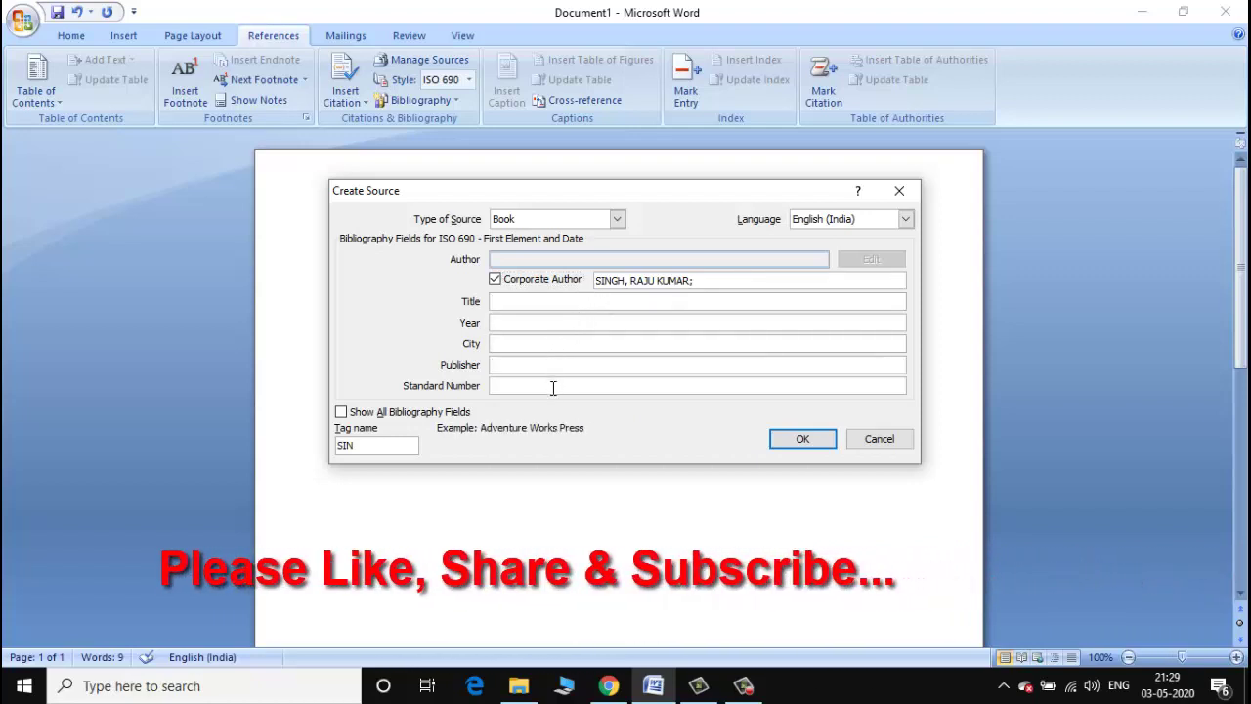
{"action": "left_click", "coordinate": [553, 386]}
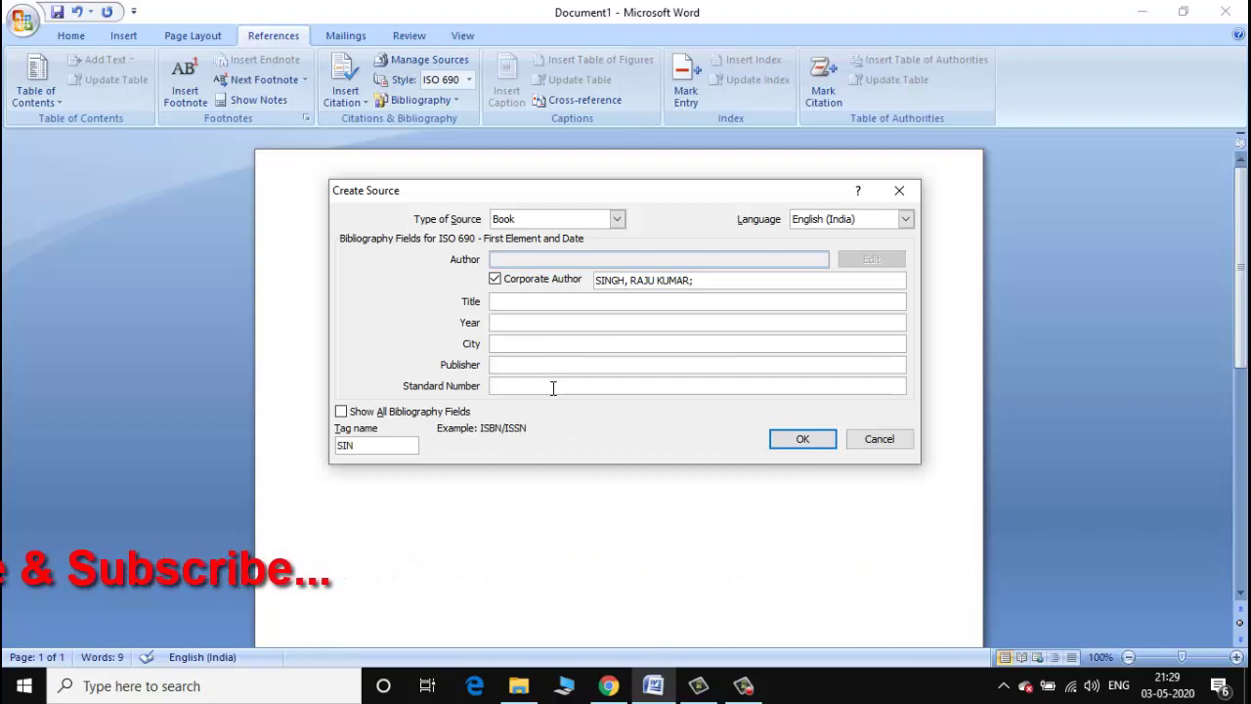
Turn on Show All Bibliography Fields and scroll through the full field list.
{"action": "left_click", "coordinate": [342, 412]}
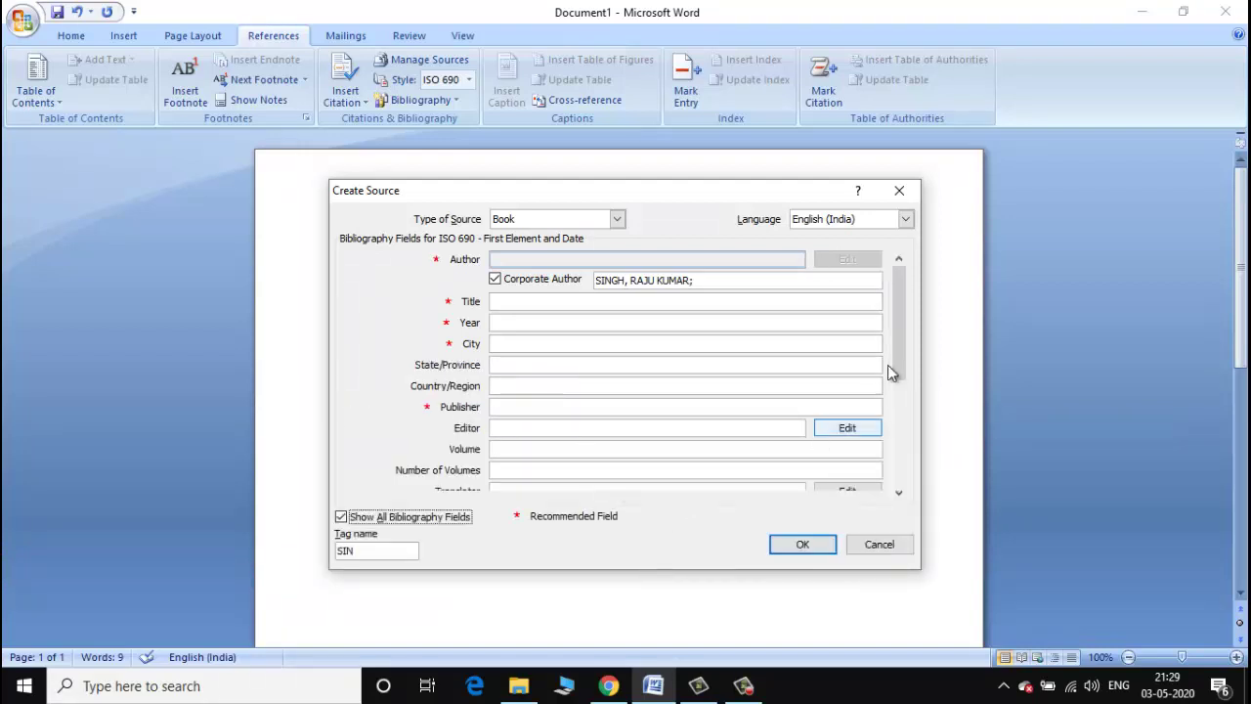
{"action": "left_click_drag", "start_coordinate": [895, 333], "coordinate": [889, 433]}
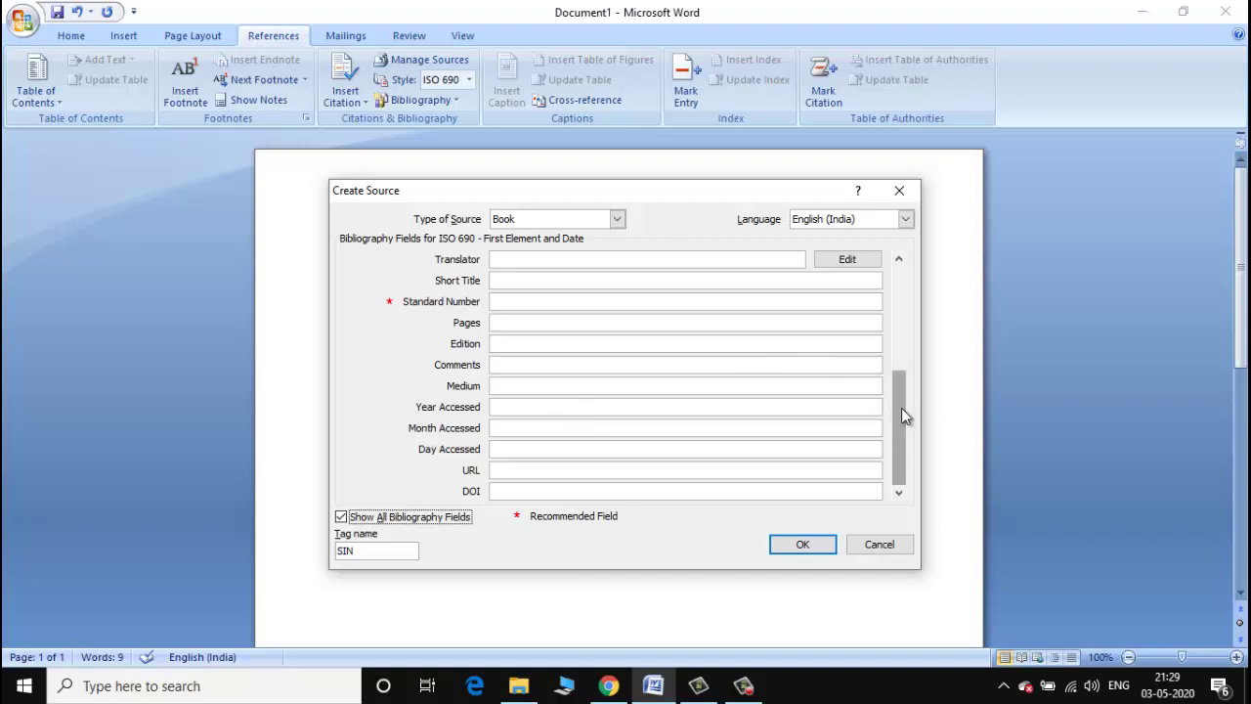
{"action": "left_click_drag", "start_coordinate": [901, 412], "coordinate": [902, 223]}
{"action": "left_click_drag", "start_coordinate": [904, 422], "coordinate": [897, 311]}
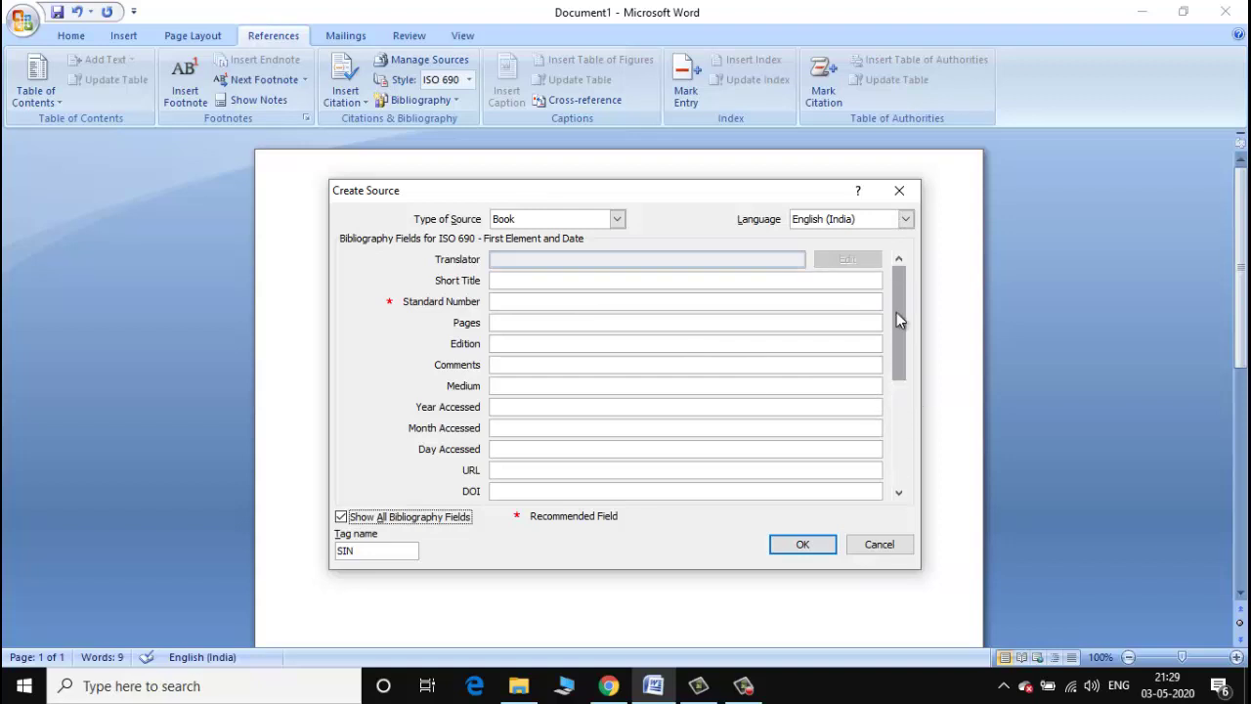
Cancel the unfinished source and insert a citation placeholder named Placeholder1.
{"action": "left_click", "coordinate": [875, 552]}
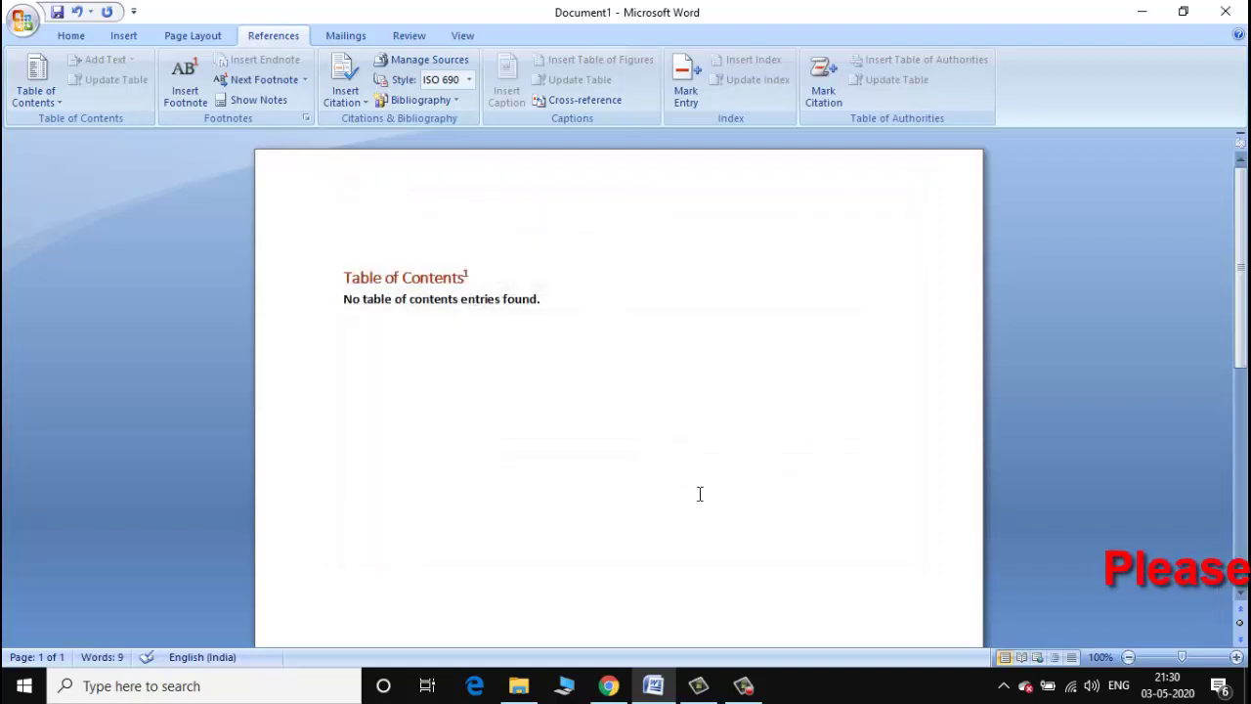
{"action": "left_click", "coordinate": [361, 102]}
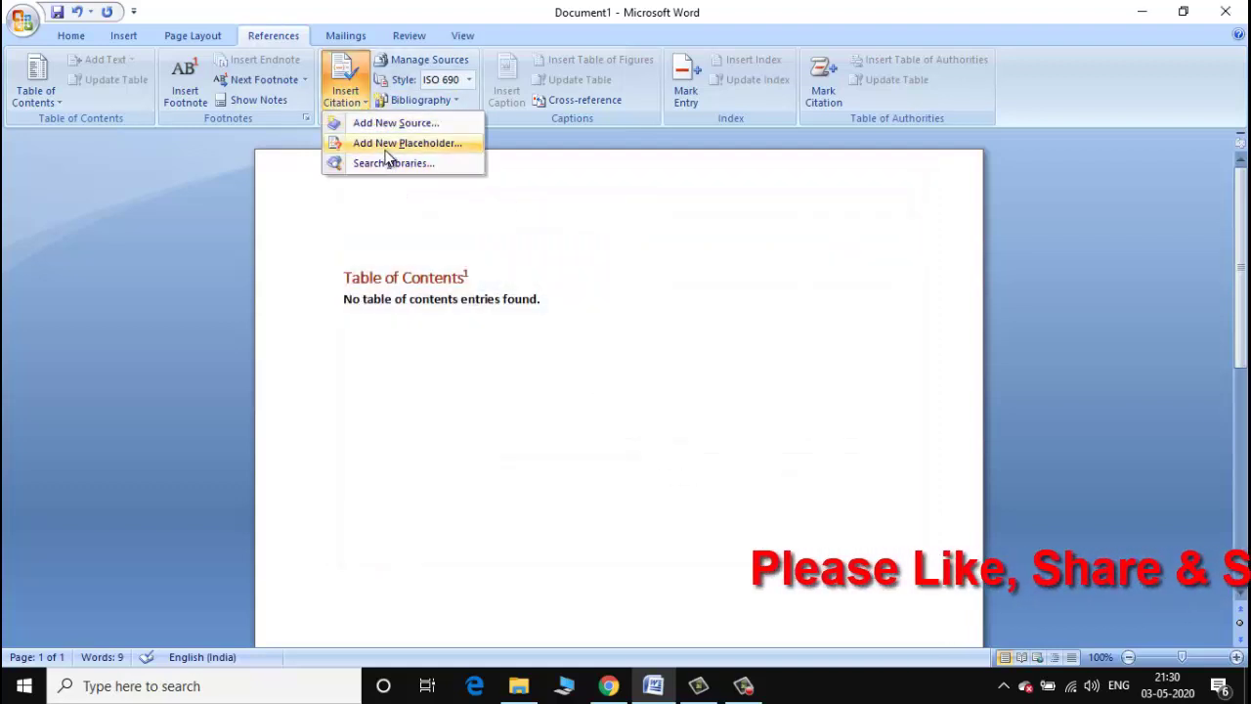
{"action": "left_click", "coordinate": [391, 143]}
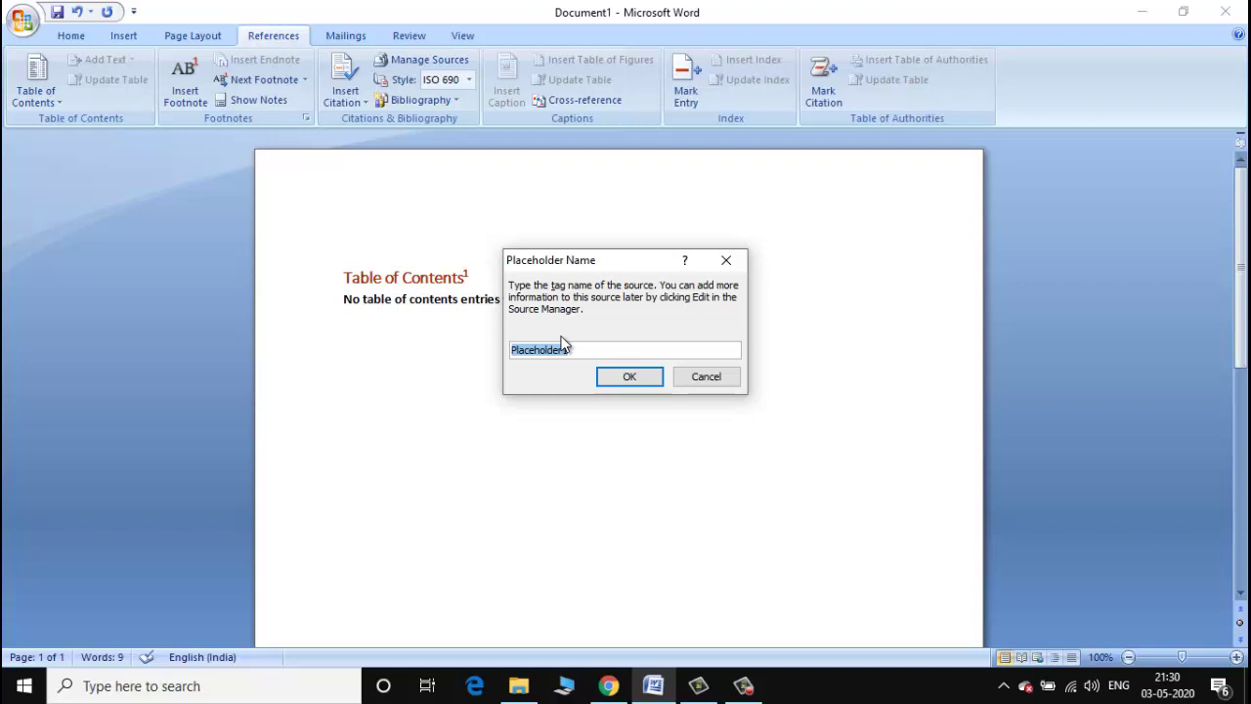
{"action": "left_click", "coordinate": [629, 380]}
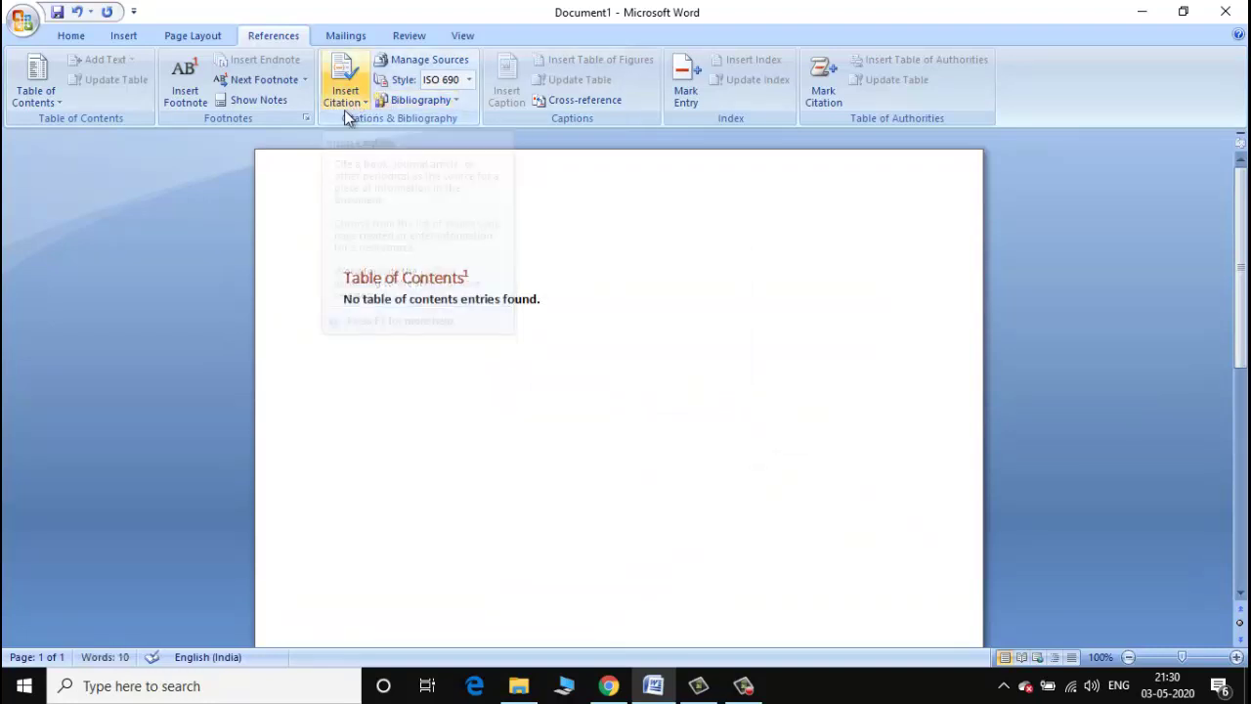
{"action": "left_click", "coordinate": [424, 65]}
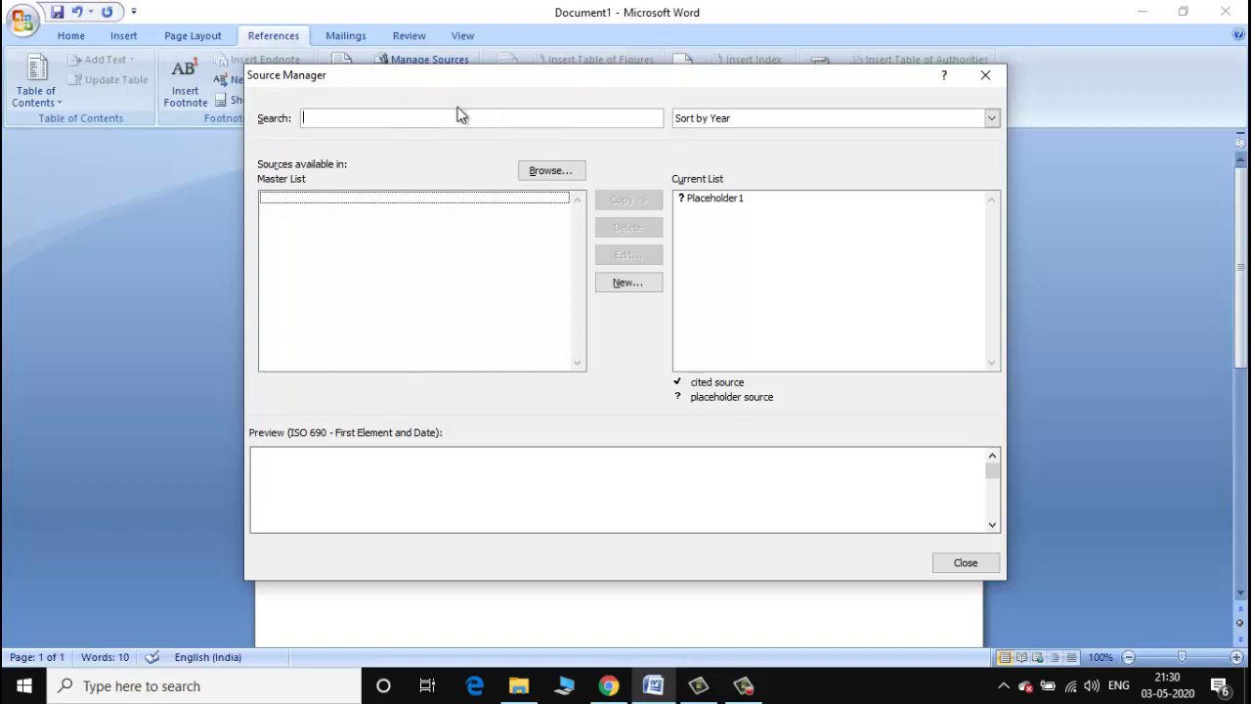
{"action": "left_click", "coordinate": [800, 117]}
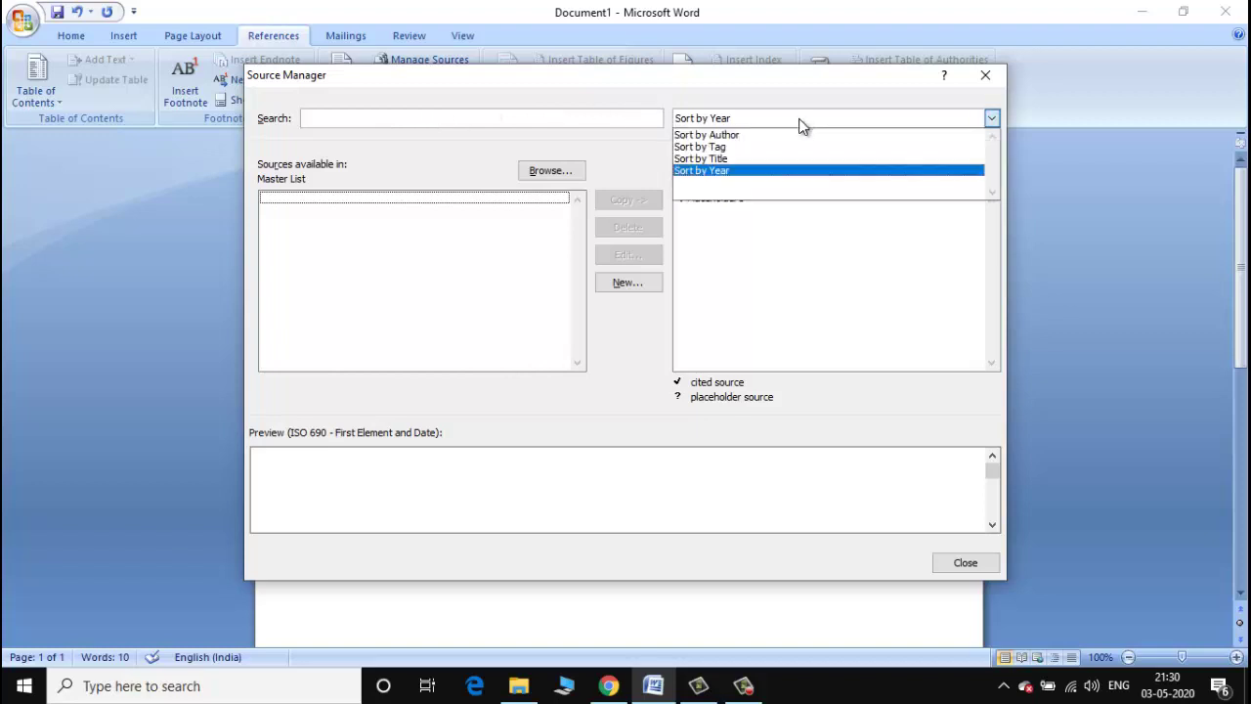
{"action": "left_click", "coordinate": [772, 157]}
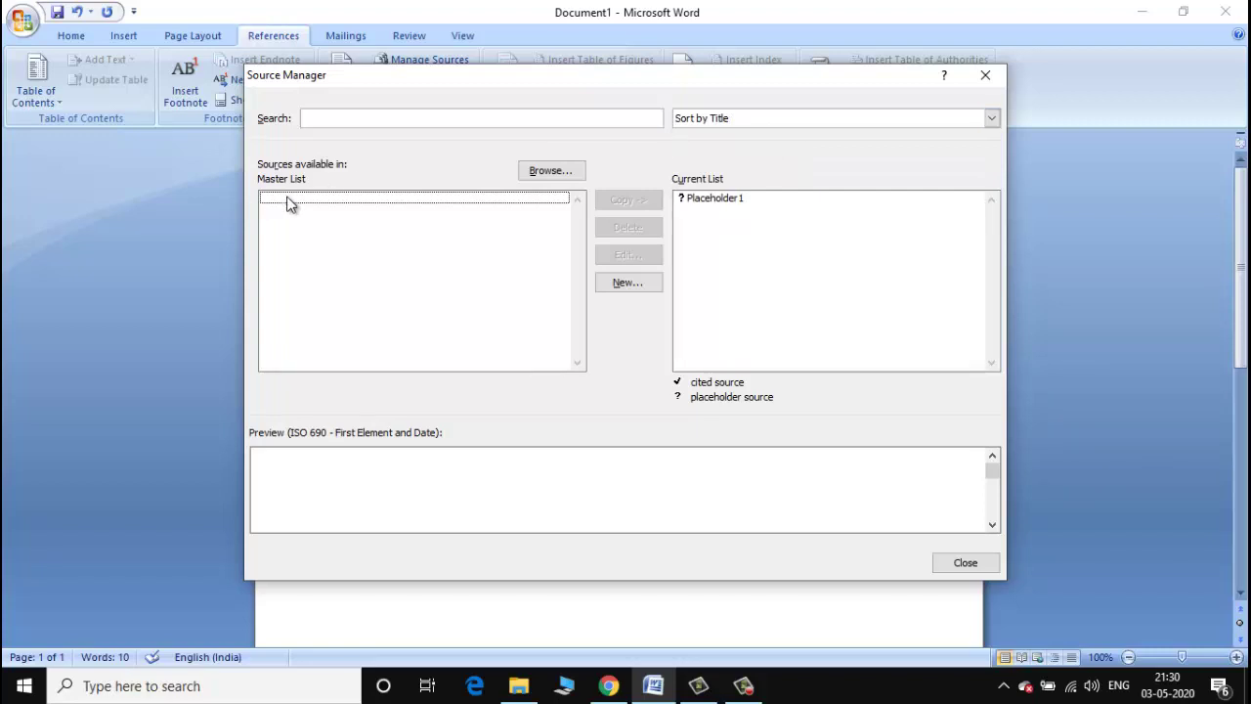
{"action": "left_click", "coordinate": [636, 283]}
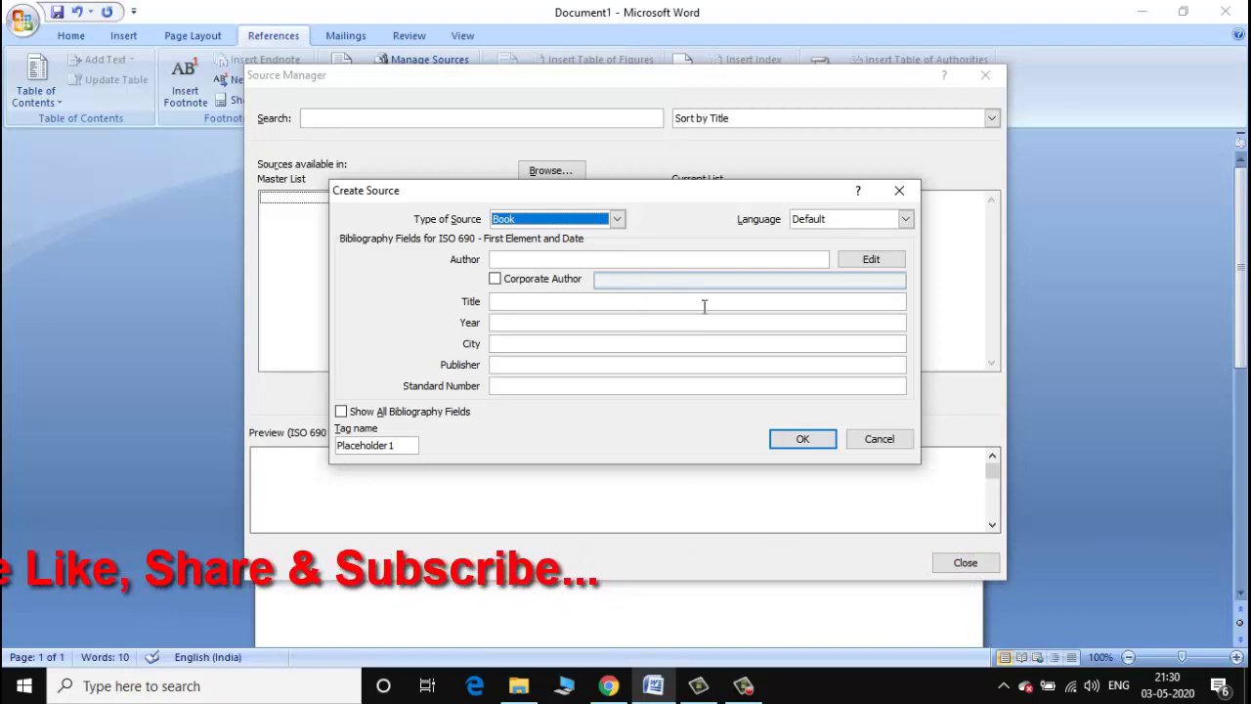
{"action": "left_click", "coordinate": [805, 442]}
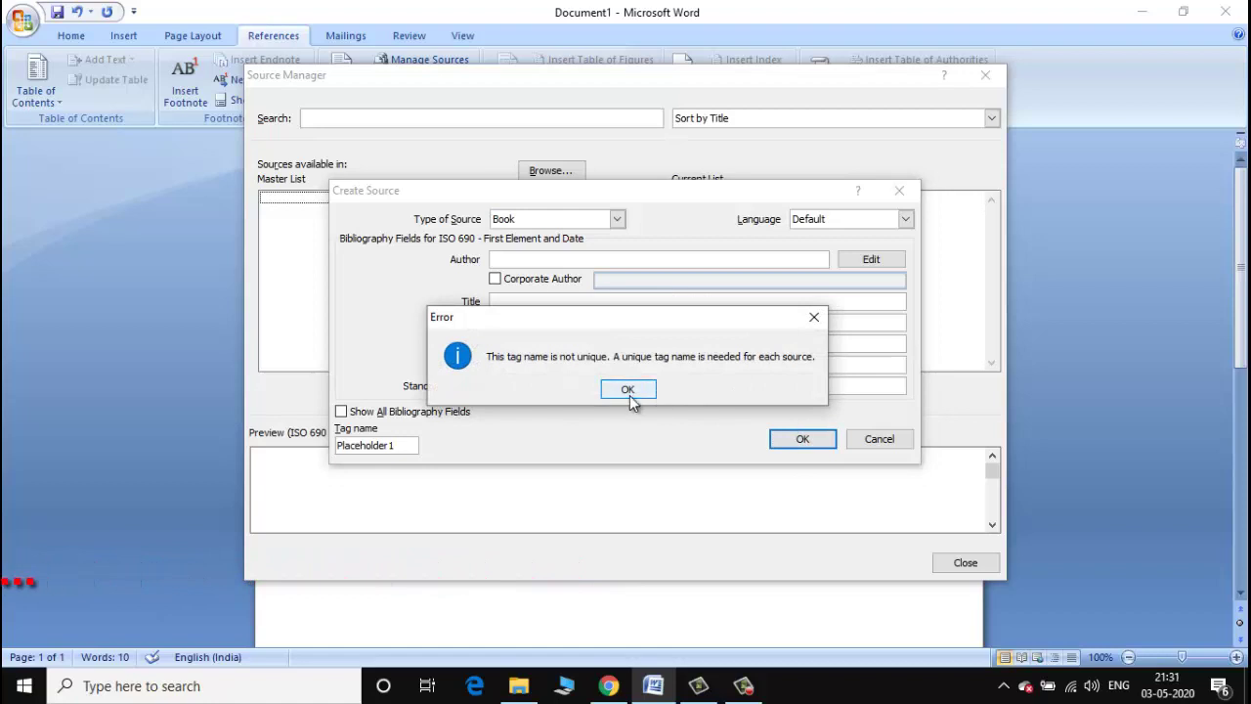
{"action": "left_click", "coordinate": [630, 396]}
{"action": "left_click", "coordinate": [864, 440]}
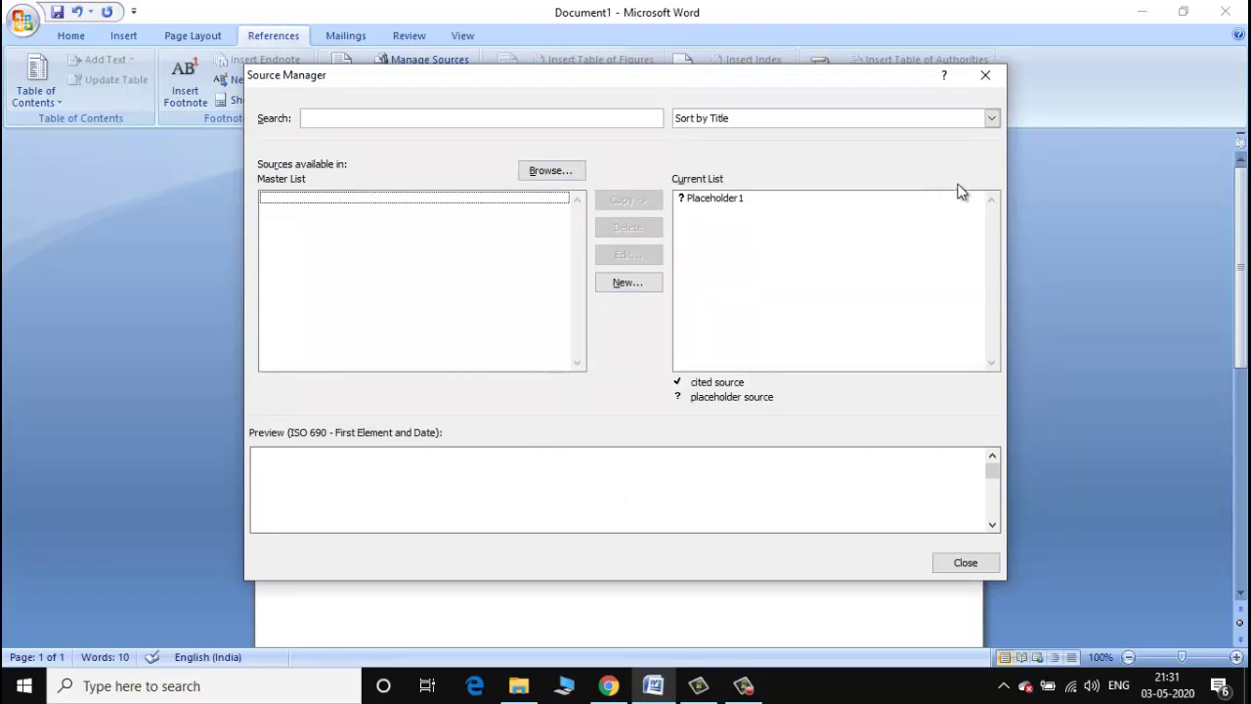
{"action": "left_click", "coordinate": [982, 78]}
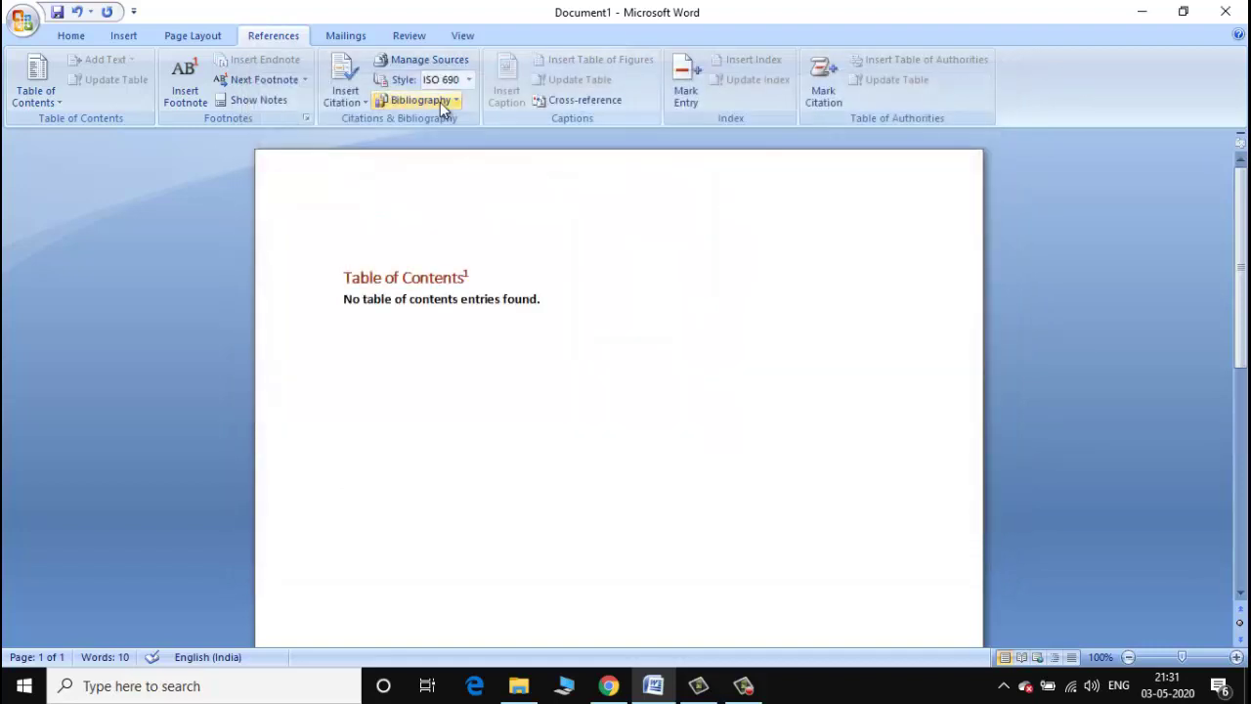
{"action": "left_click", "coordinate": [347, 98]}
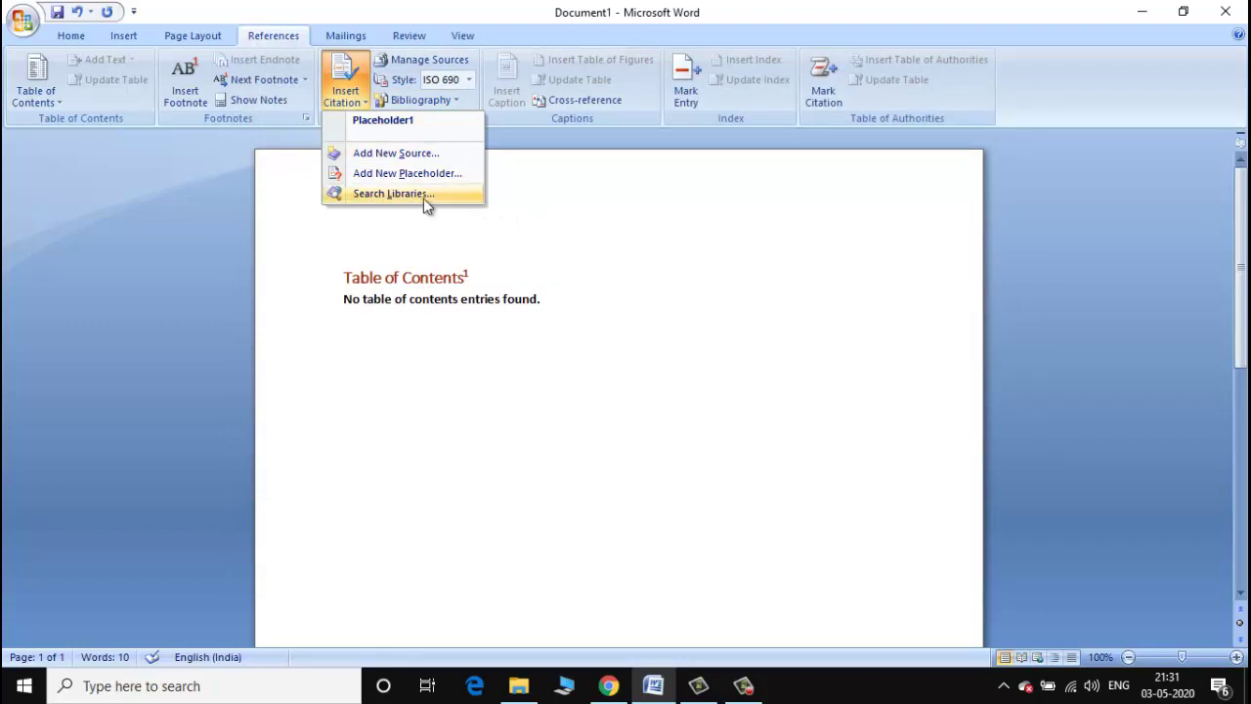
{"action": "left_click", "coordinate": [558, 209]}
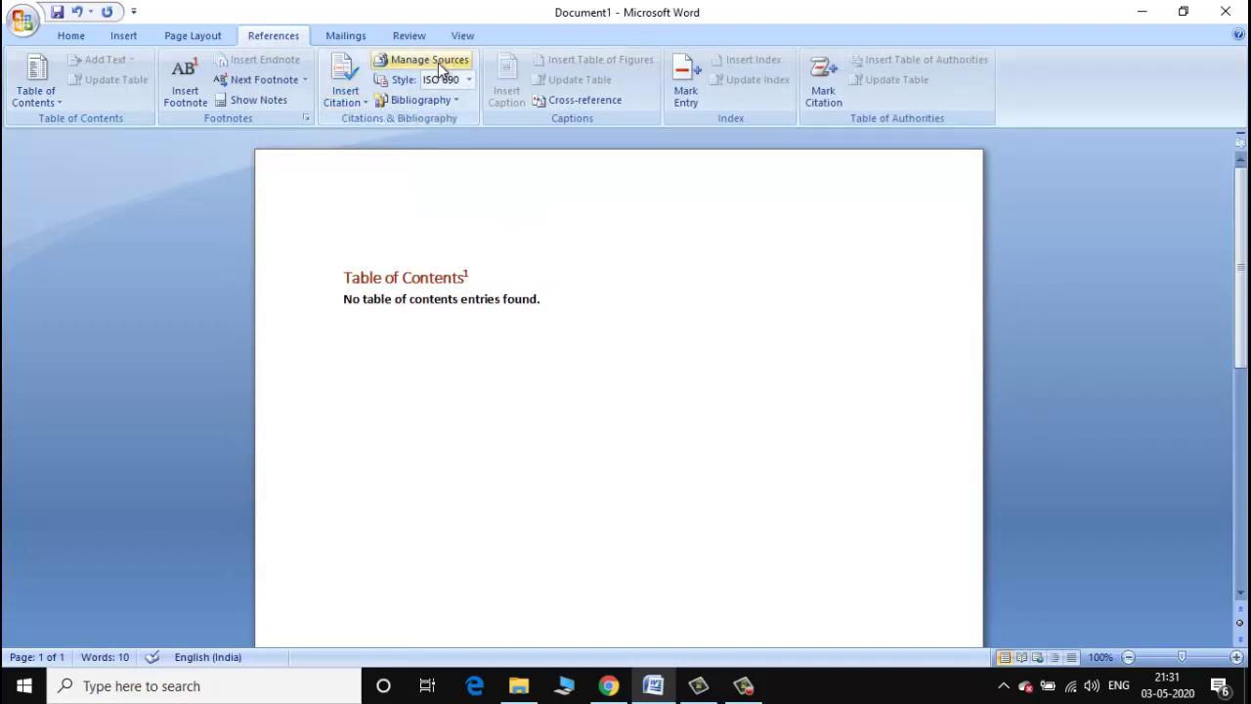
{"action": "left_click", "coordinate": [438, 63]}
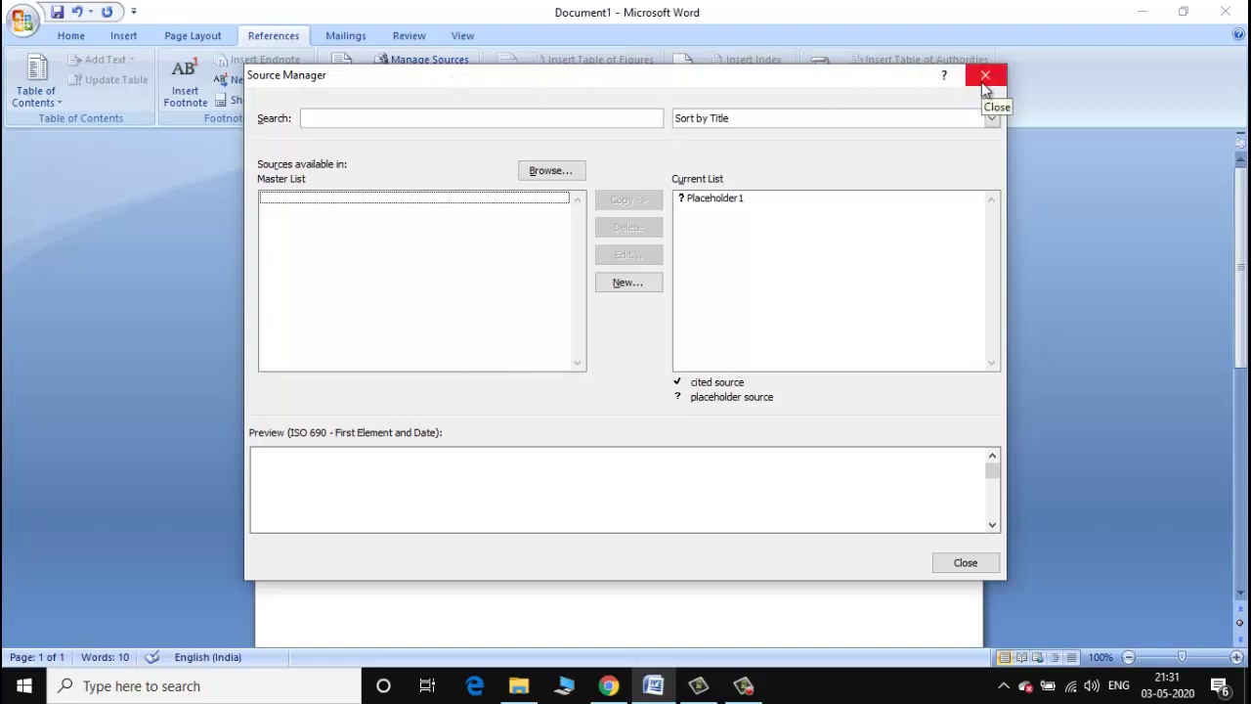
{"action": "left_click", "coordinate": [982, 83]}
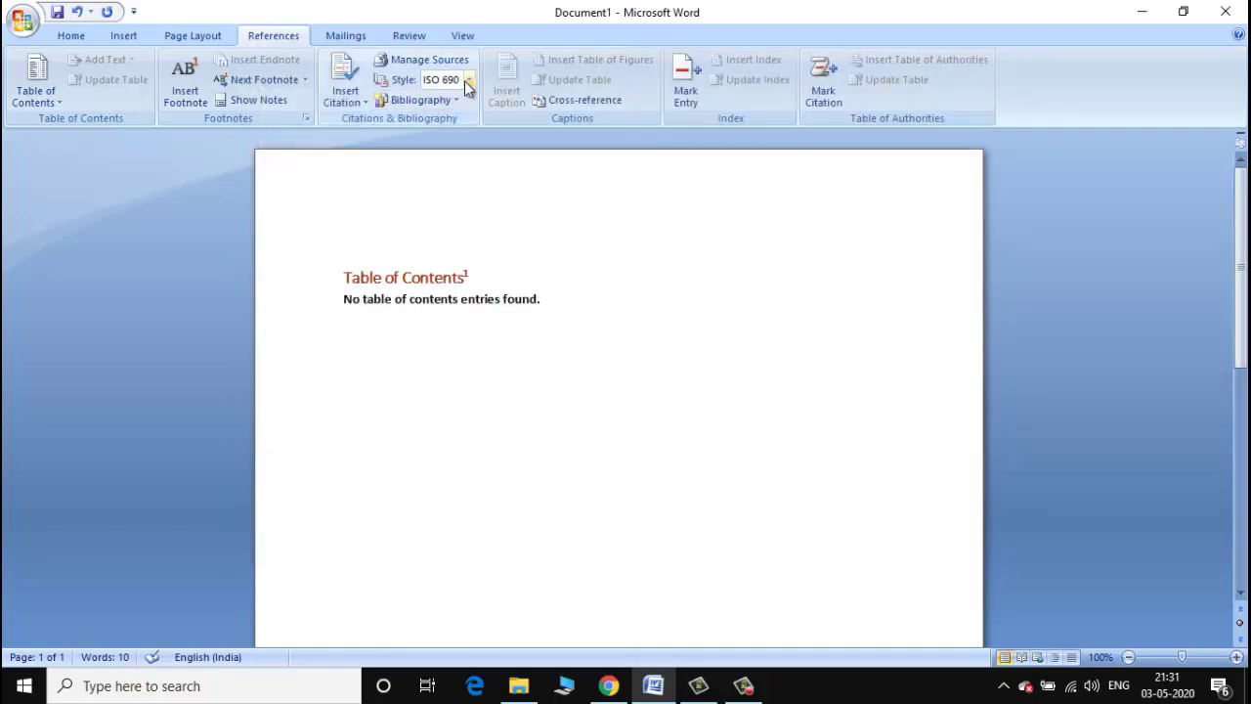
Change the citation and bibliography style from ISO 690 to IEEE 2006.
{"action": "left_click", "coordinate": [469, 80]}
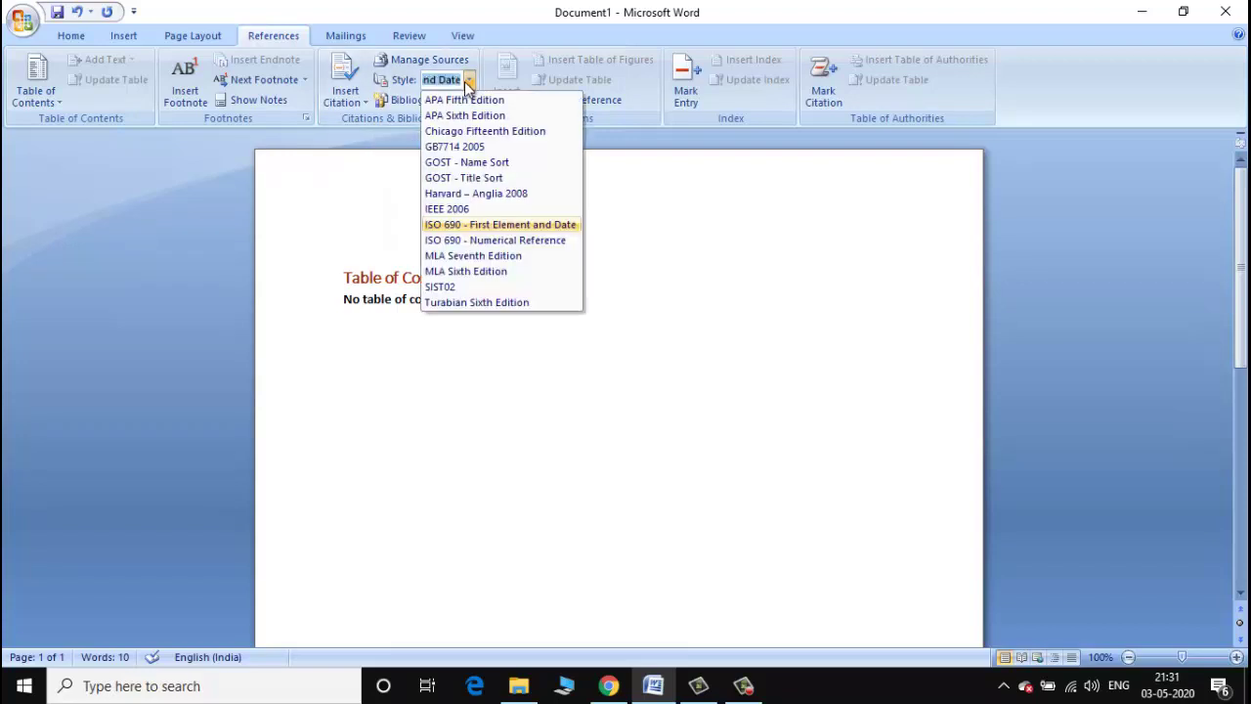
{"action": "left_click", "coordinate": [481, 324]}
{"action": "mouse_move", "coordinate": [551, 306]}
{"action": "left_mouse_down"}
{"action": "mouse_move", "coordinate": [421, 297]}
{"action": "mouse_move", "coordinate": [327, 271]}
{"action": "mouse_move", "coordinate": [344, 299]}
{"action": "left_mouse_up"}
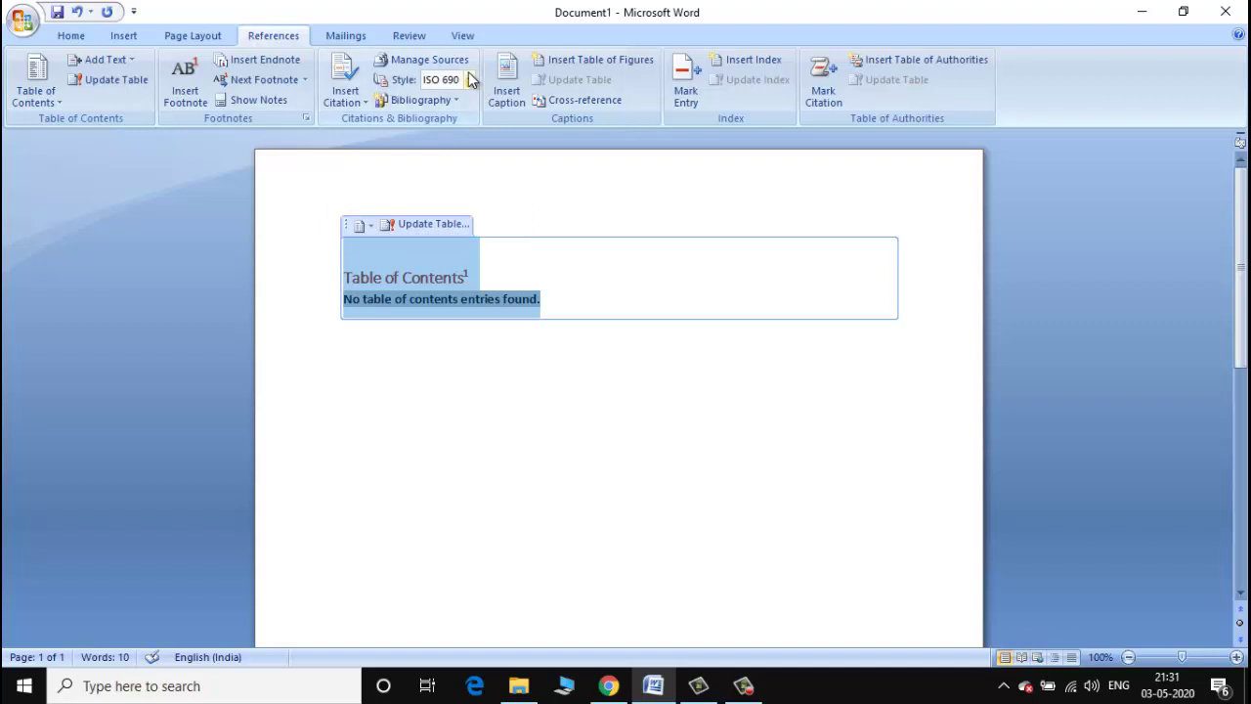
{"action": "left_click", "coordinate": [468, 80]}
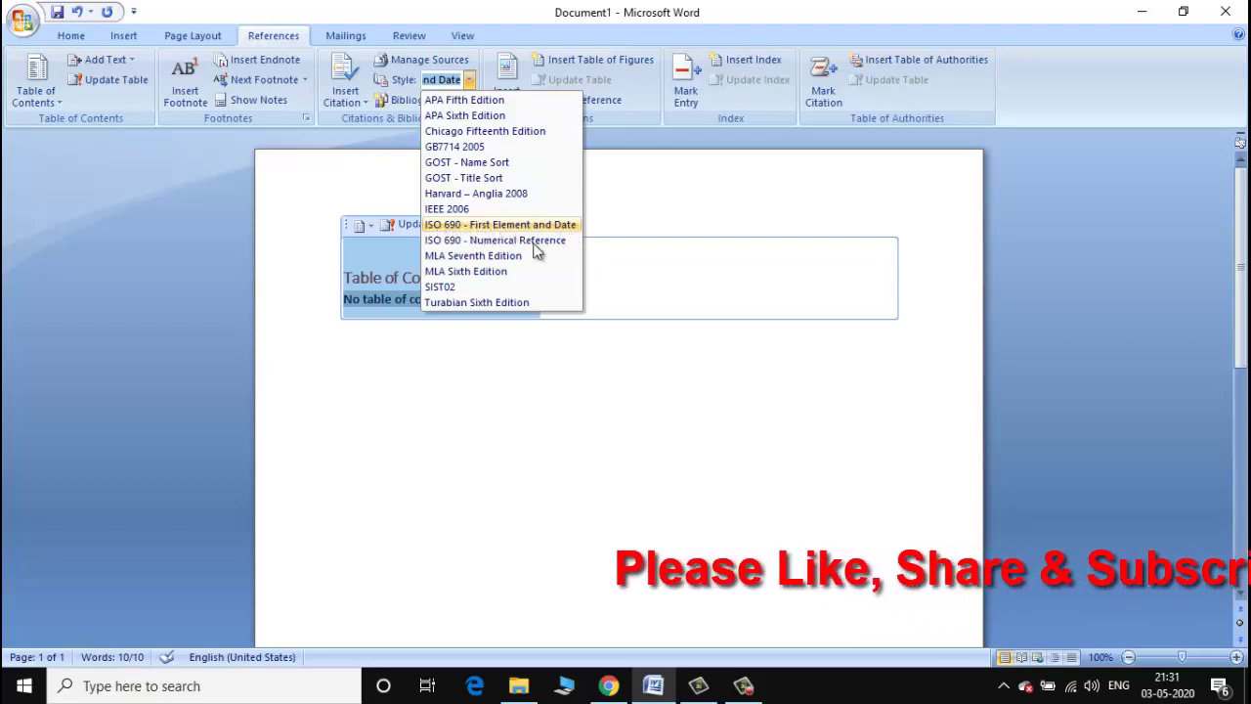
{"action": "left_click", "coordinate": [462, 209]}
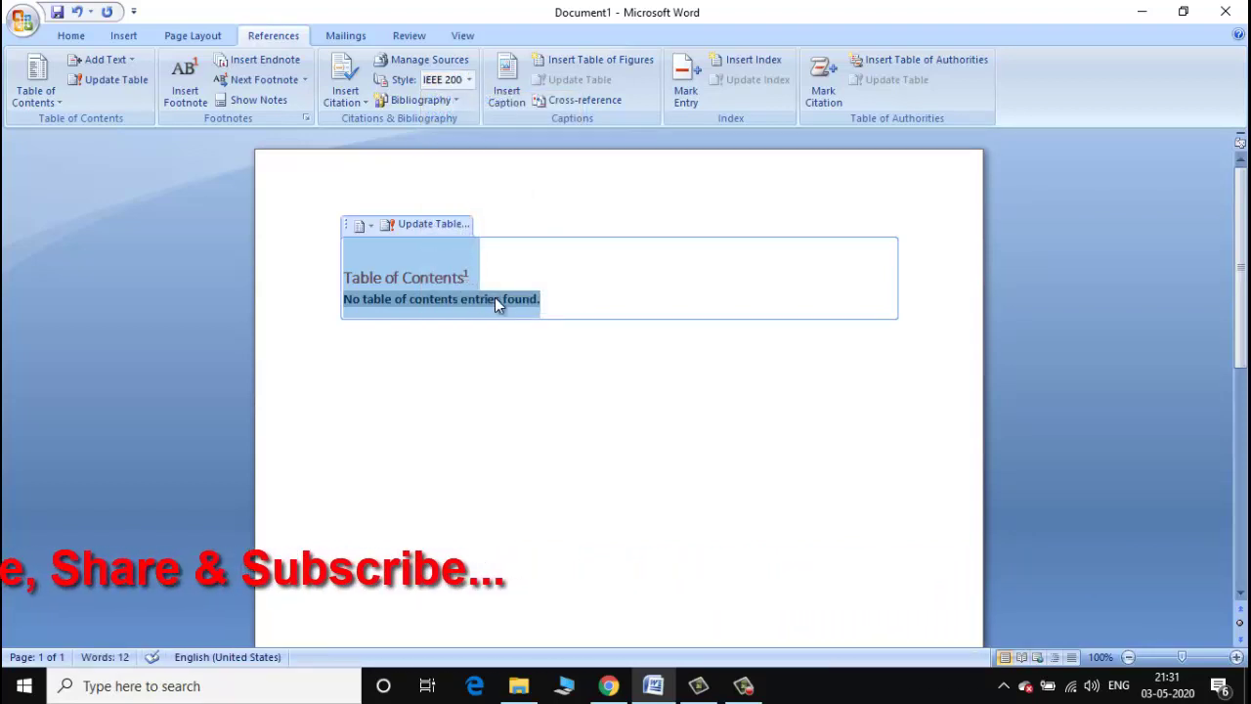
Insert an Equation caption numbered i, ii, iii with chapter numbers, dismissing the chapter-number warning.
{"action": "left_click", "coordinate": [515, 90]}
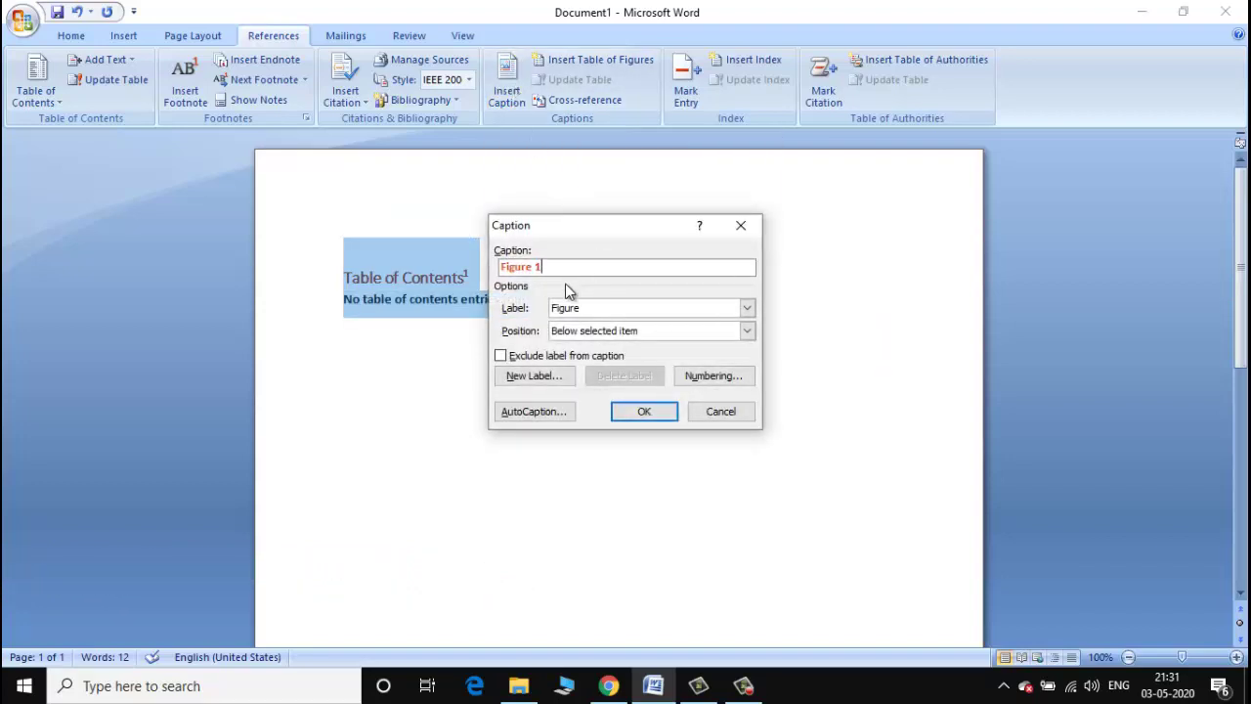
{"action": "left_click", "coordinate": [747, 309]}
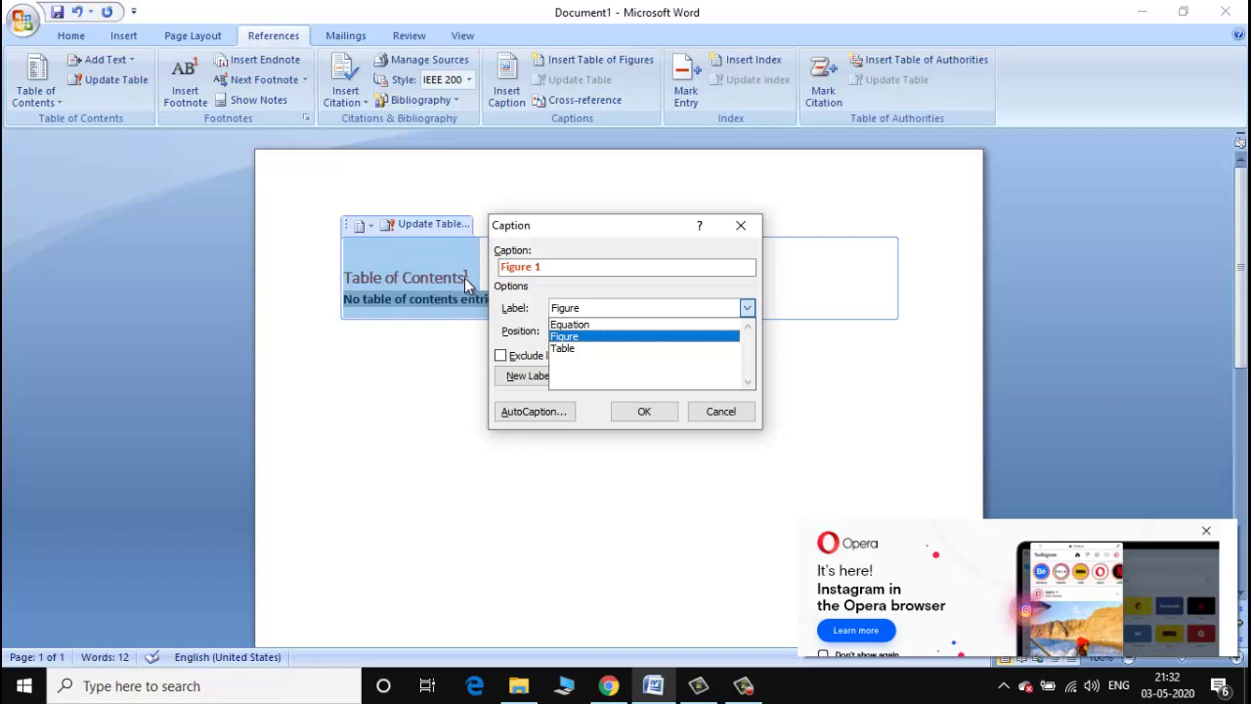
{"action": "left_click", "coordinate": [572, 336]}
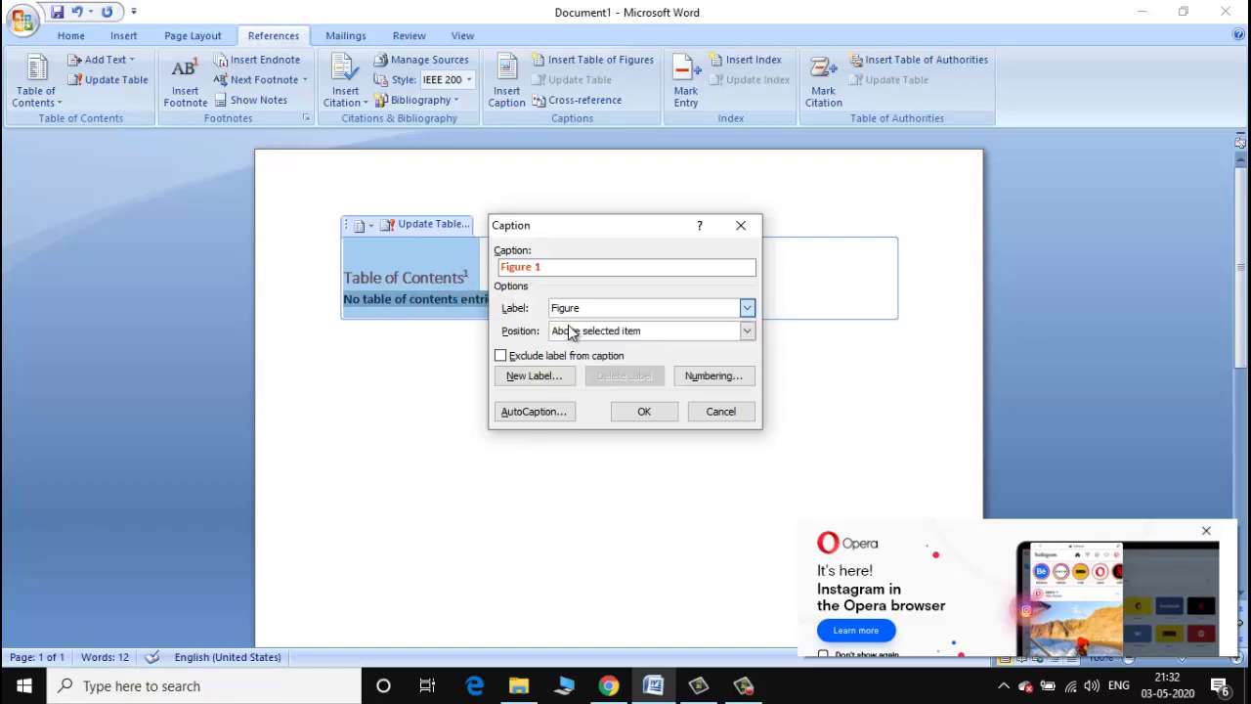
{"action": "key", "text": "Up"}
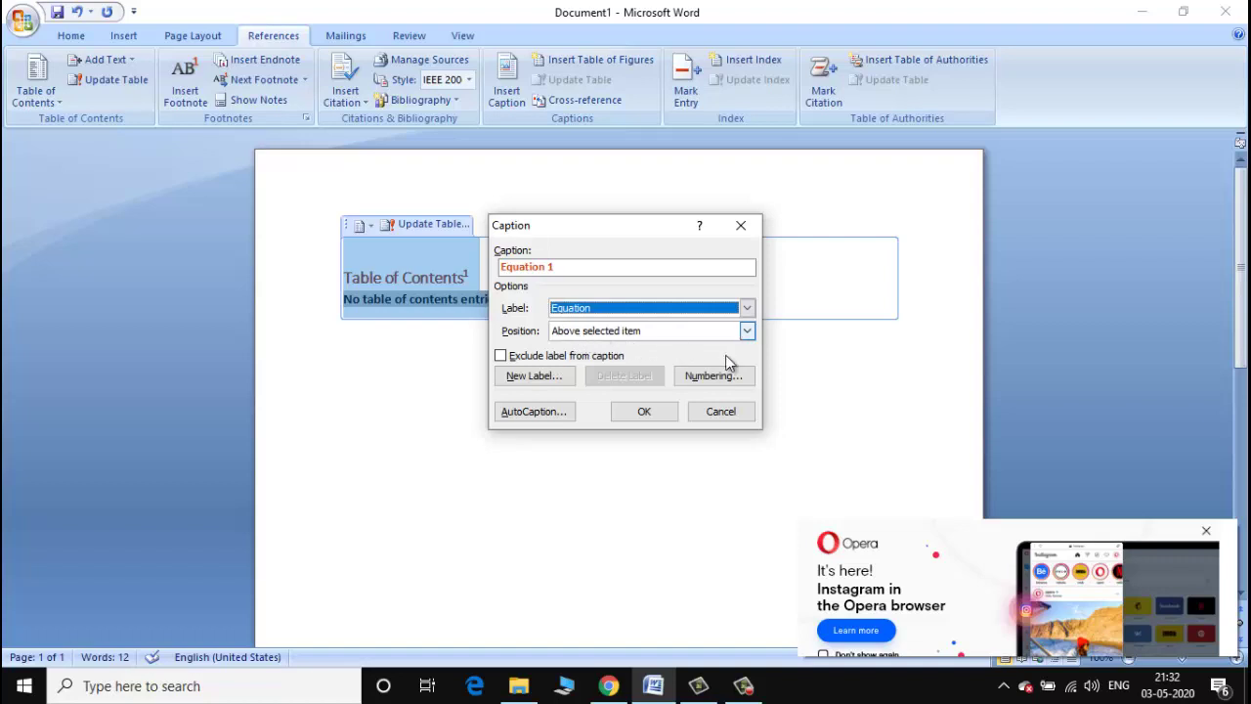
{"action": "left_click", "coordinate": [712, 377]}
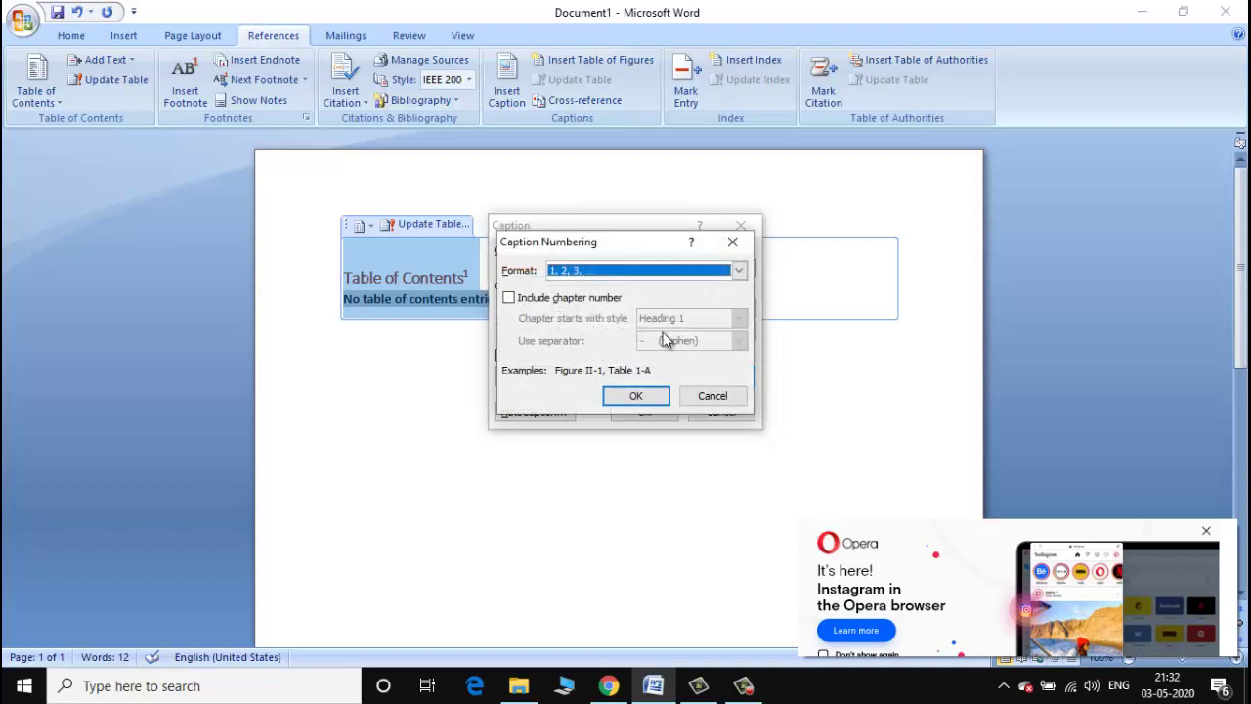
{"action": "left_click", "coordinate": [739, 270]}
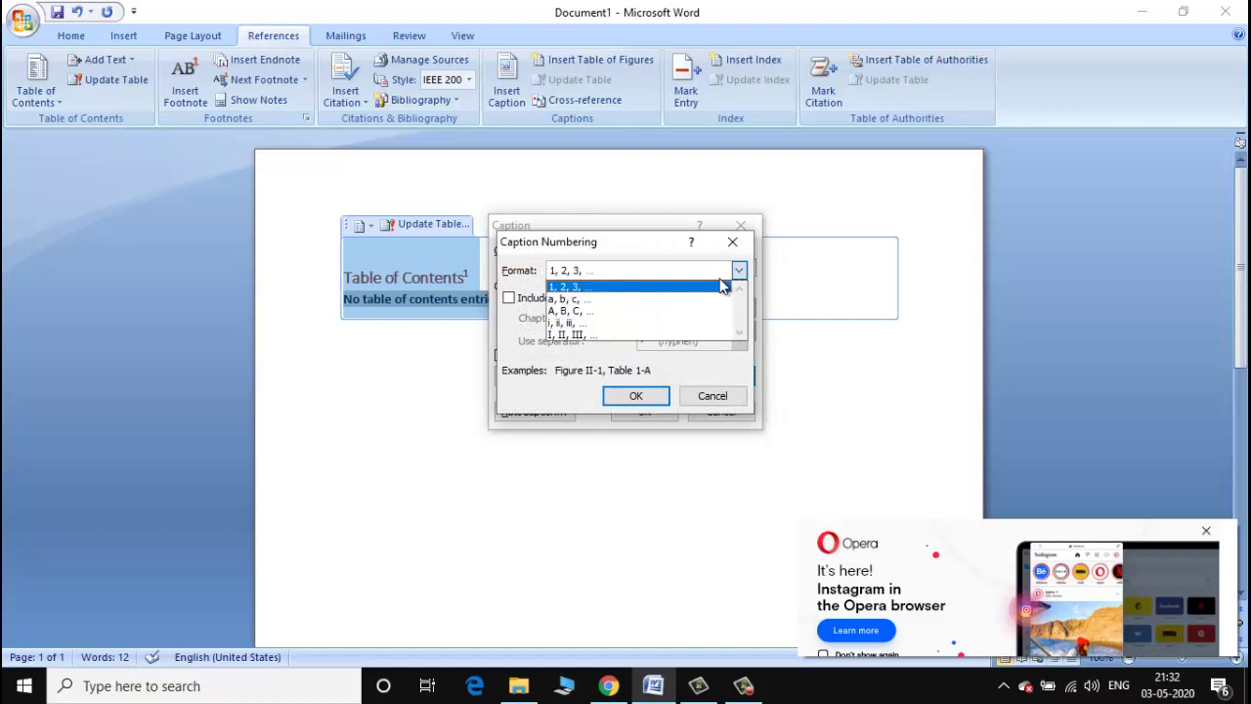
{"action": "left_click", "coordinate": [663, 321]}
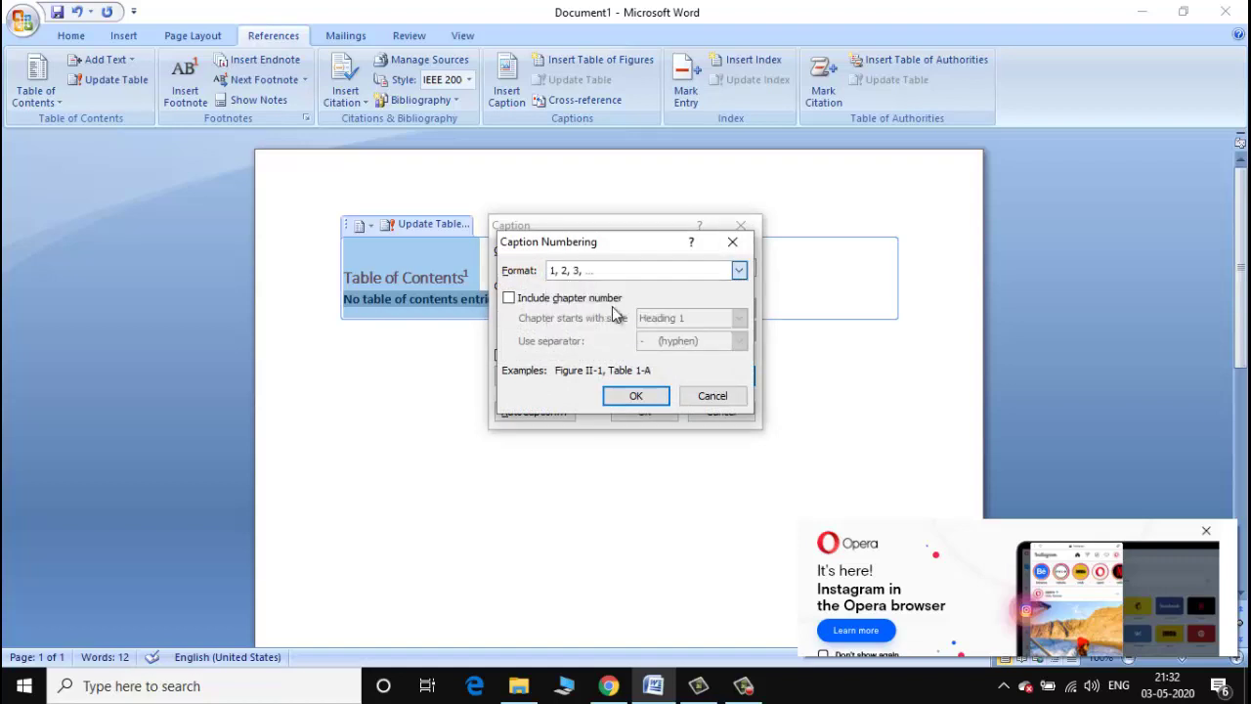
{"action": "left_click", "coordinate": [508, 298]}
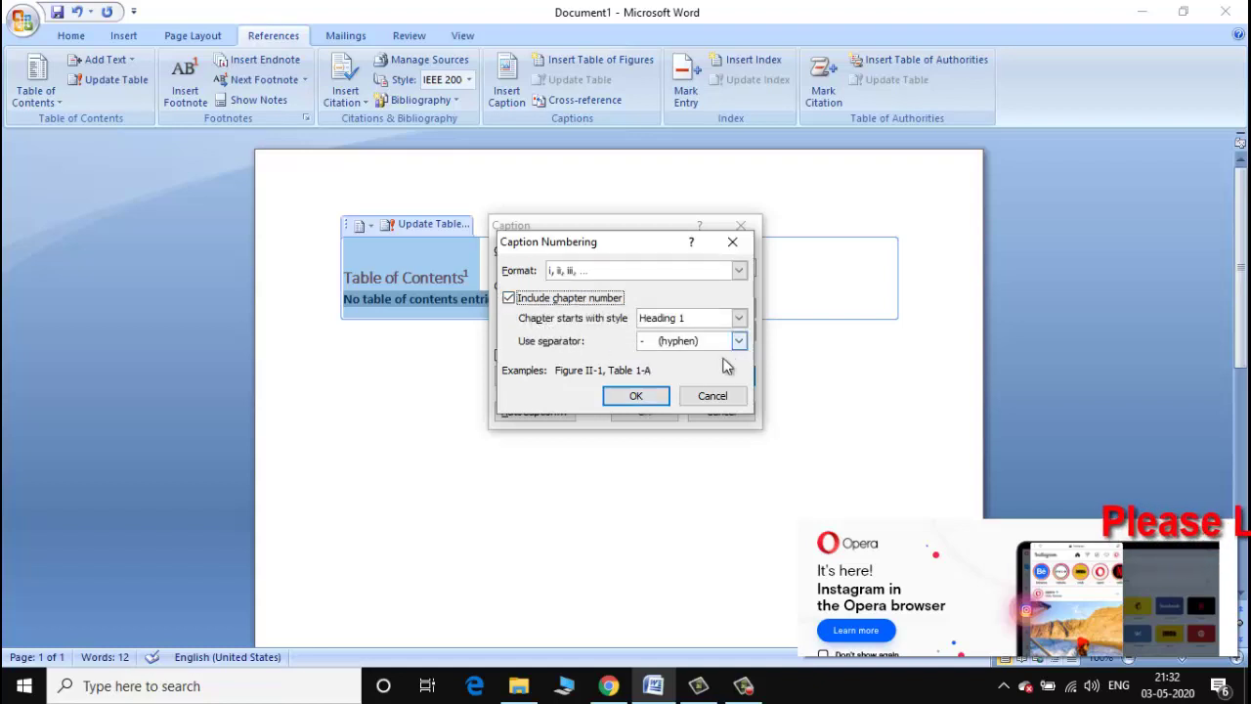
{"action": "left_click", "coordinate": [655, 396]}
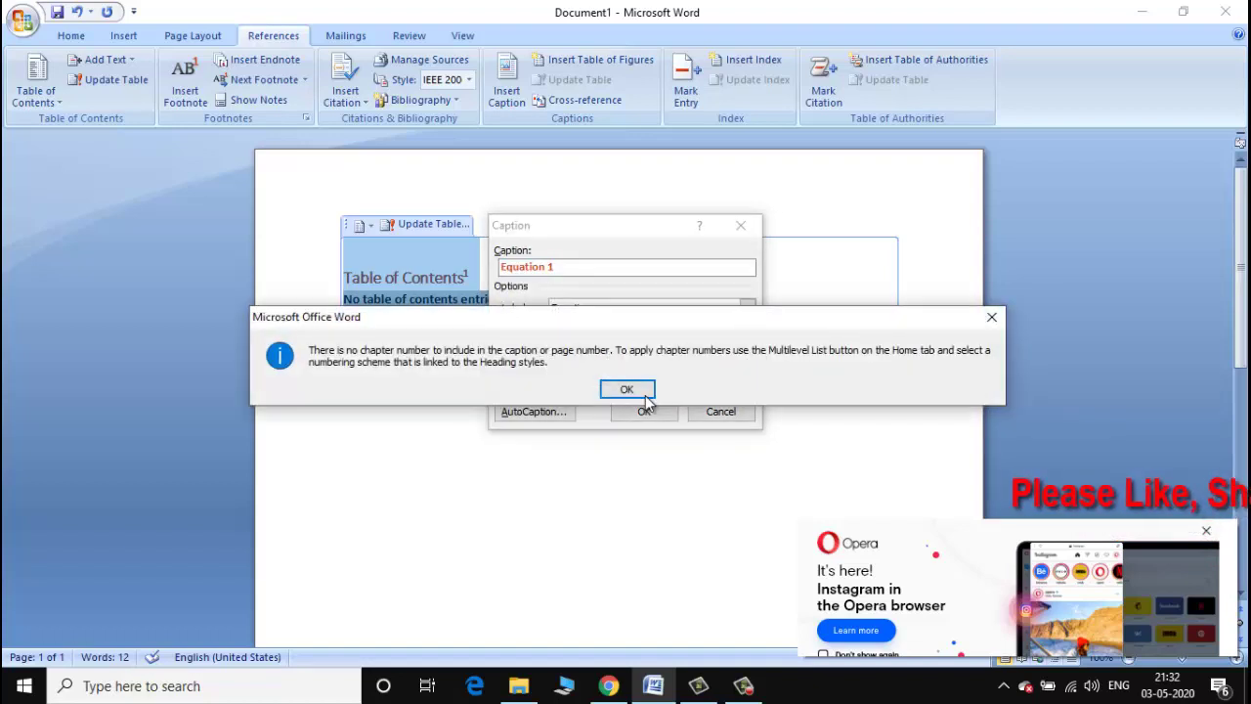
{"action": "left_click", "coordinate": [634, 395]}
{"action": "left_click", "coordinate": [640, 411]}
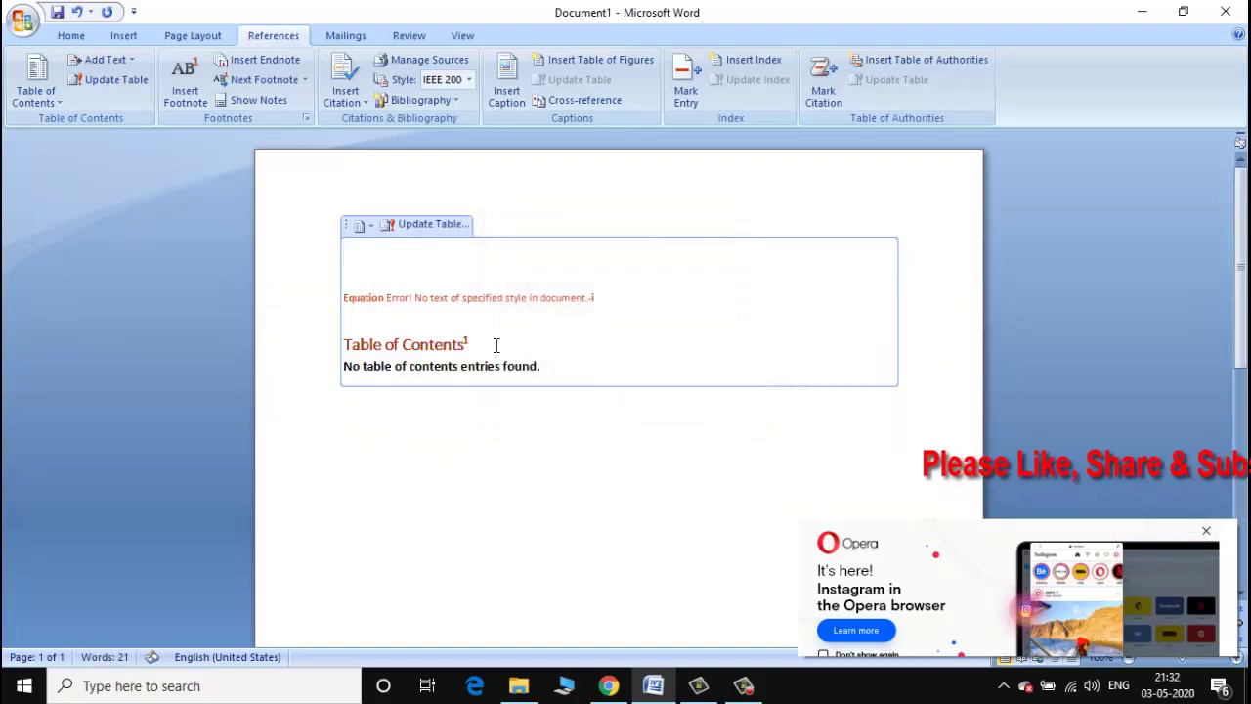
Insert a table of figures in the From template format after previewing Simple and Classic.
{"action": "left_click_drag", "start_coordinate": [353, 298], "coordinate": [553, 311]}
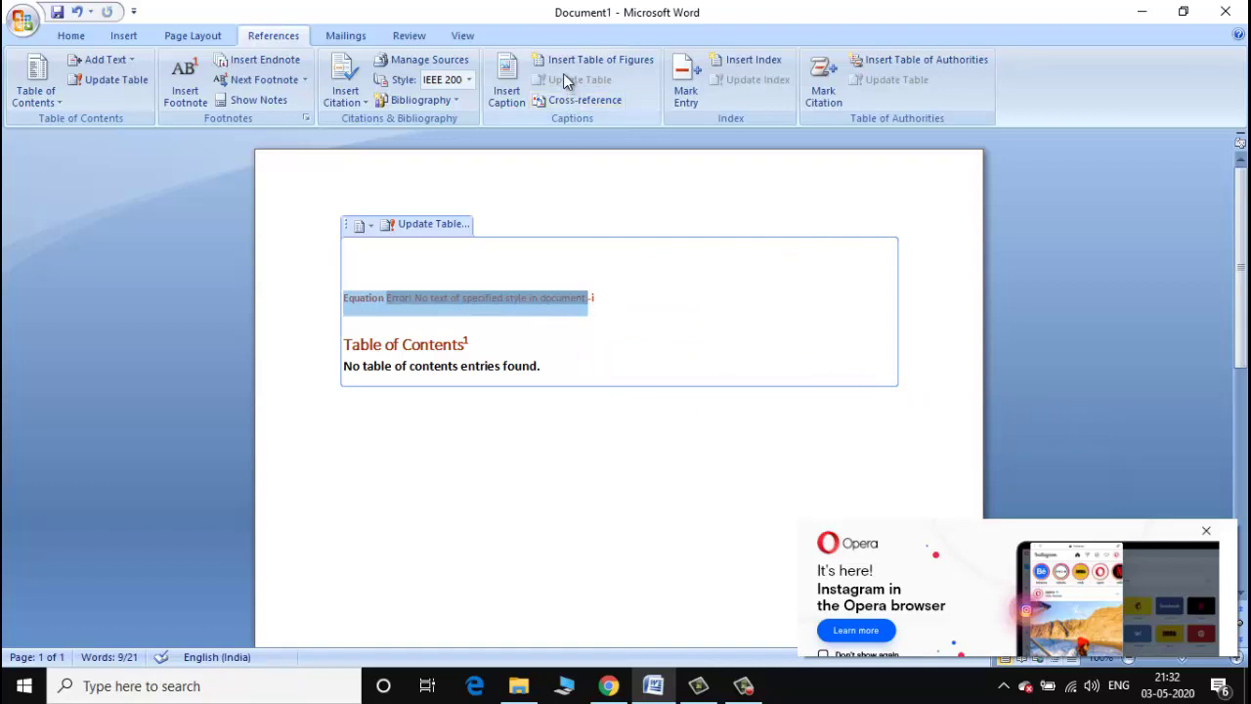
{"action": "left_click", "coordinate": [601, 58]}
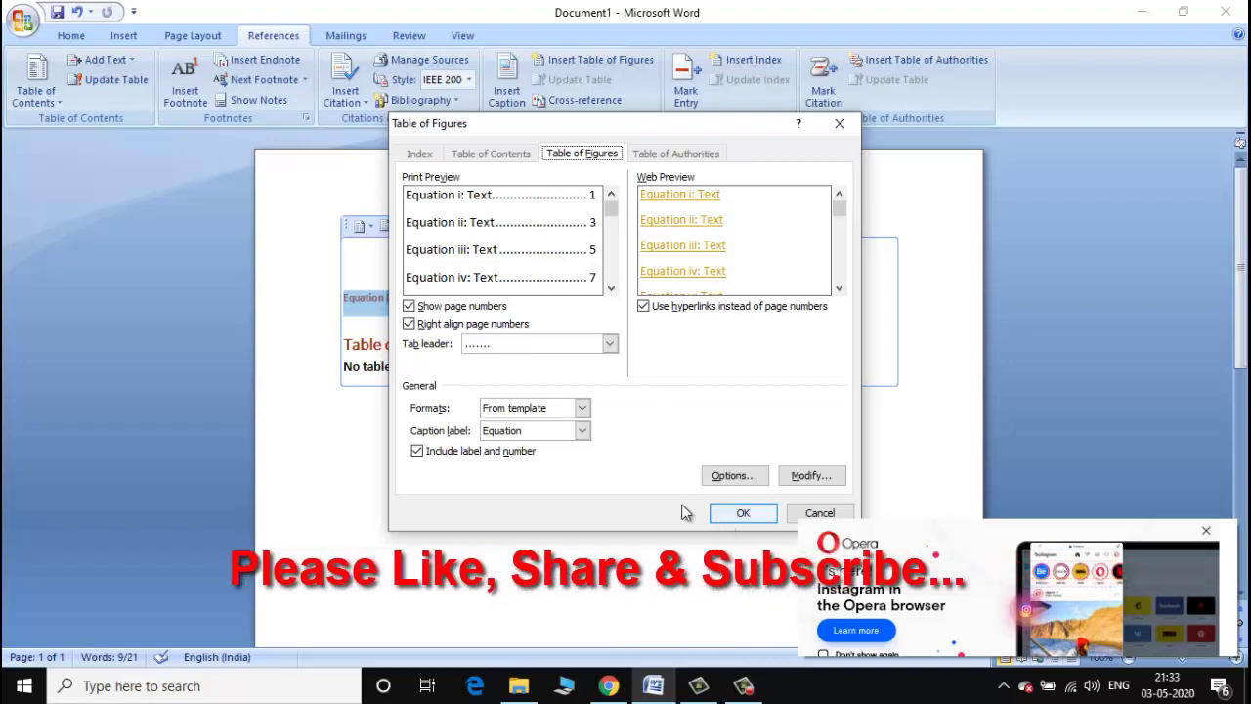
{"action": "left_click", "coordinate": [582, 408]}
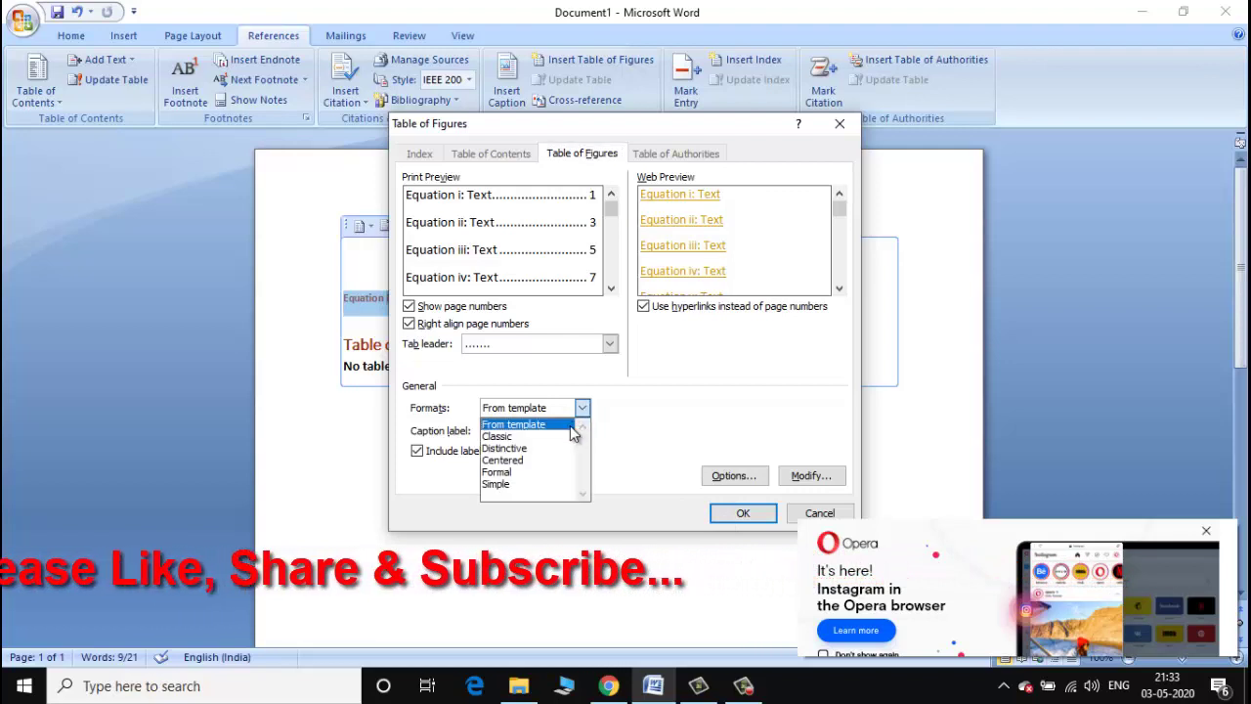
{"action": "left_click", "coordinate": [542, 488]}
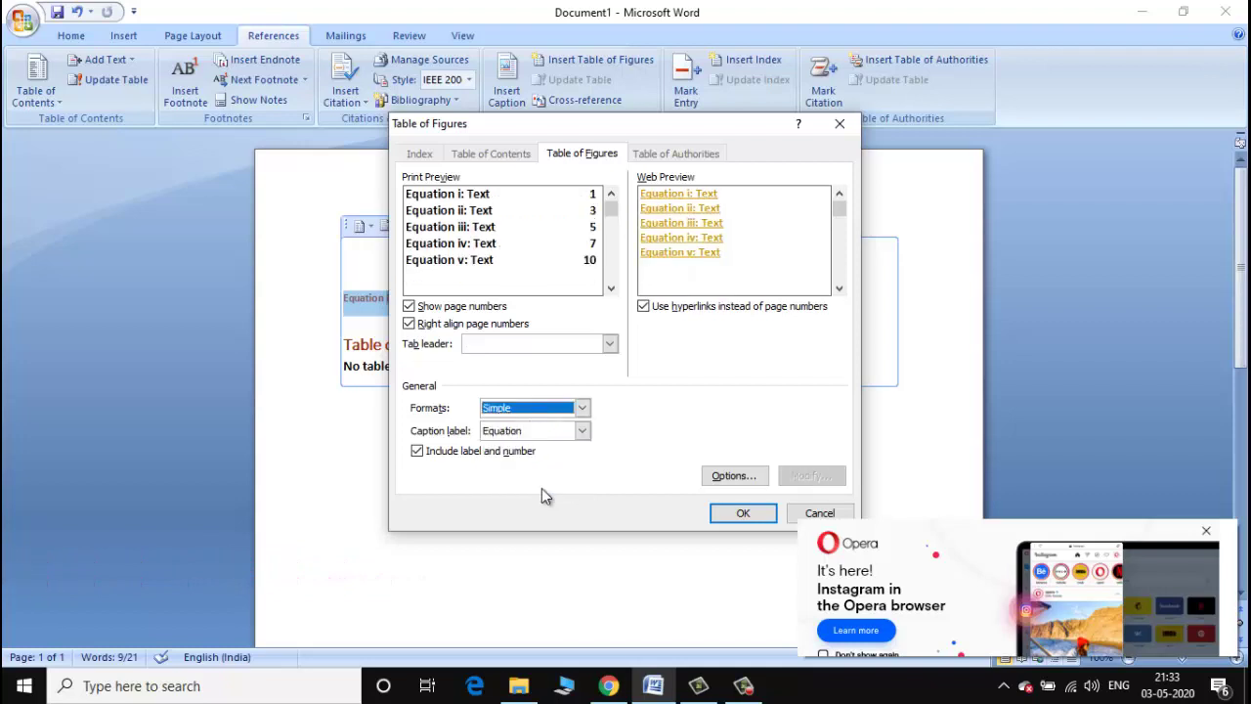
{"action": "left_click", "coordinate": [582, 418]}
{"action": "left_click", "coordinate": [527, 434]}
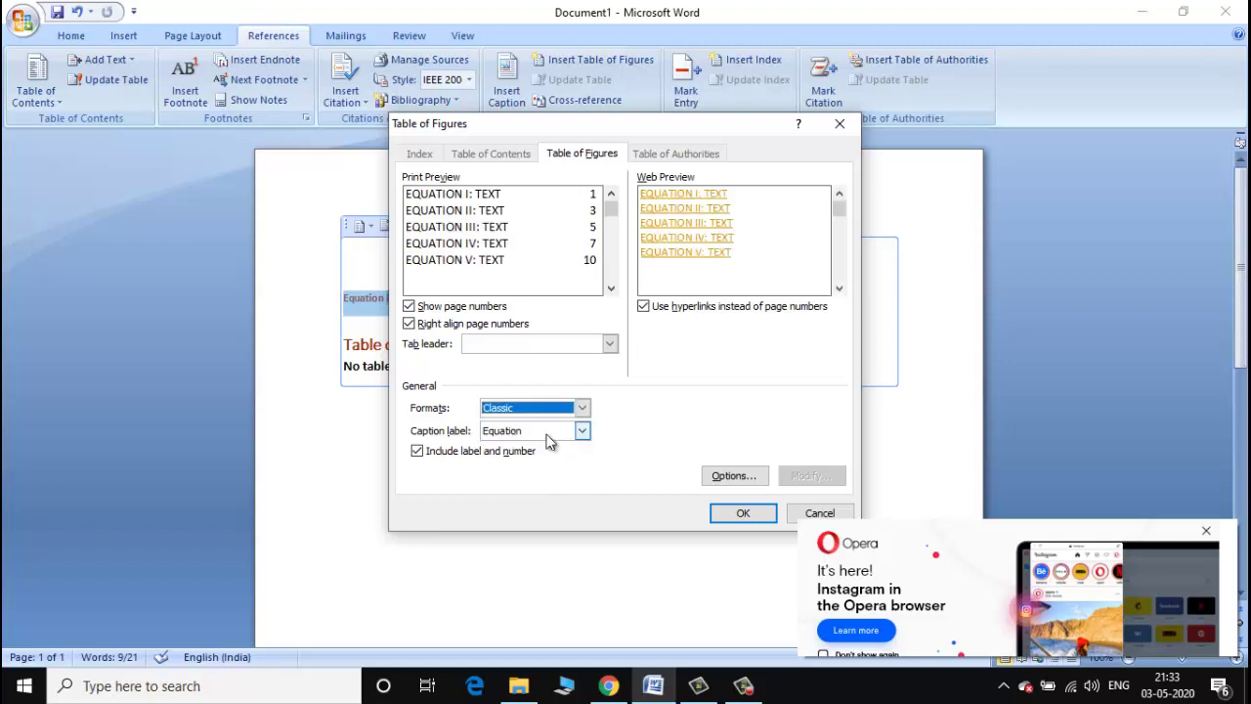
{"action": "left_click", "coordinate": [584, 408]}
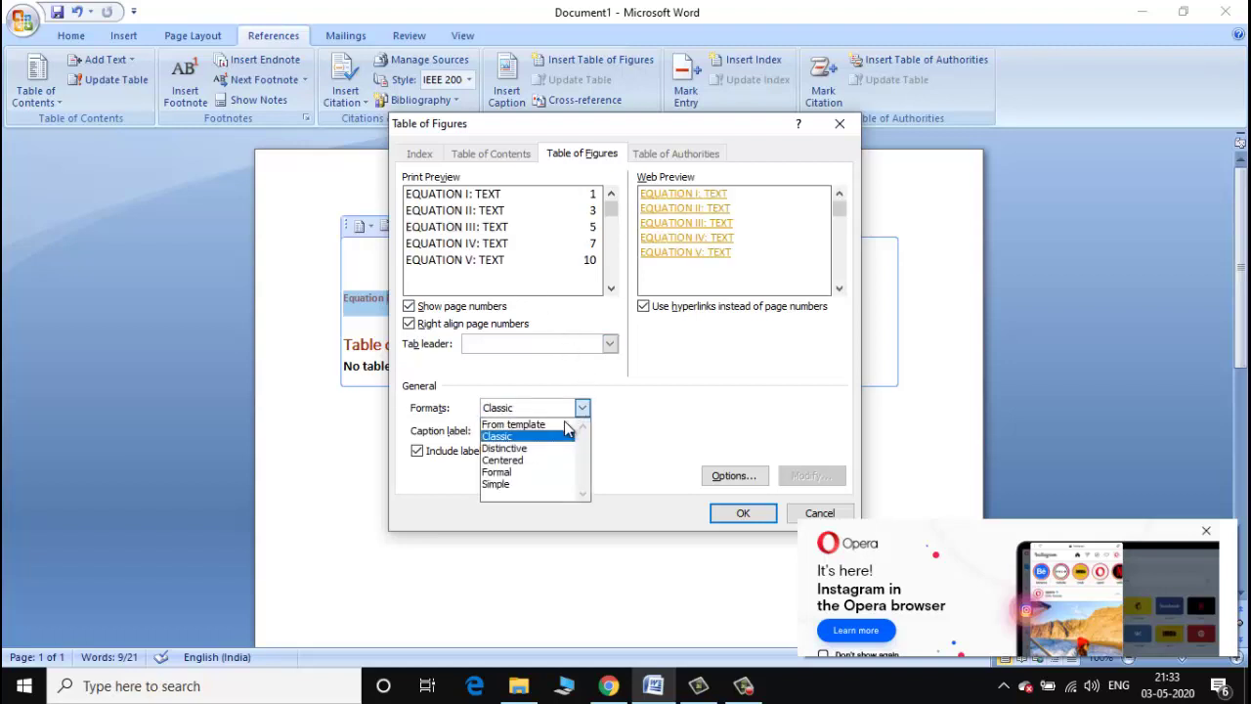
{"action": "left_click", "coordinate": [564, 422]}
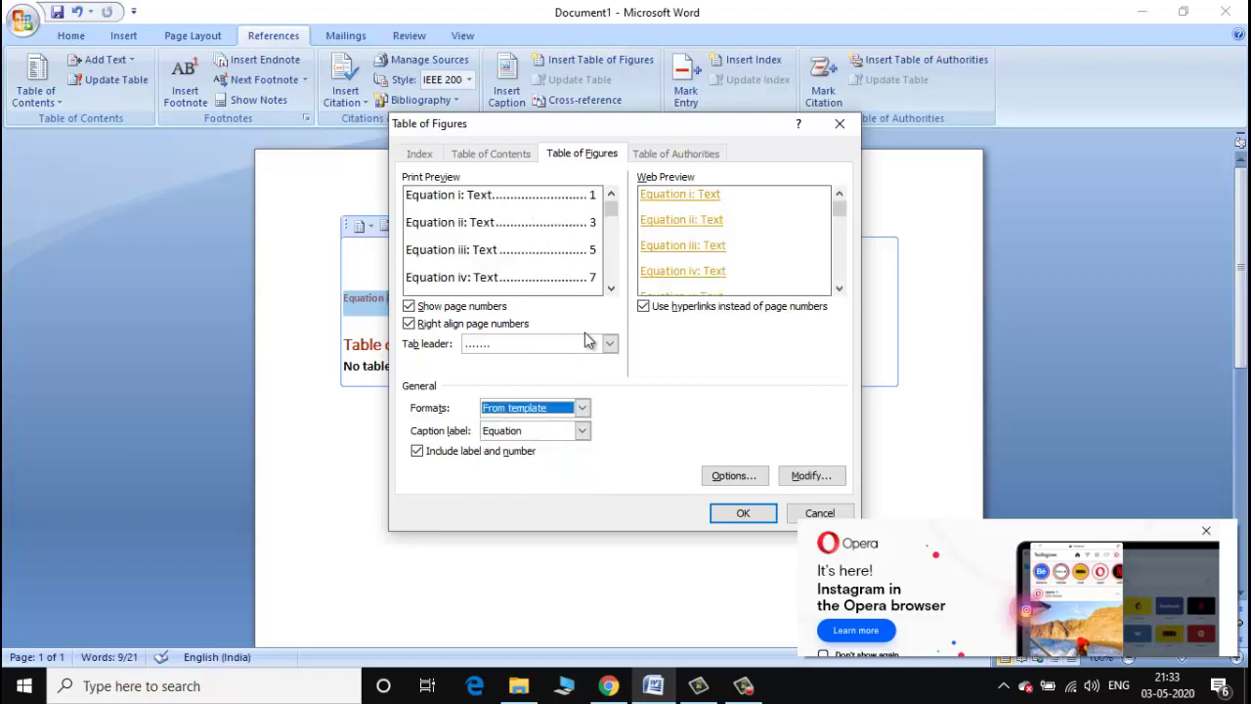
{"action": "left_click", "coordinate": [738, 514]}
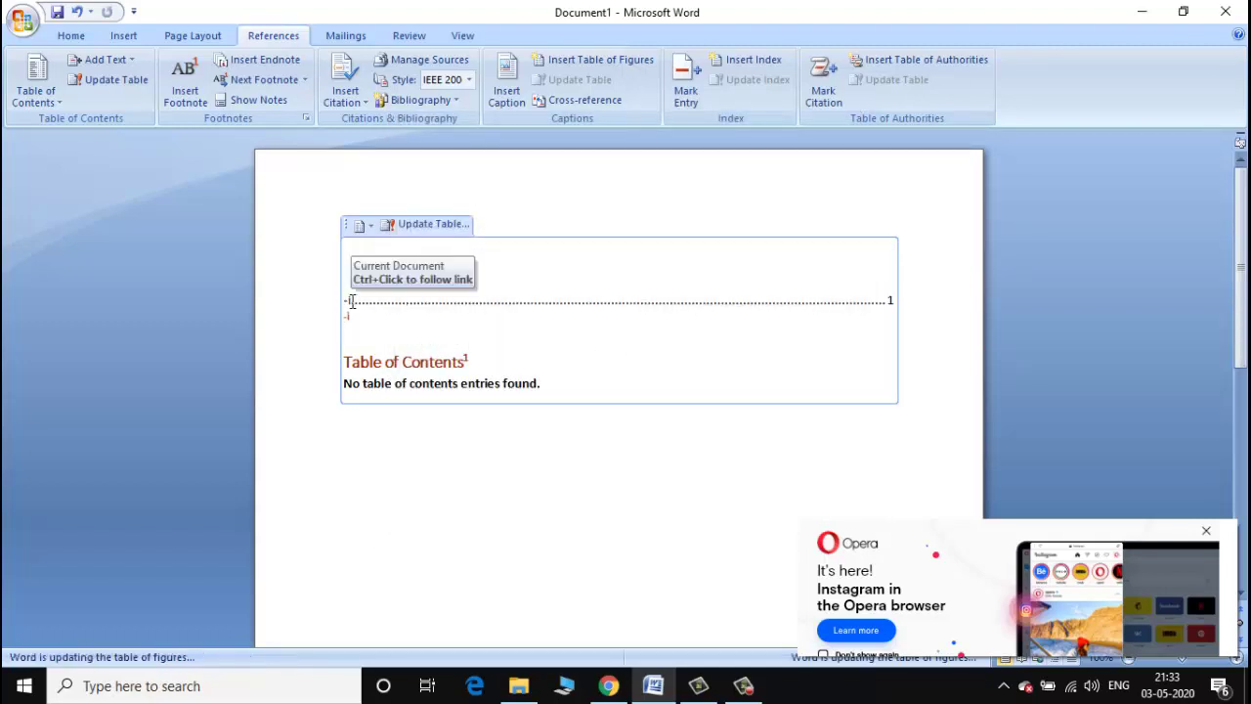
Select the text of the new table of figures entry.
{"action": "left_click_drag", "start_coordinate": [368, 298], "coordinate": [585, 316]}
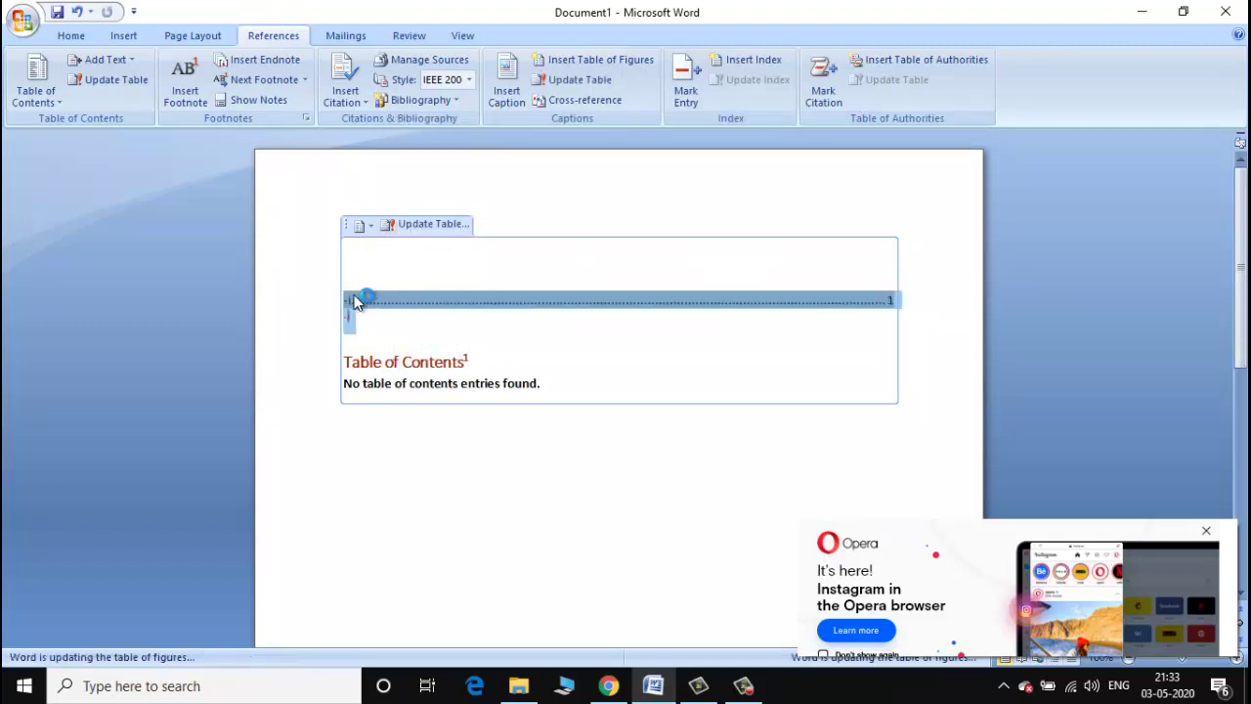
{"action": "left_click", "coordinate": [390, 305]}
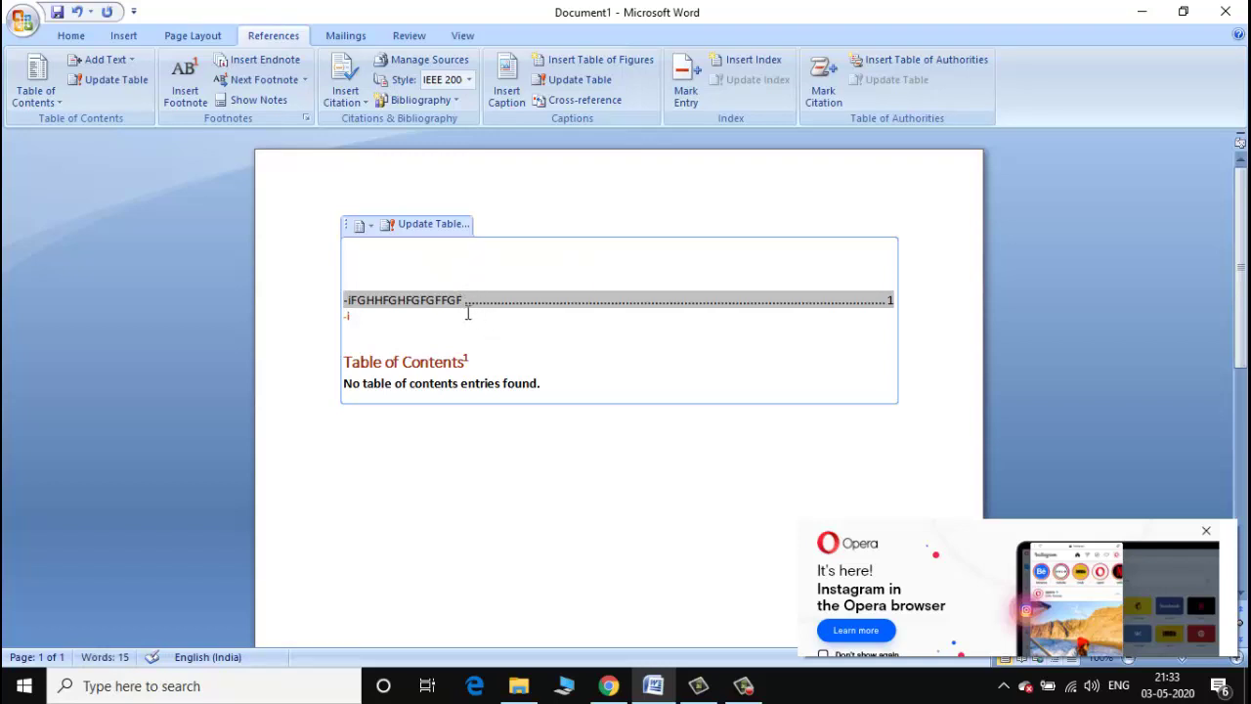
{"action": "left_click_drag", "start_coordinate": [345, 305], "coordinate": [466, 299]}
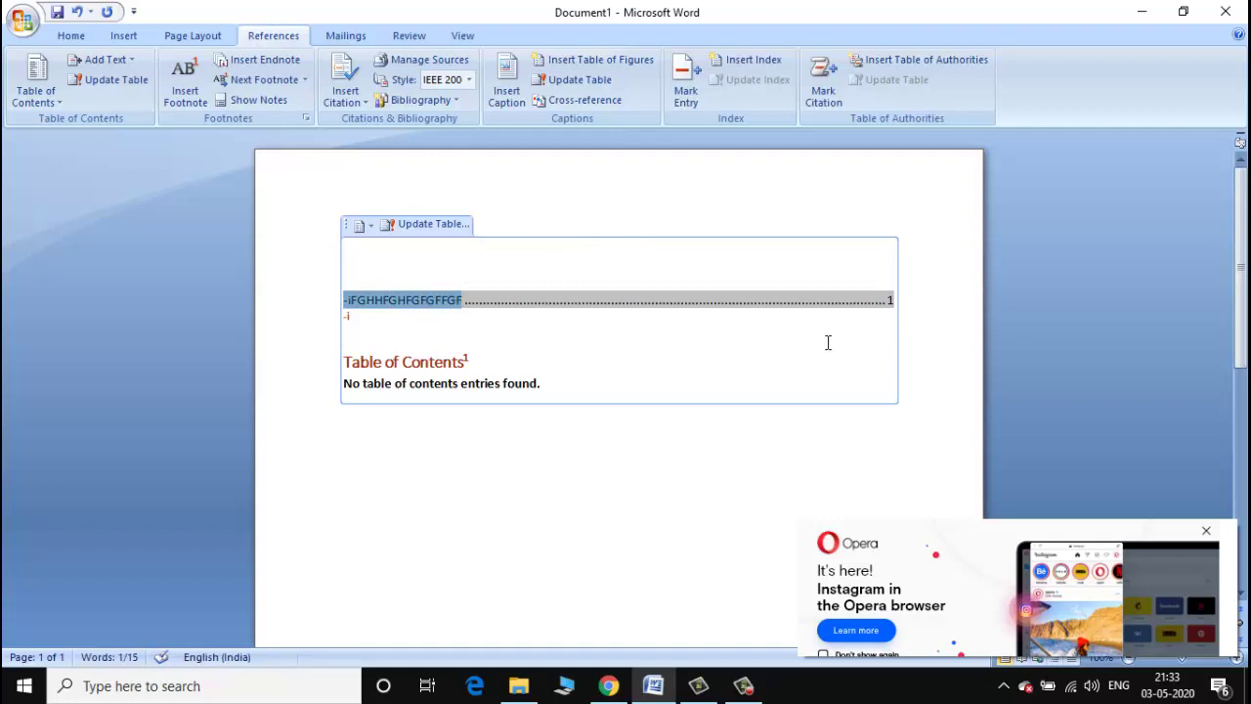
{"action": "left_click", "coordinate": [745, 62]}
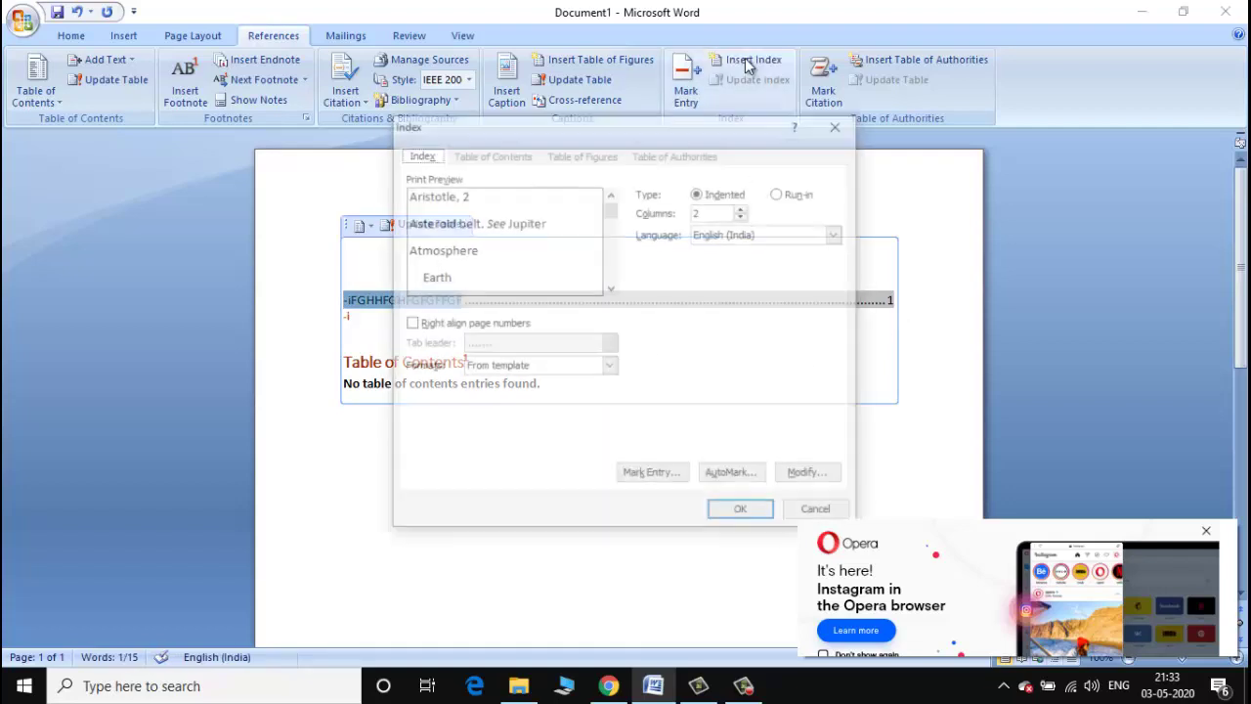
{"action": "left_click", "coordinate": [804, 510]}
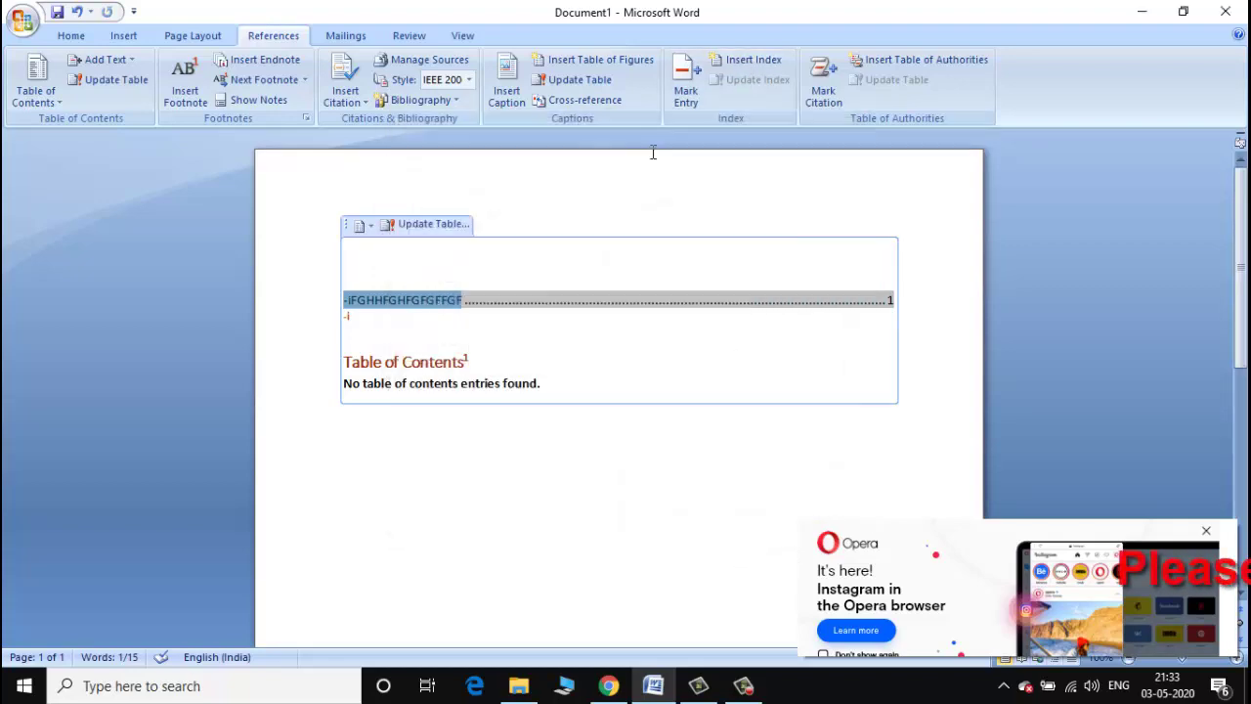
{"action": "left_click", "coordinate": [608, 58]}
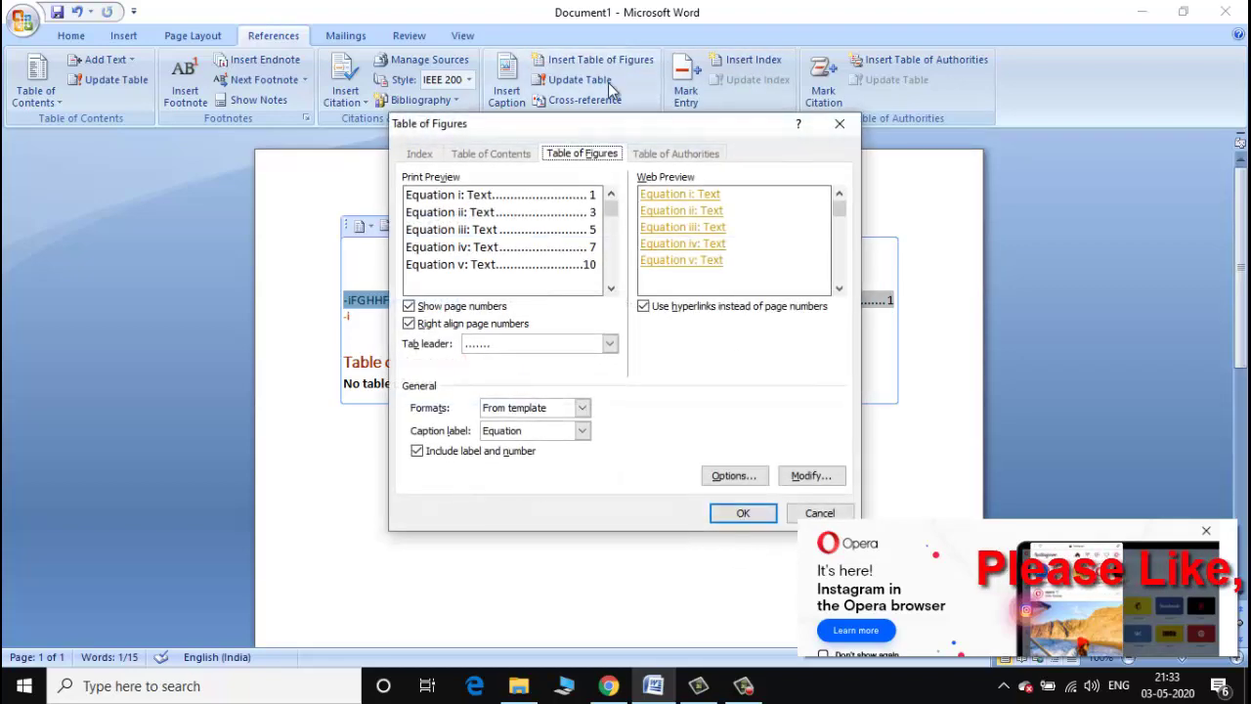
{"action": "left_click", "coordinate": [818, 515]}
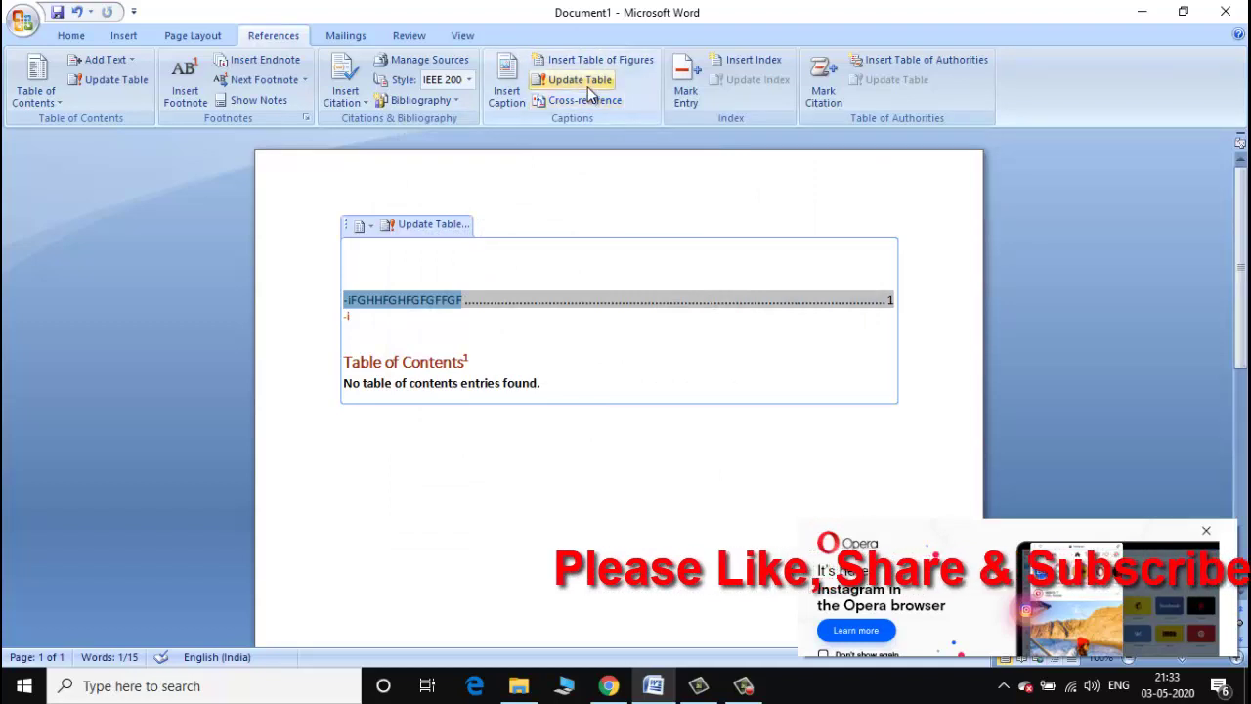
{"action": "left_click", "coordinate": [581, 80]}
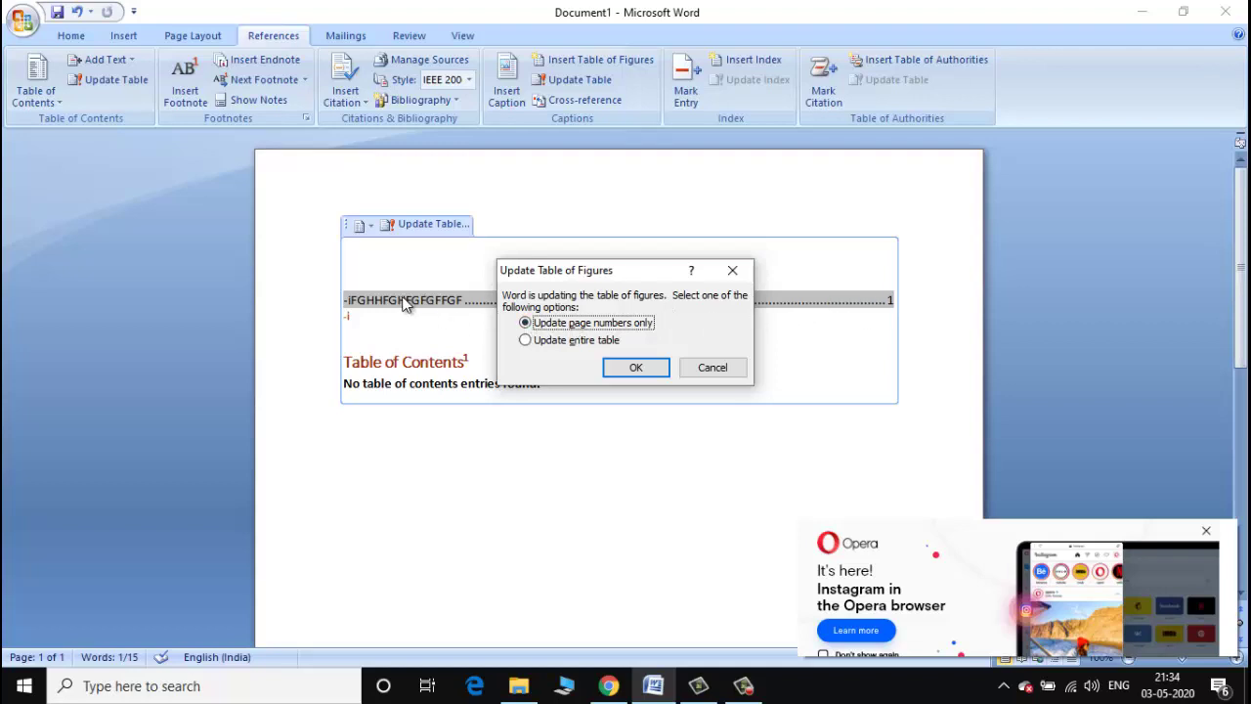
{"action": "left_click", "coordinate": [635, 367]}
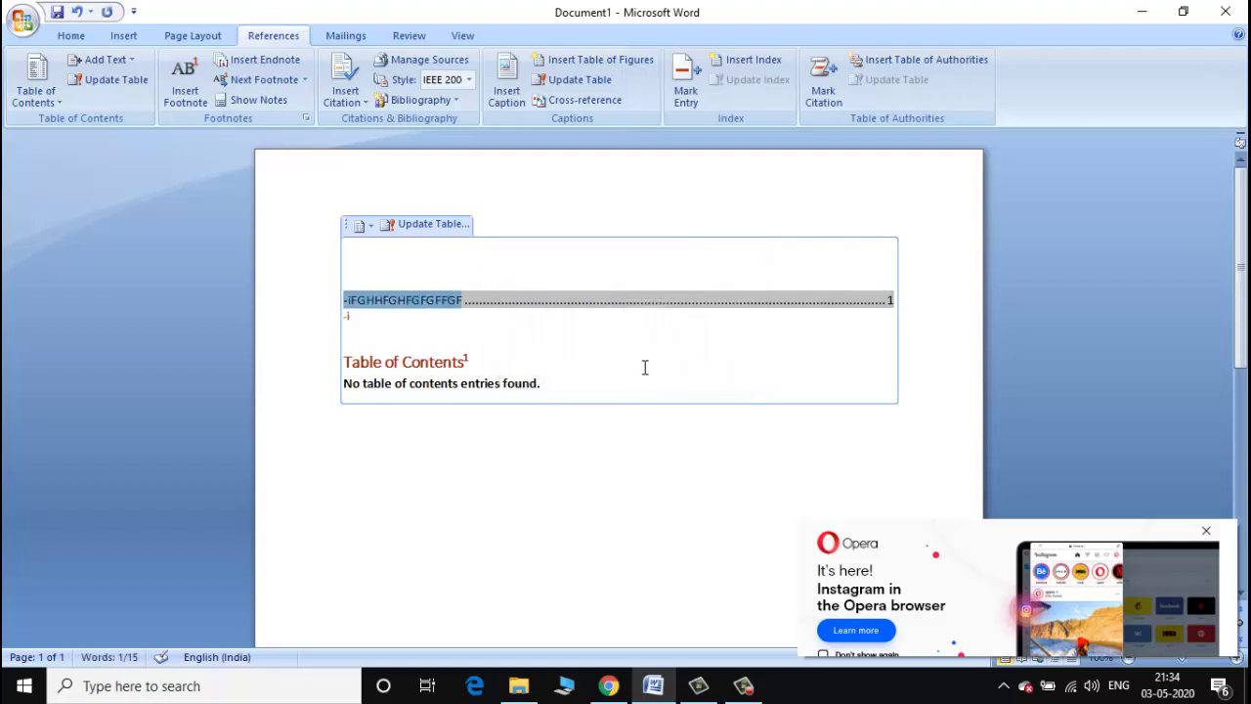
{"action": "left_click", "coordinate": [347, 315]}
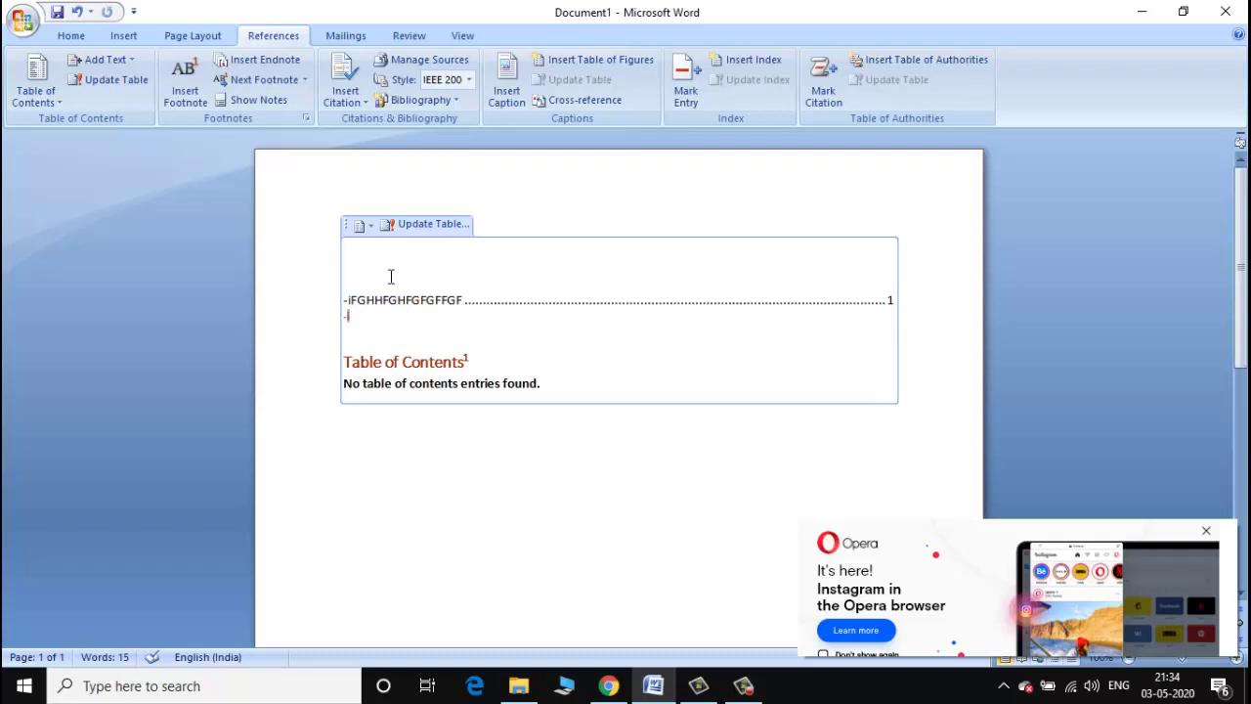
{"action": "left_click", "coordinate": [626, 60]}
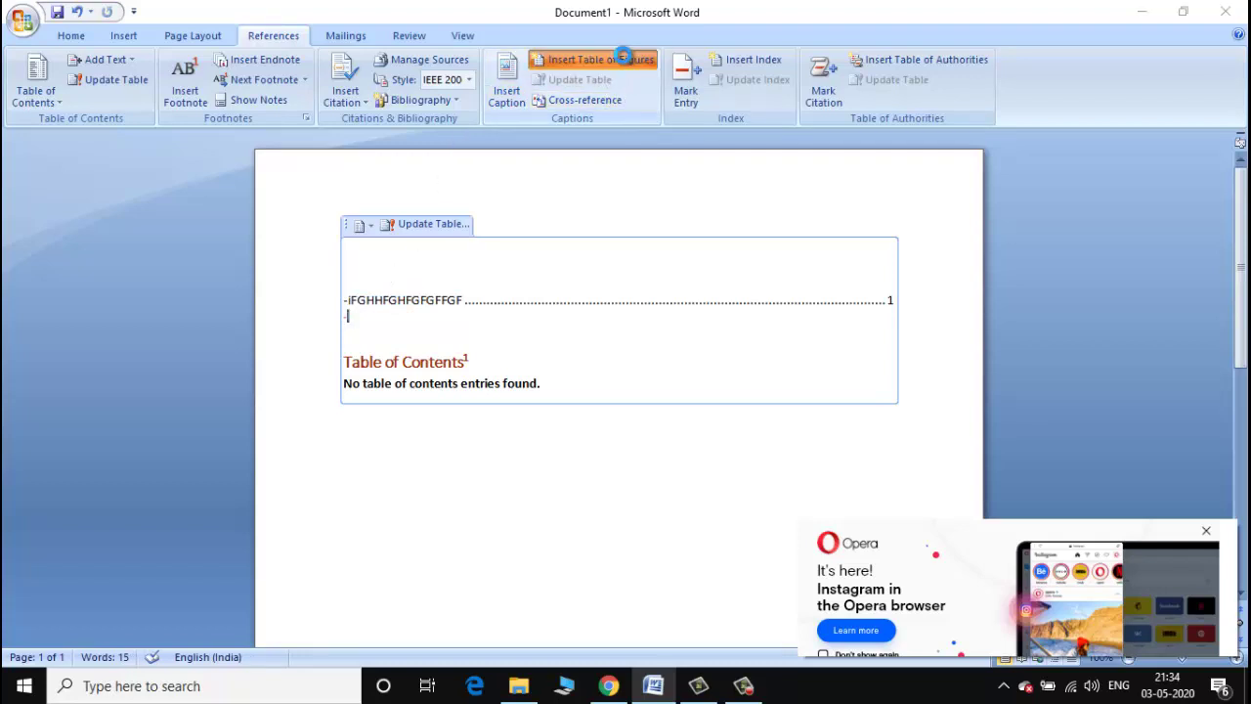
Type GFGHFGHFGH under the figure entry and try Cross-reference with Numbered item and Above/below, inserting nothing.
{"action": "left_click", "coordinate": [837, 125]}
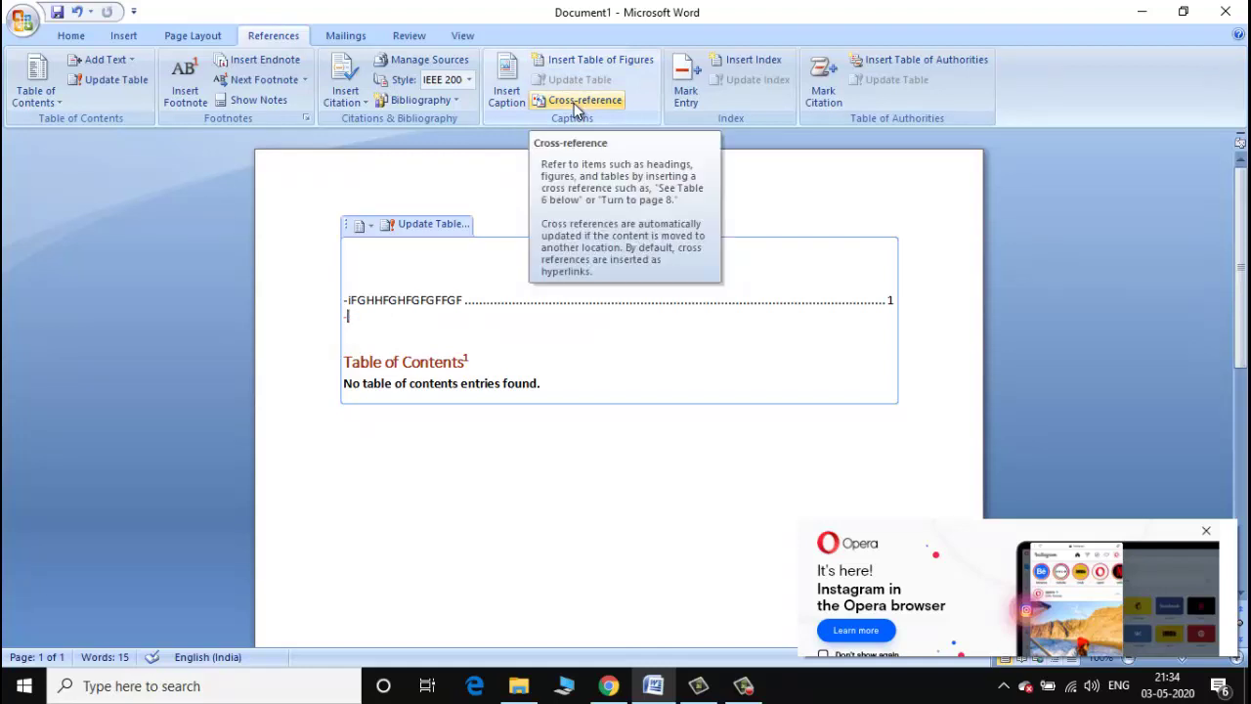
{"action": "type", "text": "GFGHFGHFGHFHJV"}
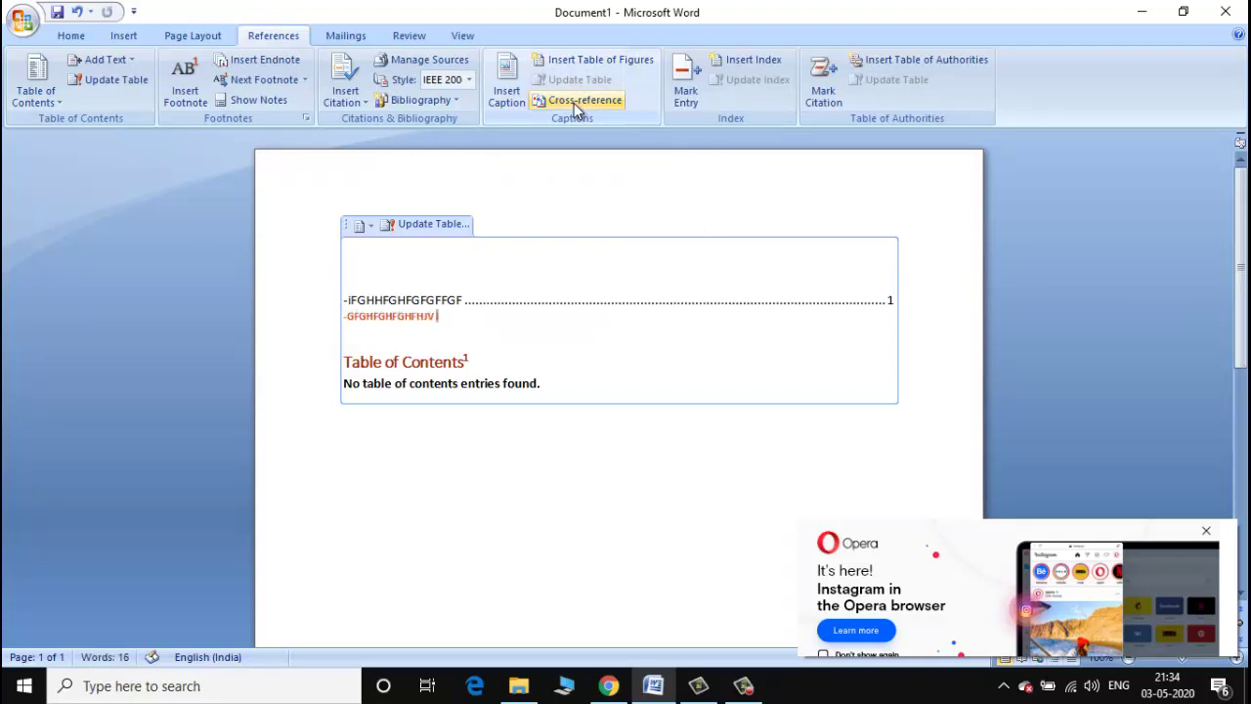
{"action": "left_click", "coordinate": [597, 108]}
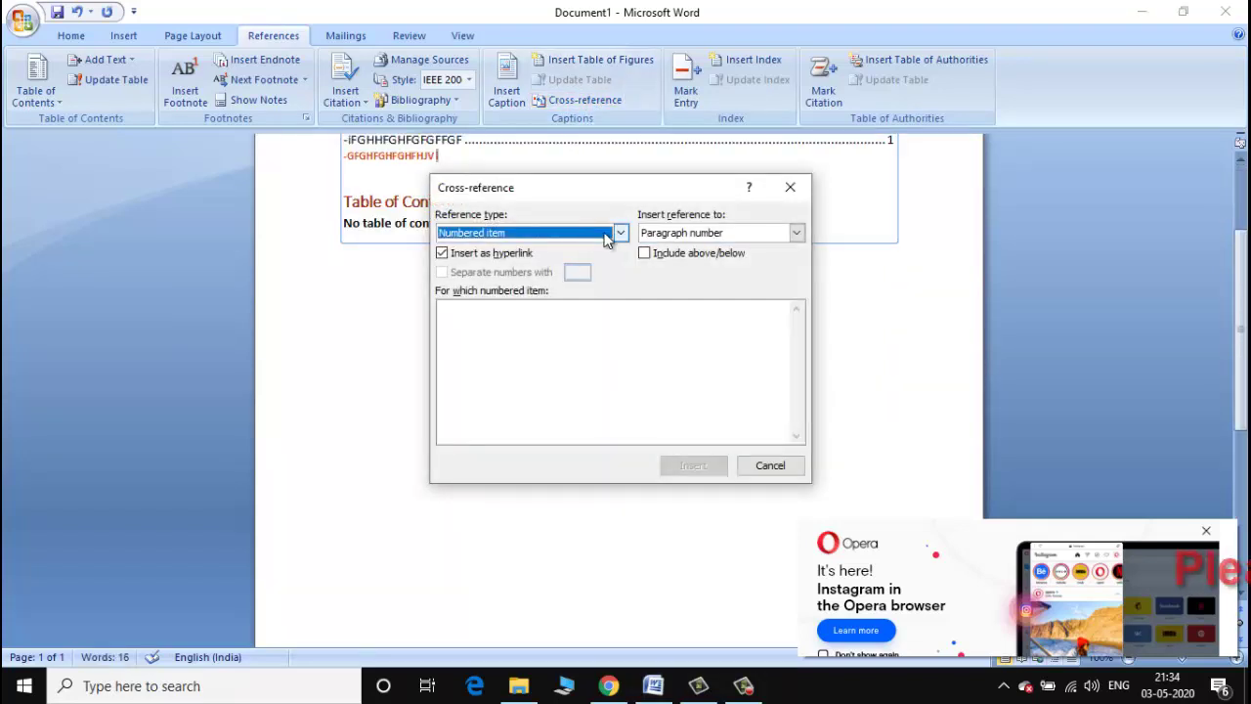
{"action": "left_click", "coordinate": [620, 236]}
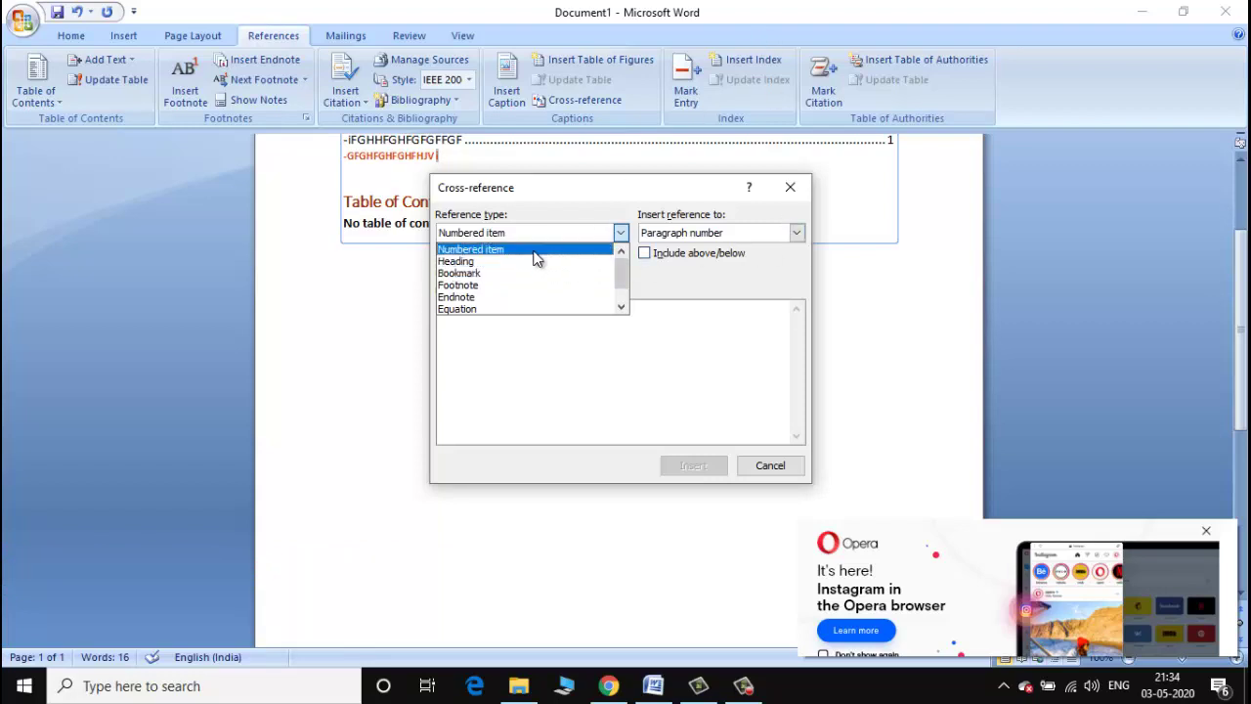
{"action": "left_click", "coordinate": [601, 249]}
{"action": "left_click", "coordinate": [798, 233]}
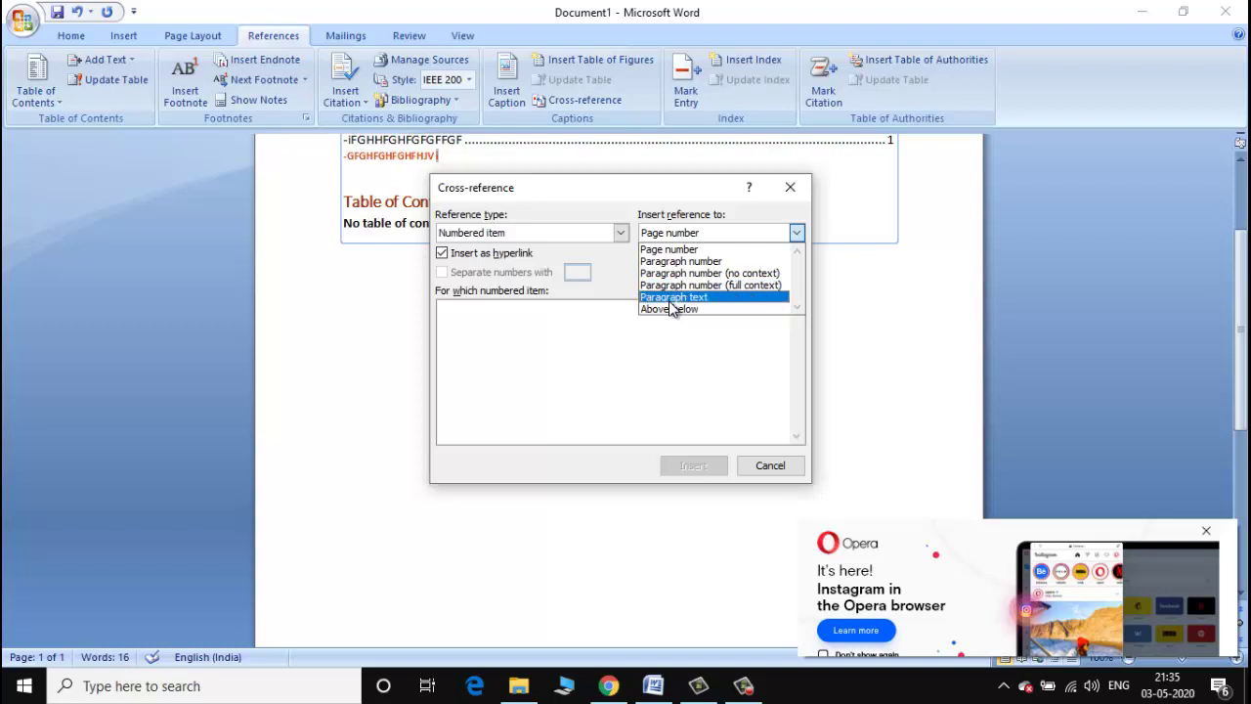
{"action": "left_click", "coordinate": [672, 311]}
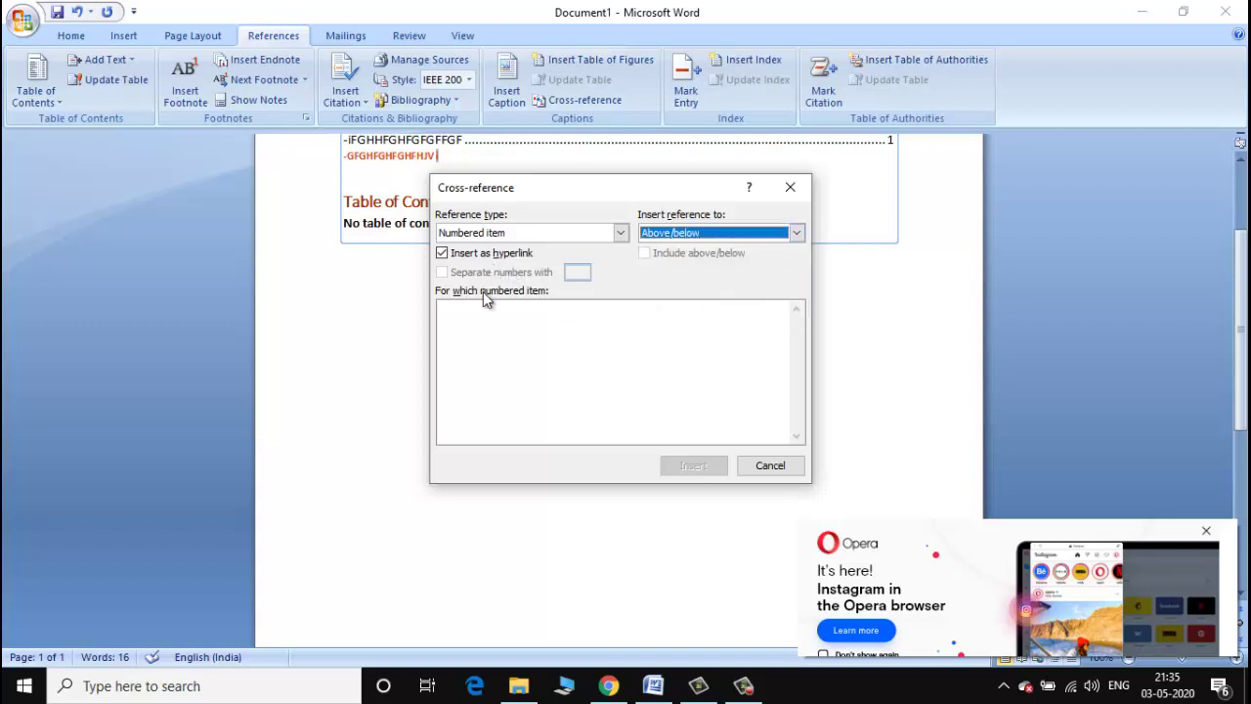
{"action": "left_click", "coordinate": [486, 331]}
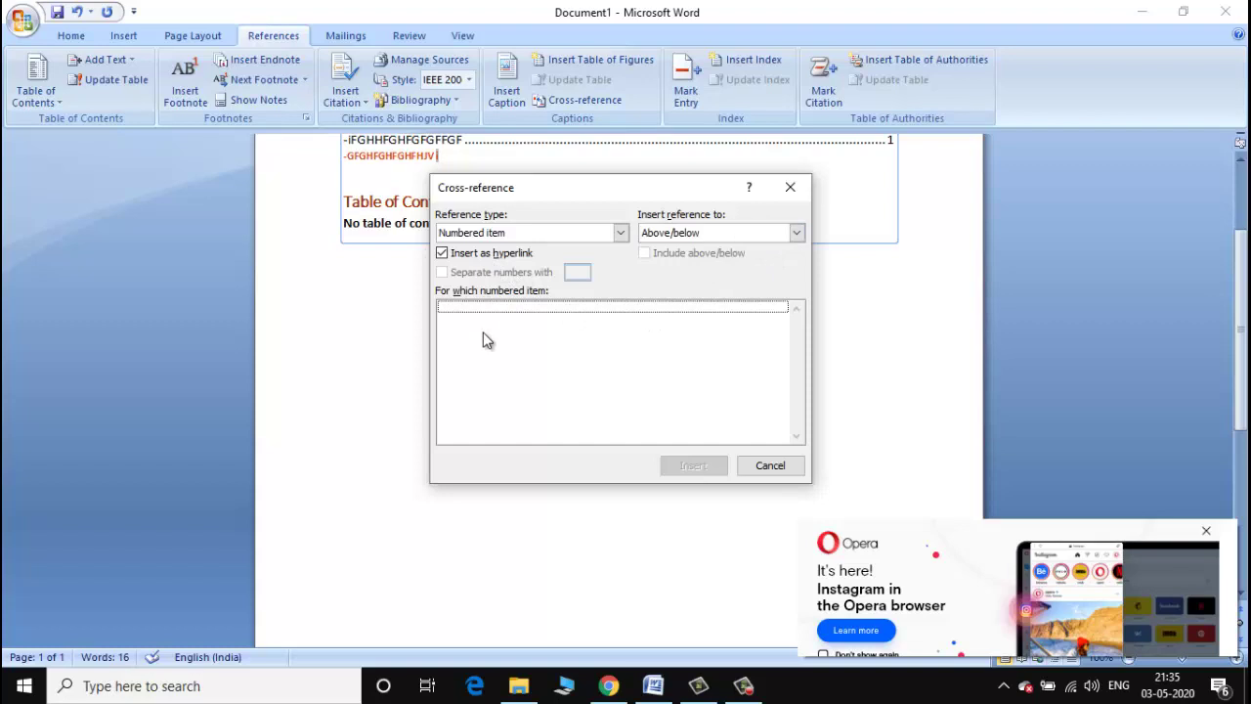
{"action": "left_click", "coordinate": [790, 187]}
{"action": "left_click_drag", "start_coordinate": [578, 221], "coordinate": [343, 223]}
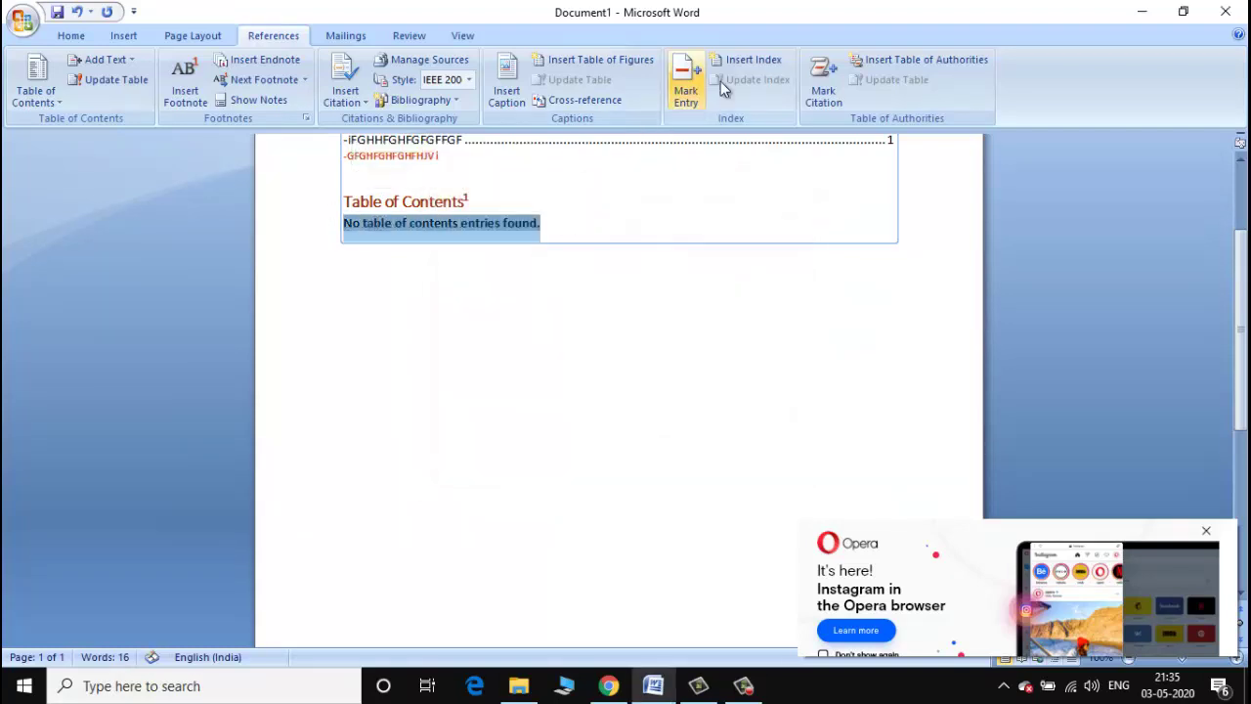
Check the Index settings unchanged, then switch the cross-reference type to Bookmark.
{"action": "left_click", "coordinate": [749, 59]}
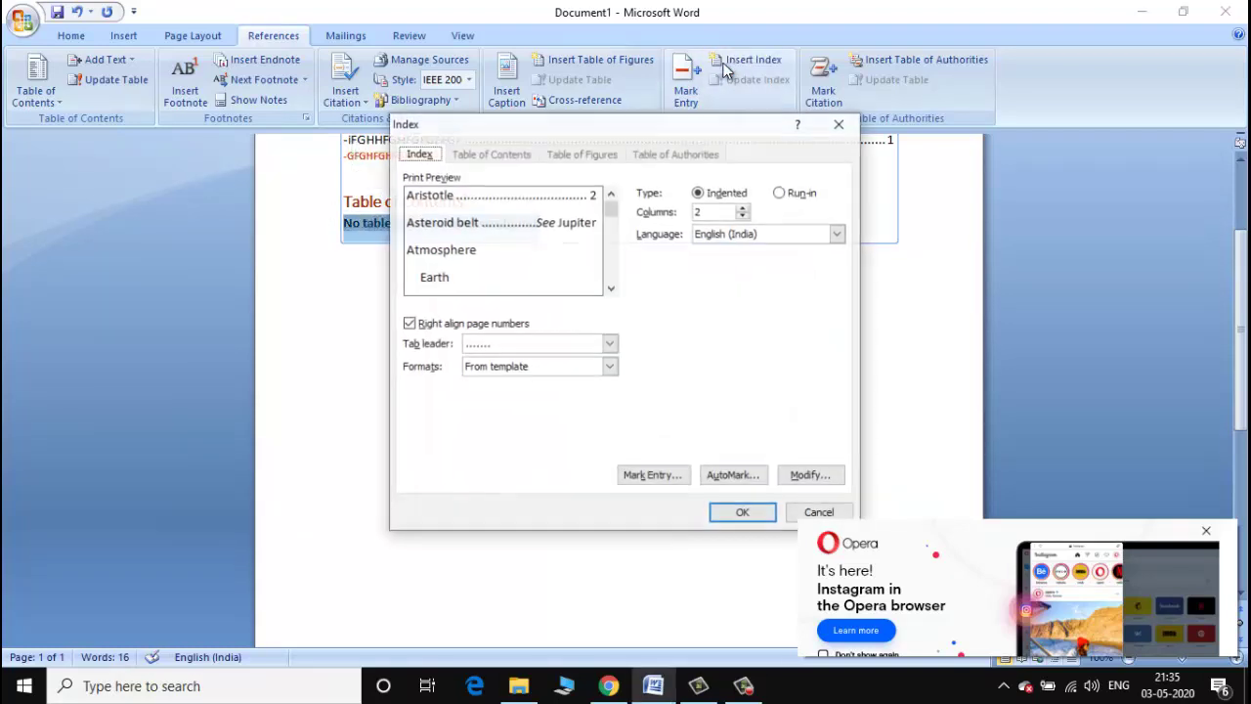
{"action": "left_click", "coordinate": [821, 512]}
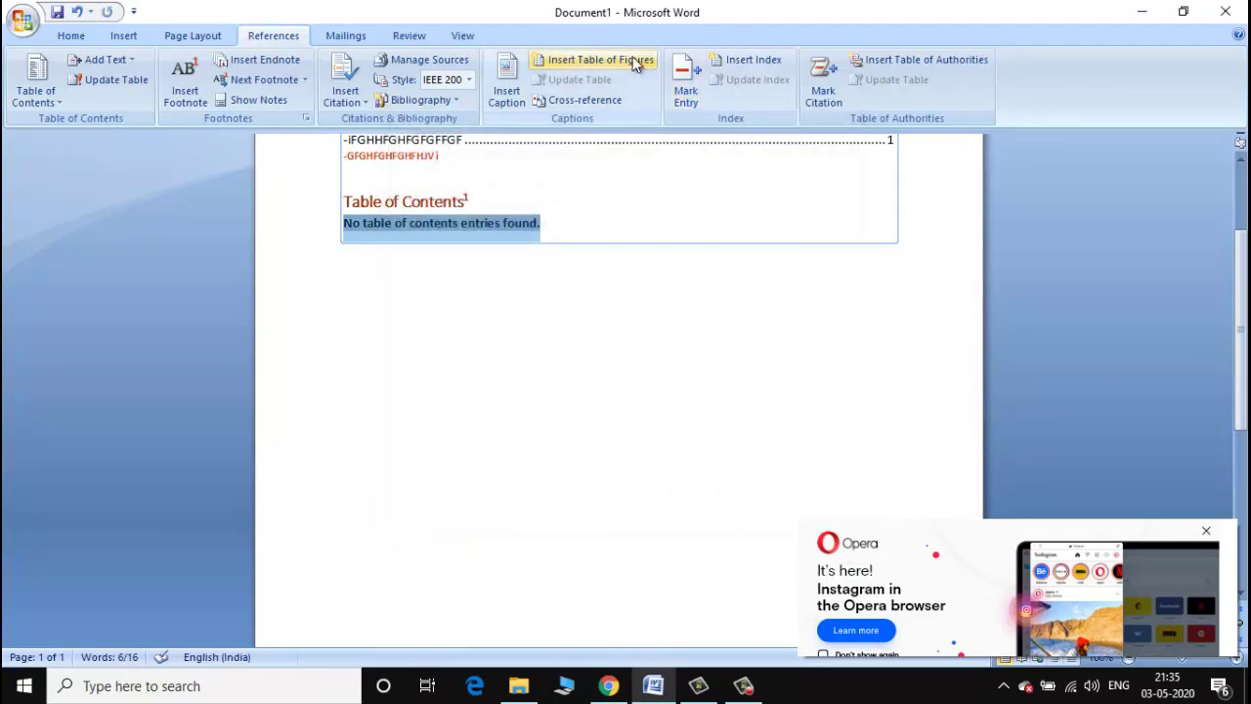
{"action": "left_click", "coordinate": [599, 101]}
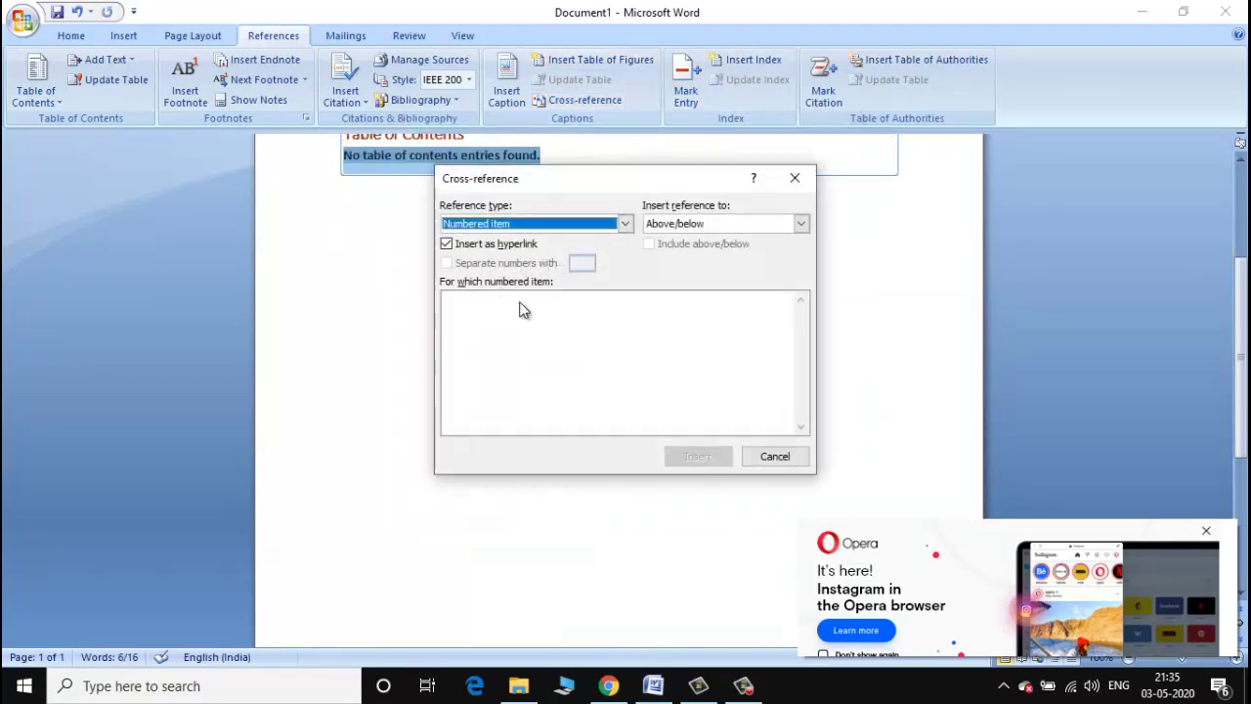
{"action": "left_click", "coordinate": [447, 245]}
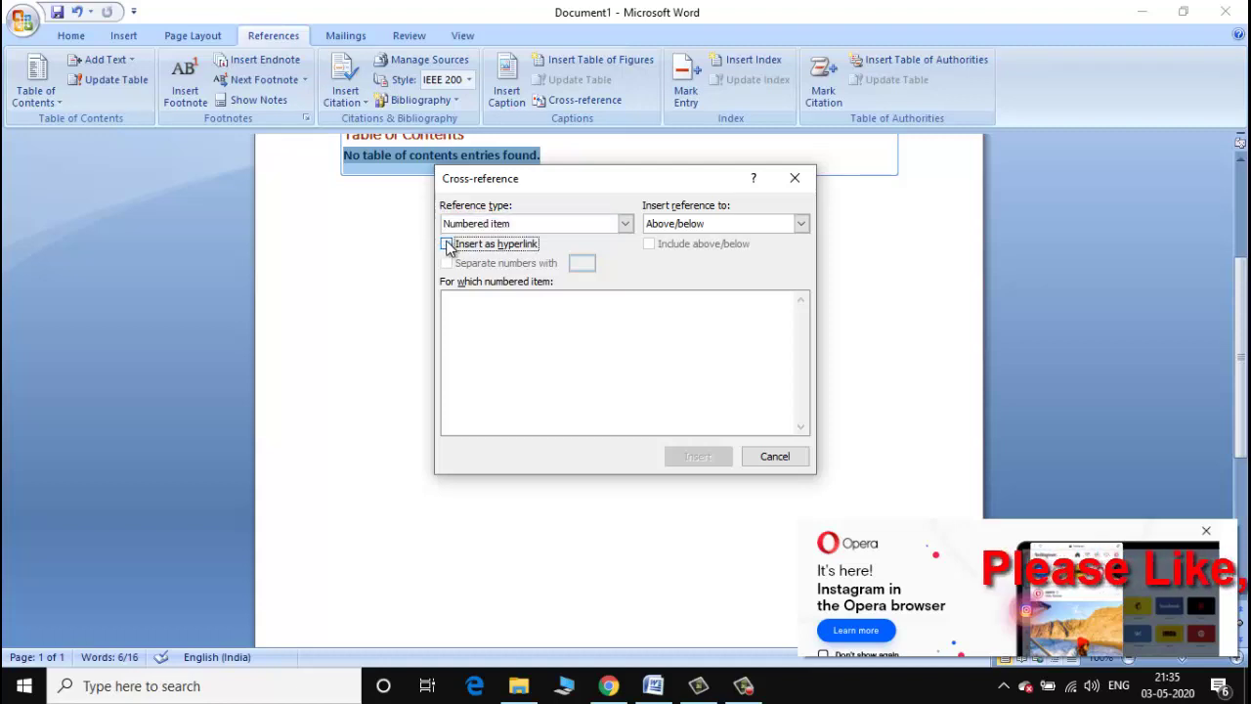
{"action": "left_click", "coordinate": [447, 244]}
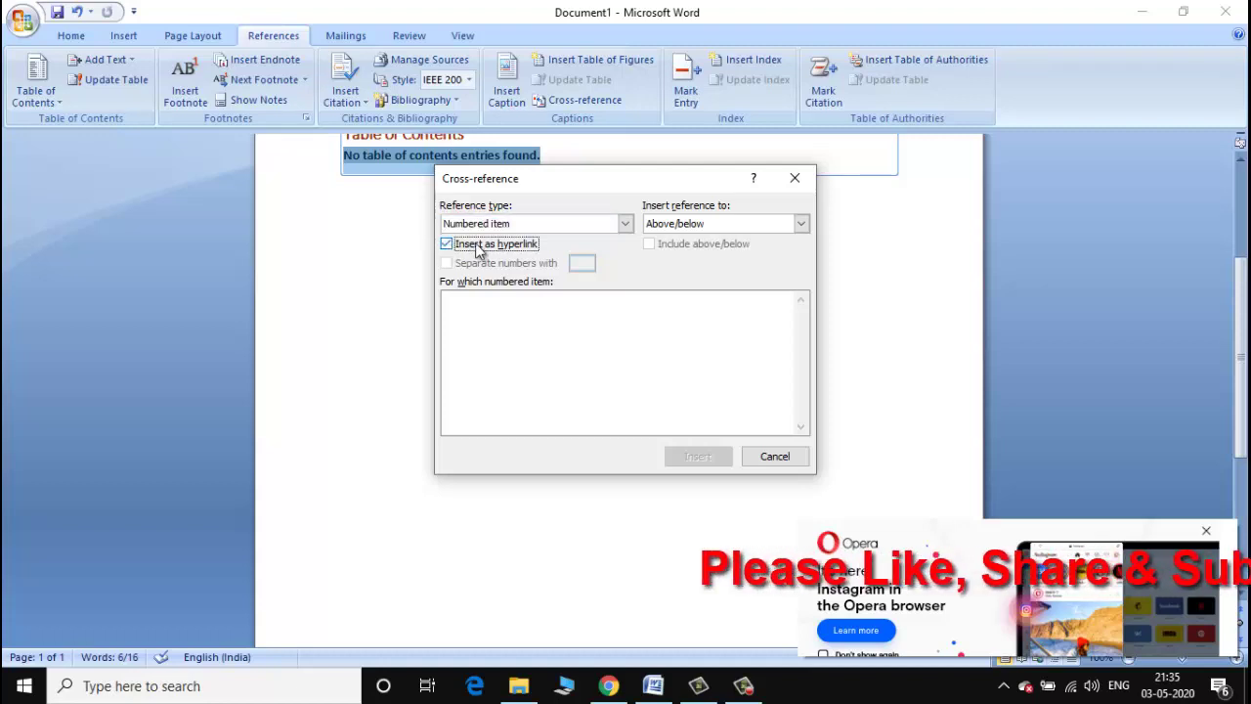
{"action": "left_click", "coordinate": [626, 224]}
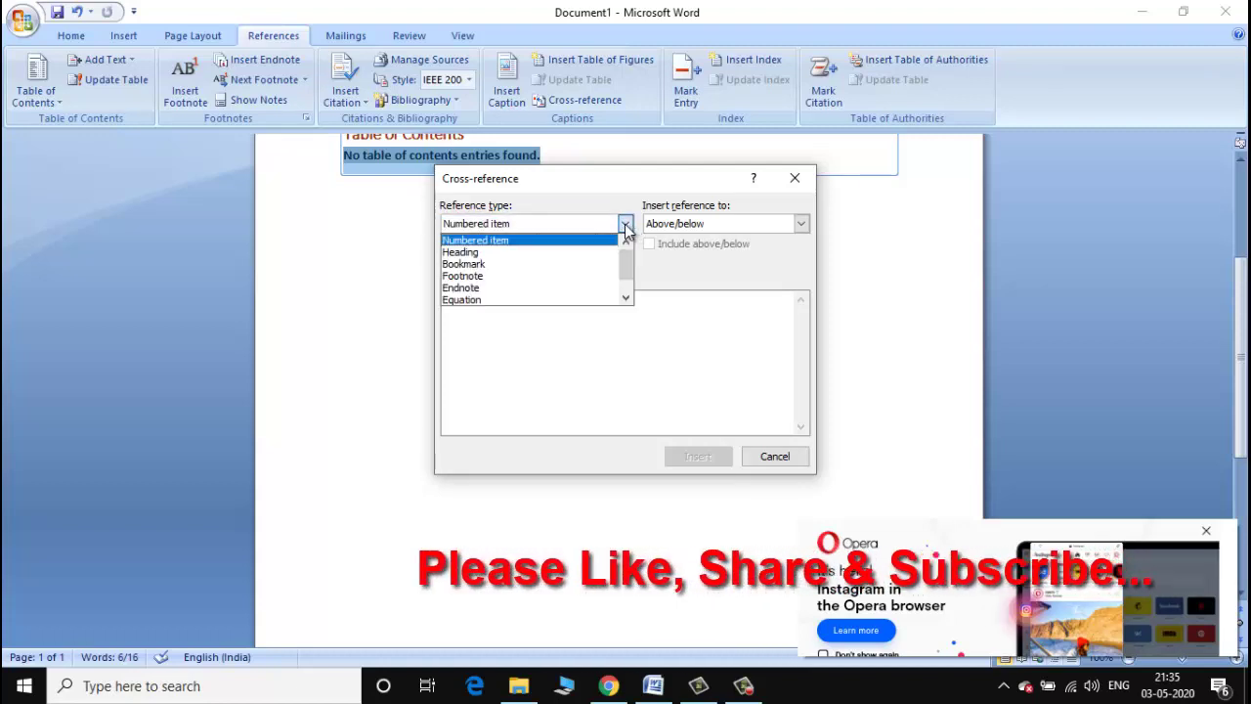
{"action": "left_click", "coordinate": [565, 265]}
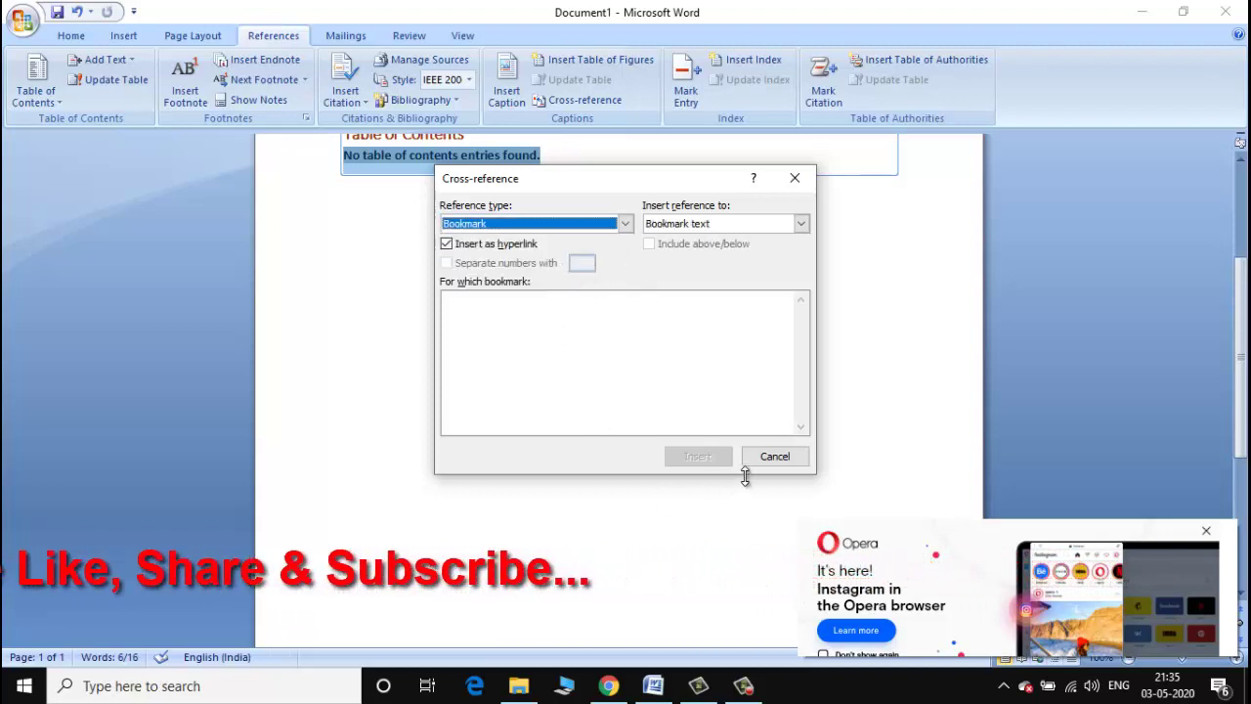
Choose Paragraph number without hyperlink, then close Cross-reference without inserting anything.
{"action": "left_click", "coordinate": [801, 224]}
{"action": "left_click", "coordinate": [714, 270]}
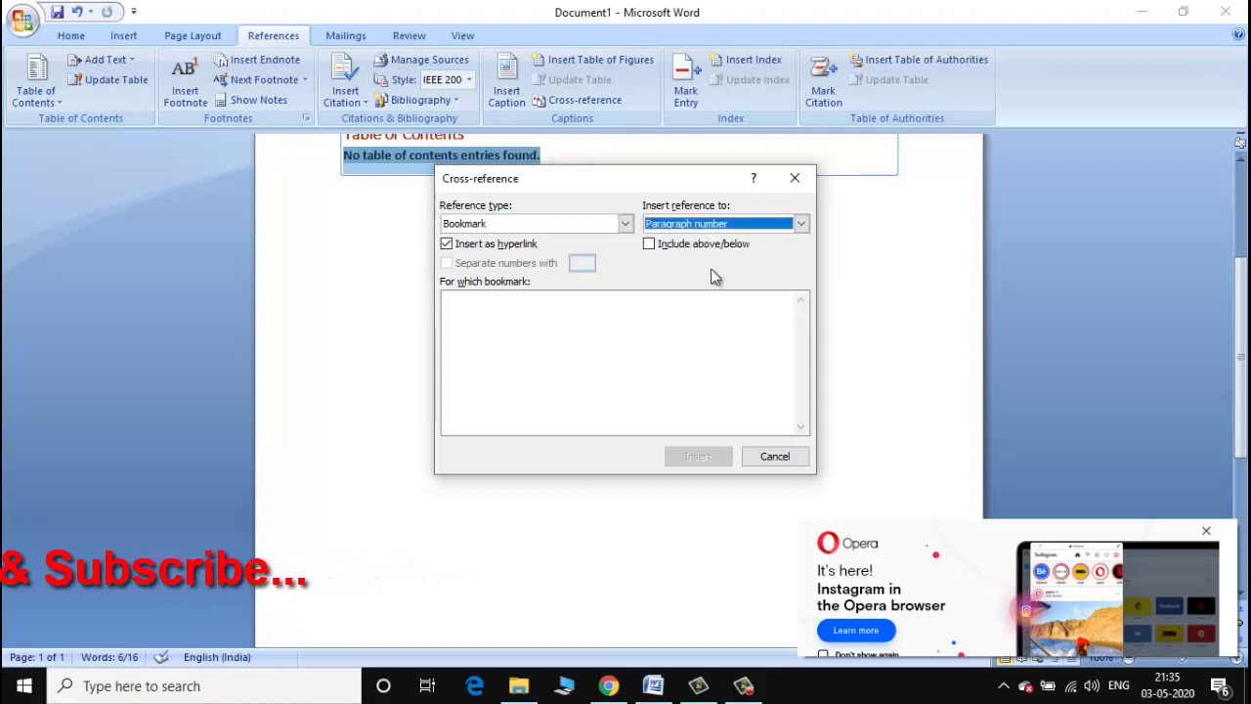
{"action": "left_click", "coordinate": [446, 244]}
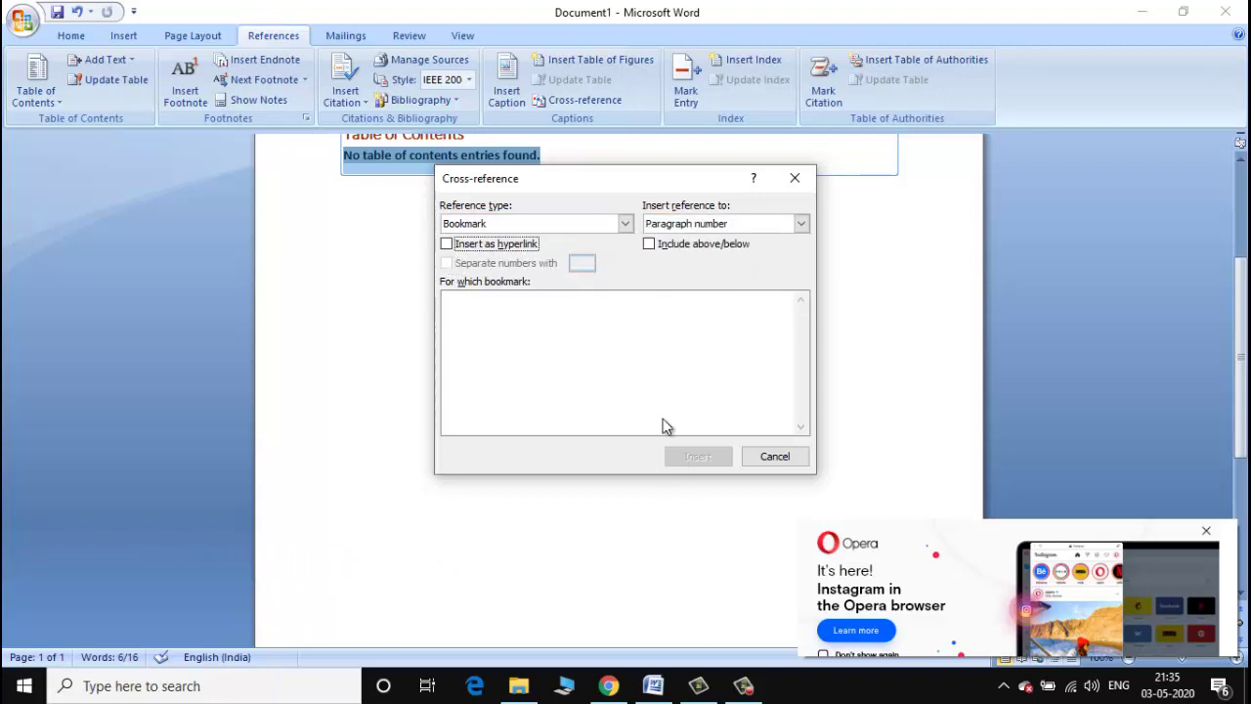
{"action": "left_click", "coordinate": [566, 338]}
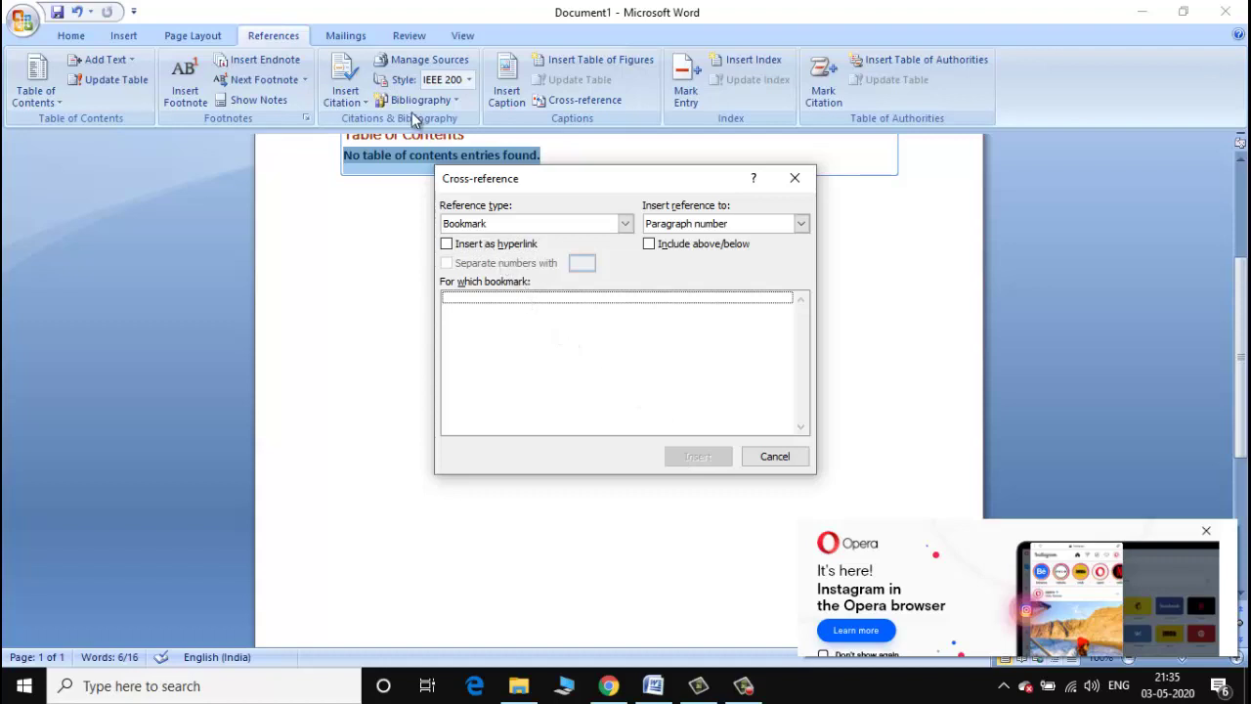
{"action": "scroll", "coordinate": [1176, 423], "scroll_direction": "up", "scroll_amount": 4}
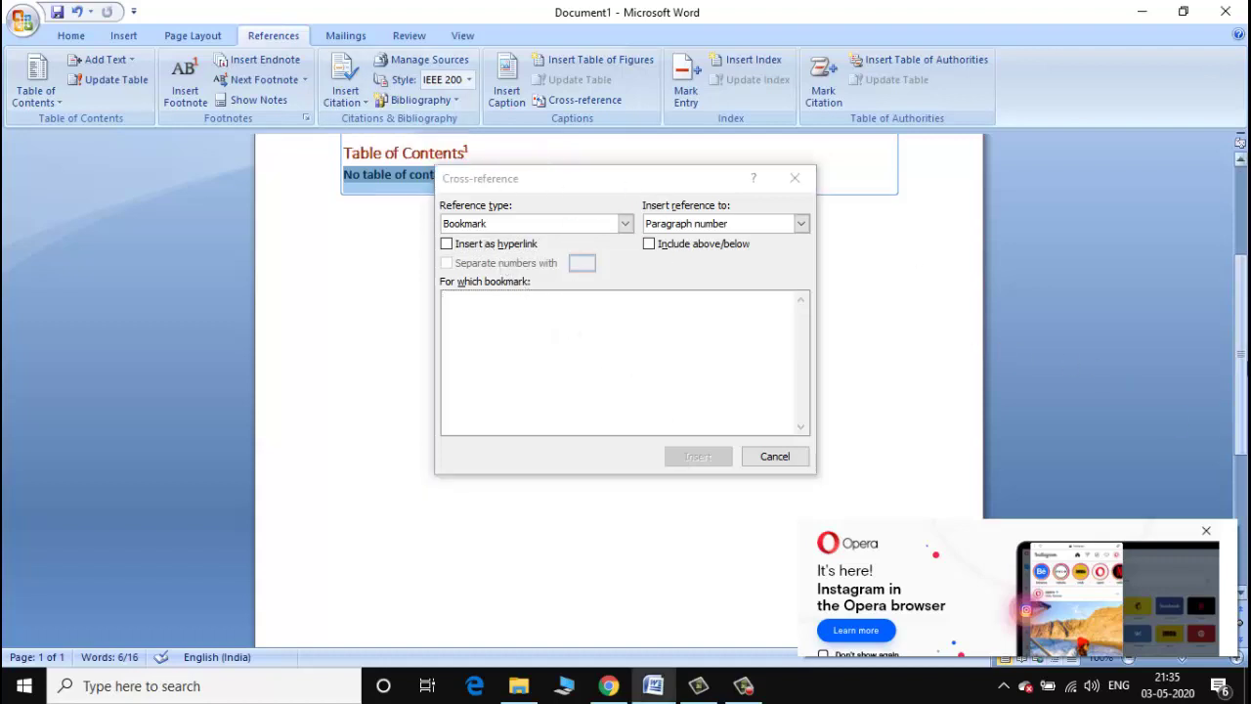
{"action": "left_click", "coordinate": [802, 173]}
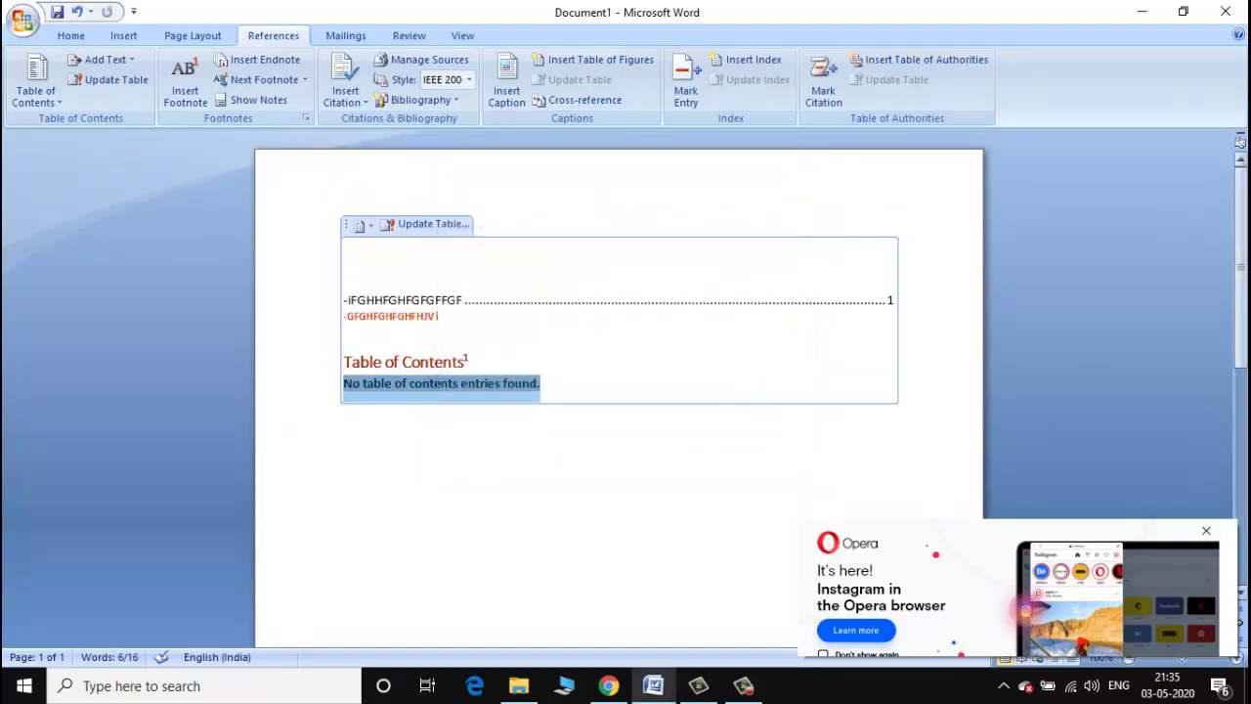
{"action": "scroll", "coordinate": [438, 234], "scroll_direction": "down", "scroll_amount": 5}
{"action": "scroll", "coordinate": [430, 215], "scroll_direction": "up", "scroll_amount": 5}
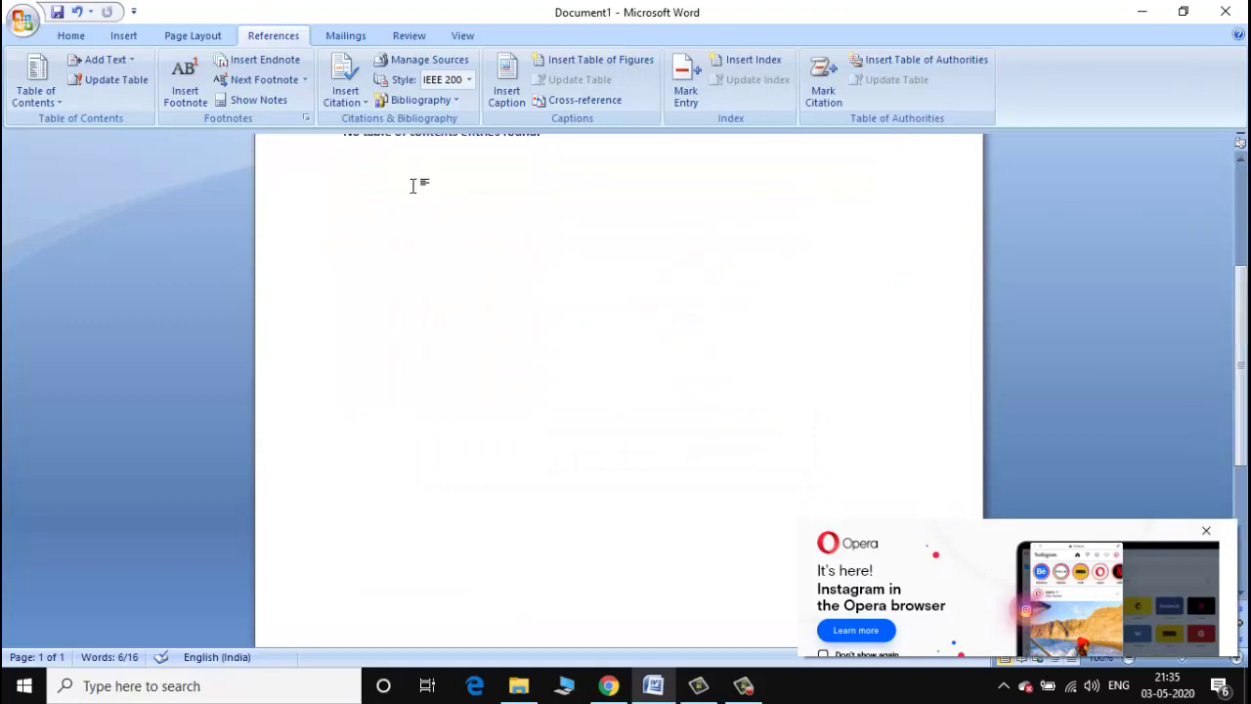
Type the heading RAM IS GOOD BOY on the empty line and select it.
{"action": "left_click", "coordinate": [411, 210]}
{"action": "type", "text": "RAM"}
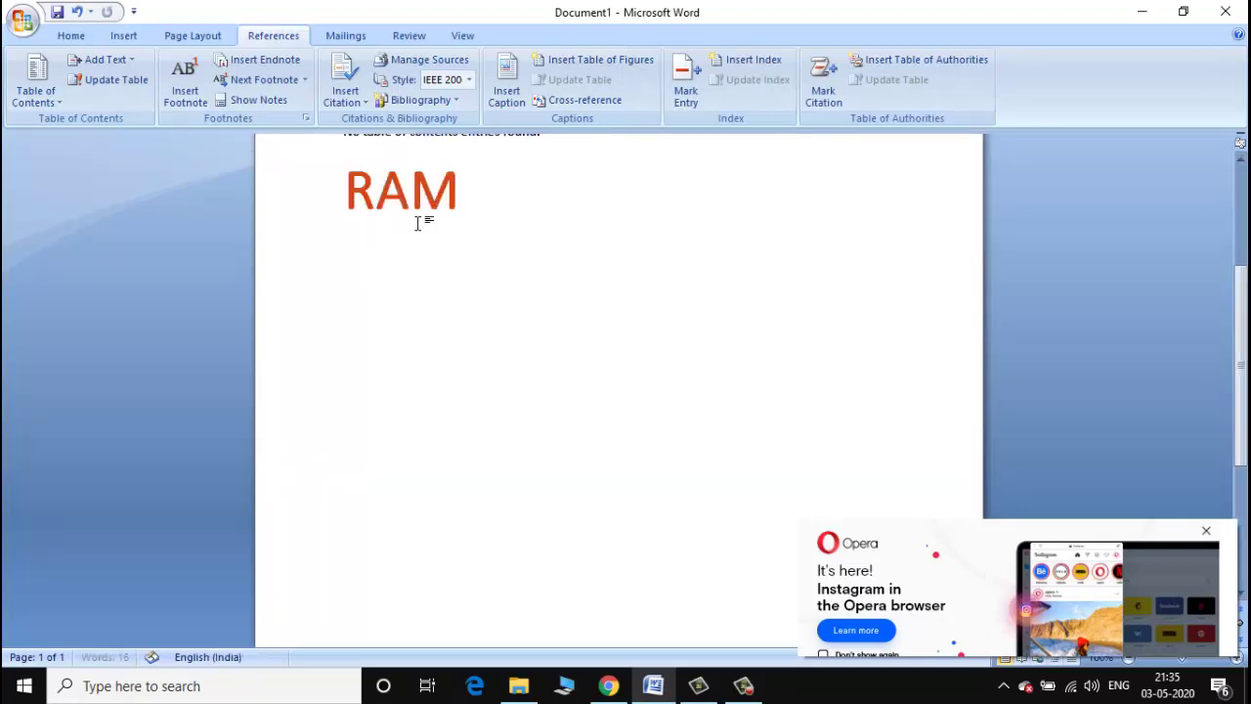
{"action": "type", "text": " IS G"}
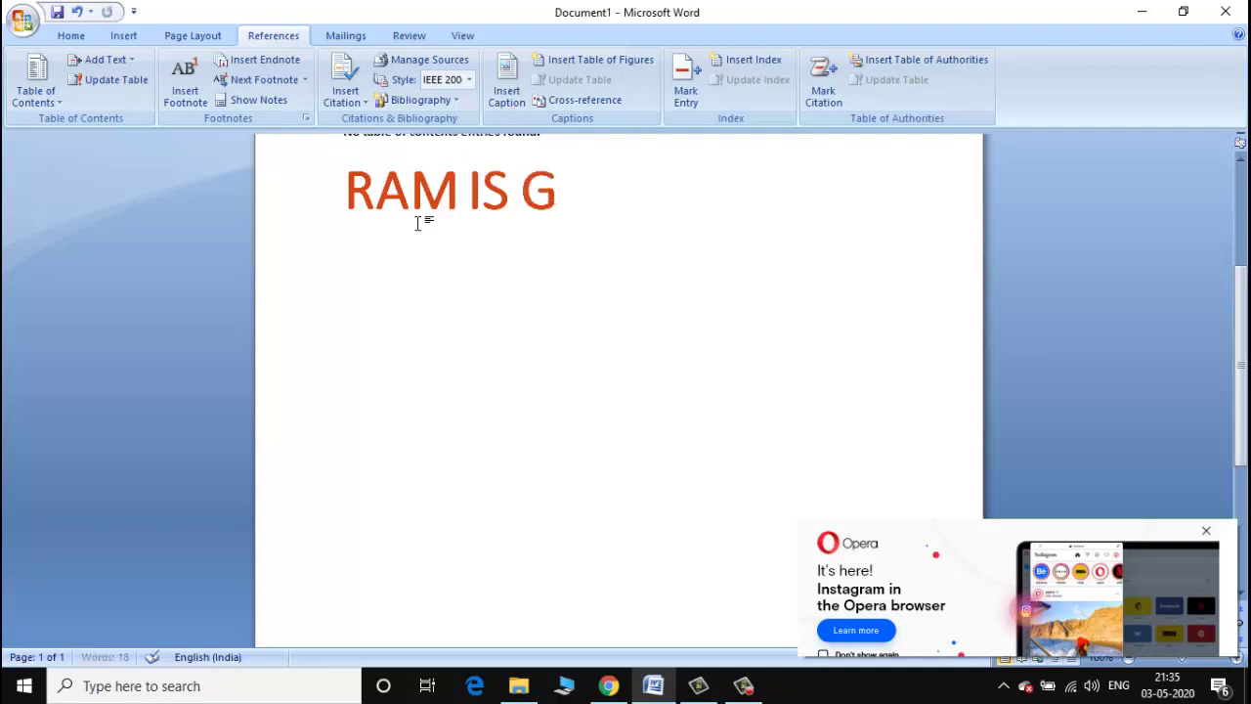
{"action": "type", "text": "OOD BOY"}
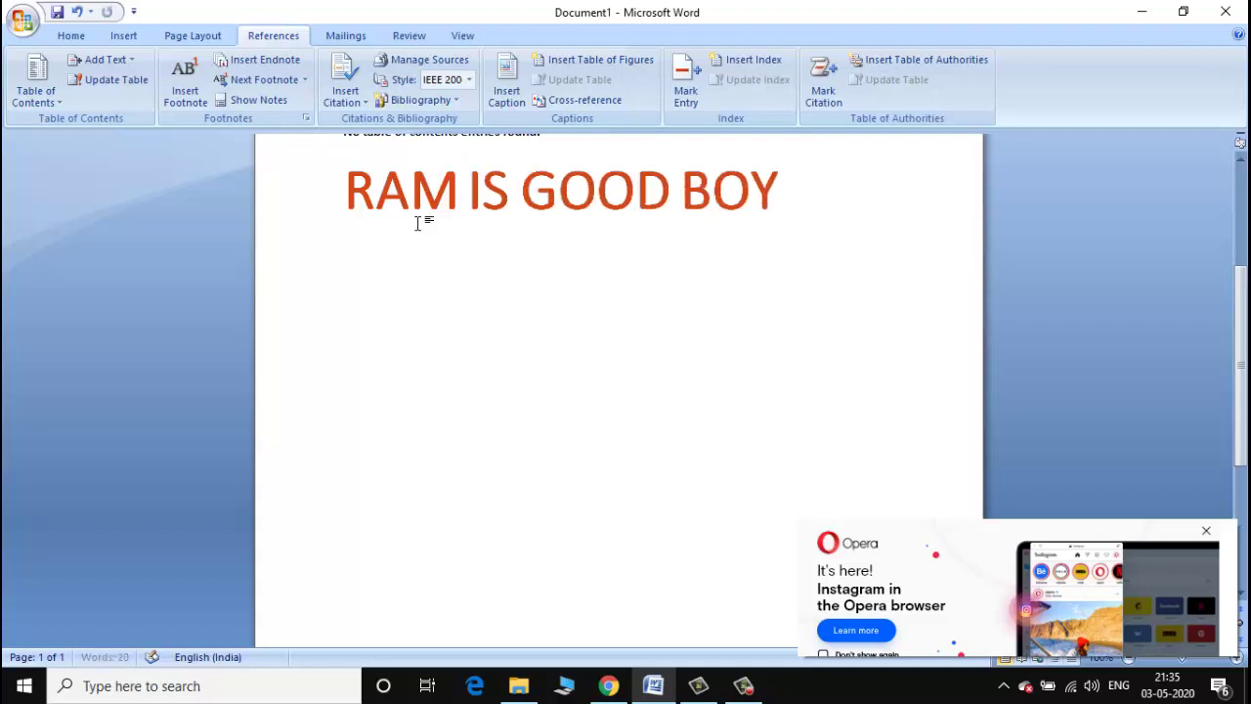
{"action": "left_click_drag", "start_coordinate": [796, 184], "coordinate": [385, 138]}
Try Cross-reference with Endnote and above/below, then Insert Caption, closing both without inserting.
{"action": "left_click", "coordinate": [579, 101]}
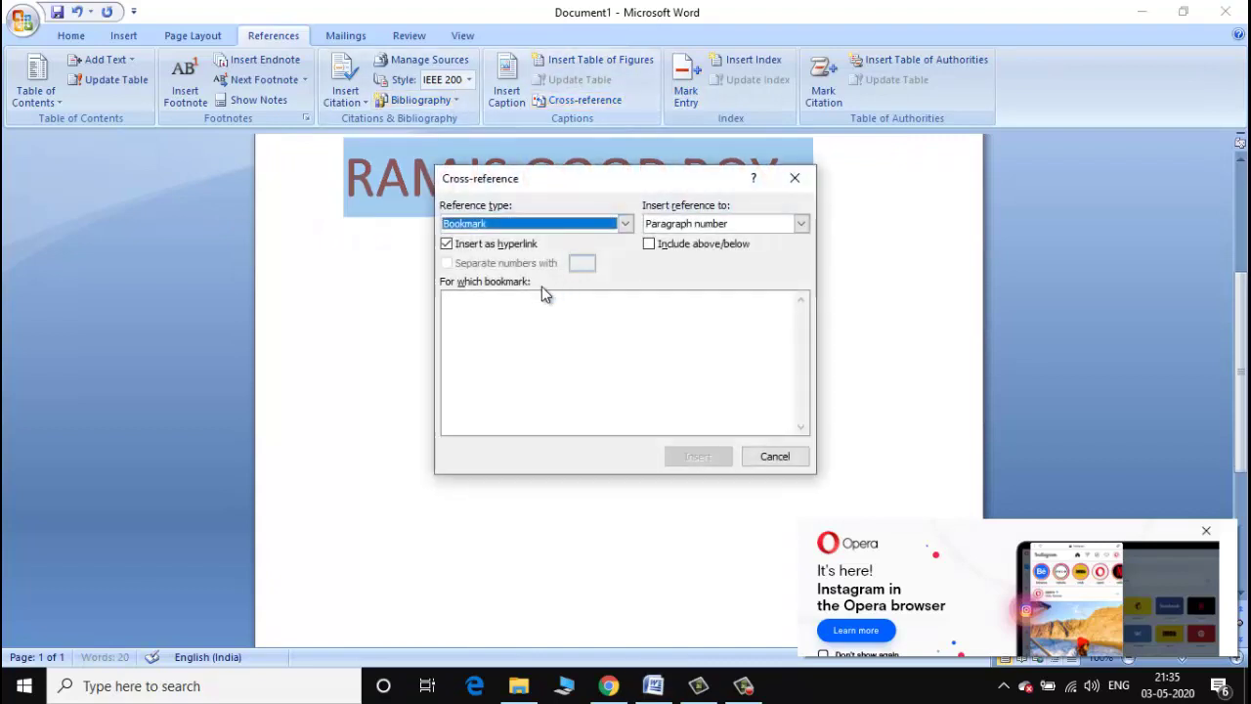
{"action": "left_click", "coordinate": [451, 249]}
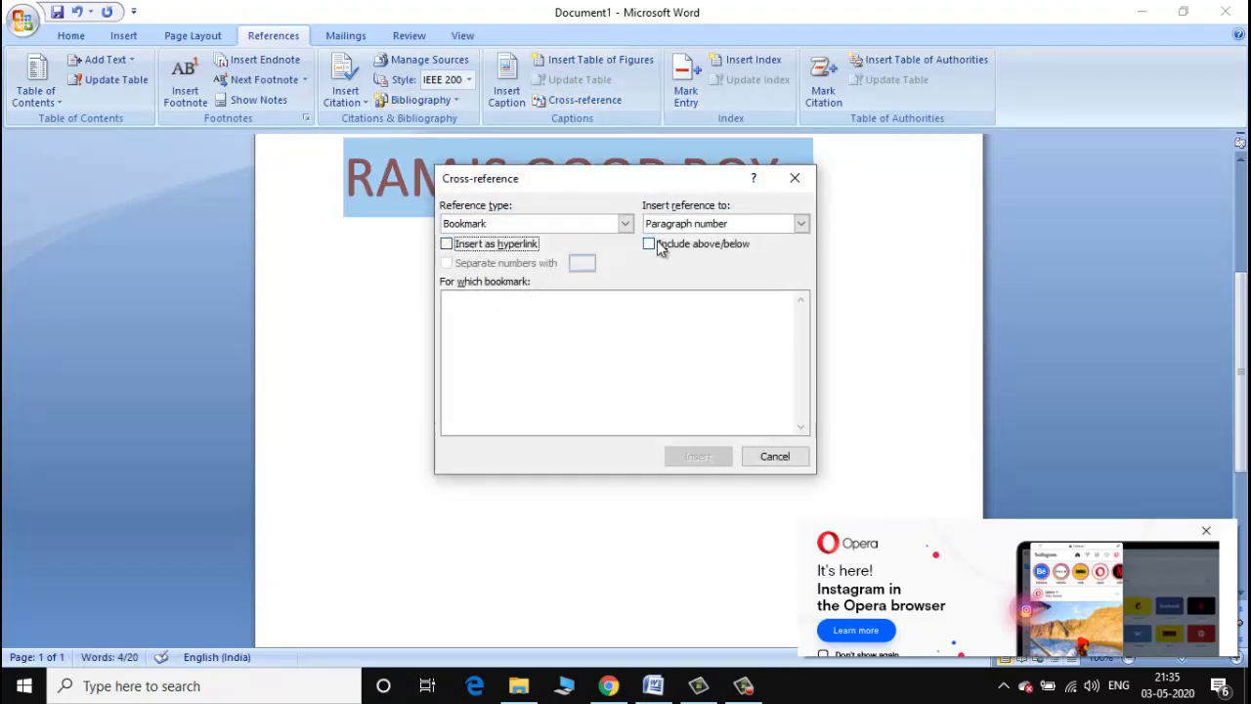
{"action": "left_click", "coordinate": [653, 247]}
{"action": "left_click", "coordinate": [553, 224]}
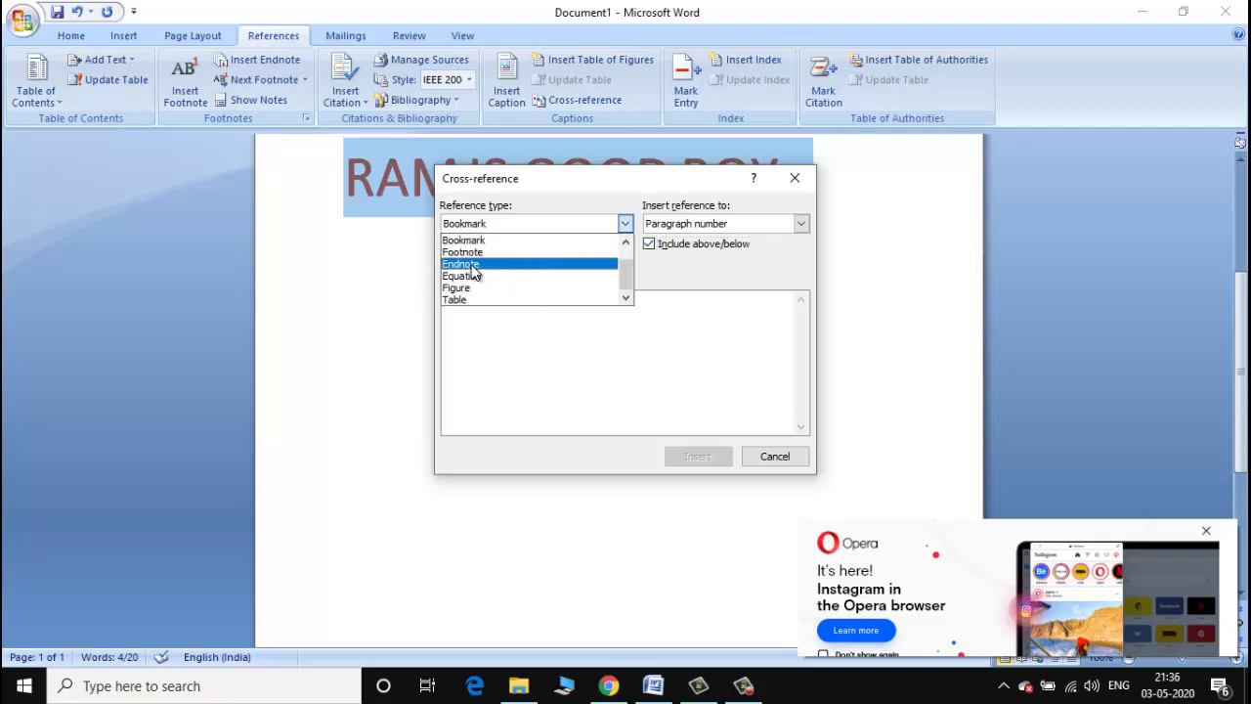
{"action": "left_click", "coordinate": [479, 262]}
{"action": "left_click", "coordinate": [463, 253]}
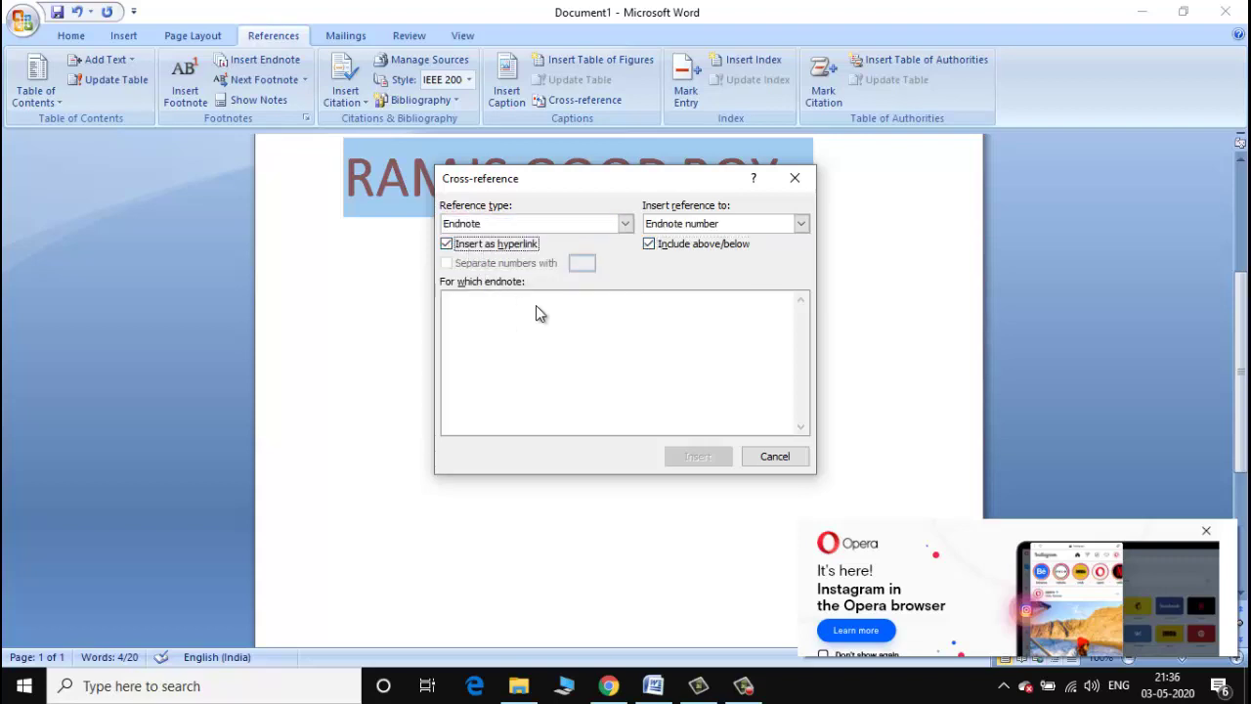
{"action": "left_click", "coordinate": [776, 457]}
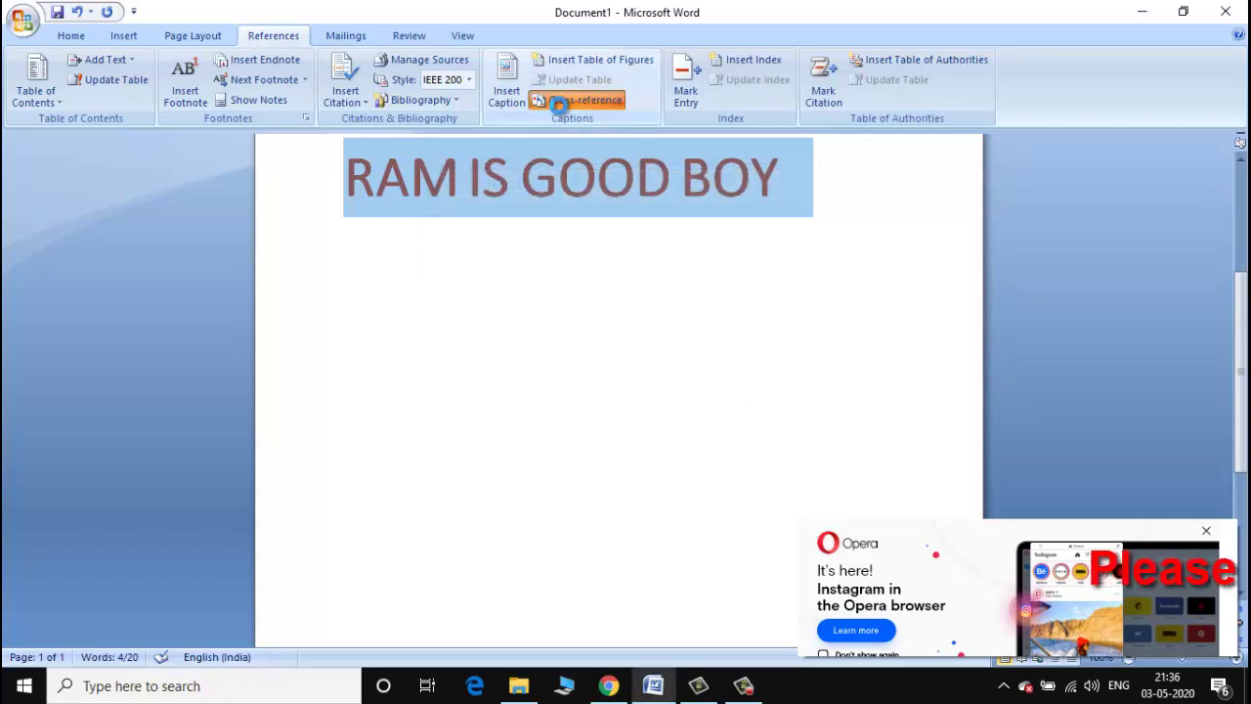
{"action": "left_click", "coordinate": [561, 101]}
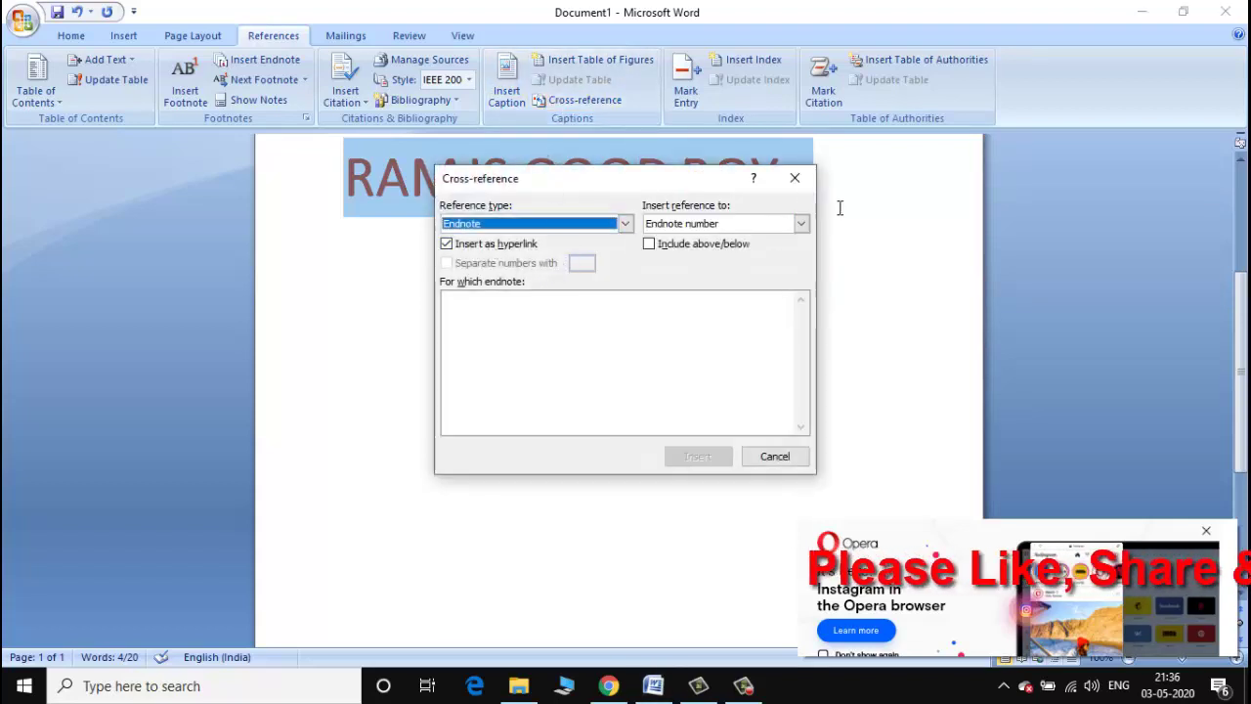
{"action": "left_click", "coordinate": [794, 178]}
{"action": "left_click", "coordinate": [514, 86]}
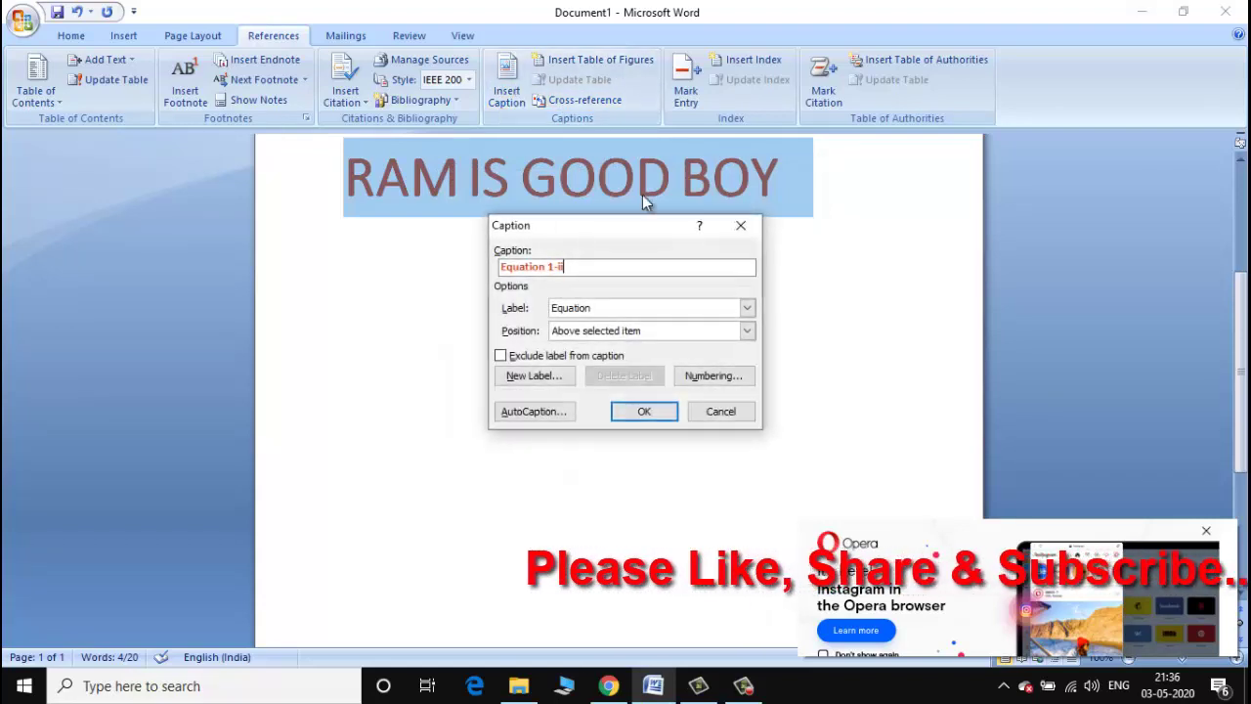
{"action": "left_click", "coordinate": [743, 226]}
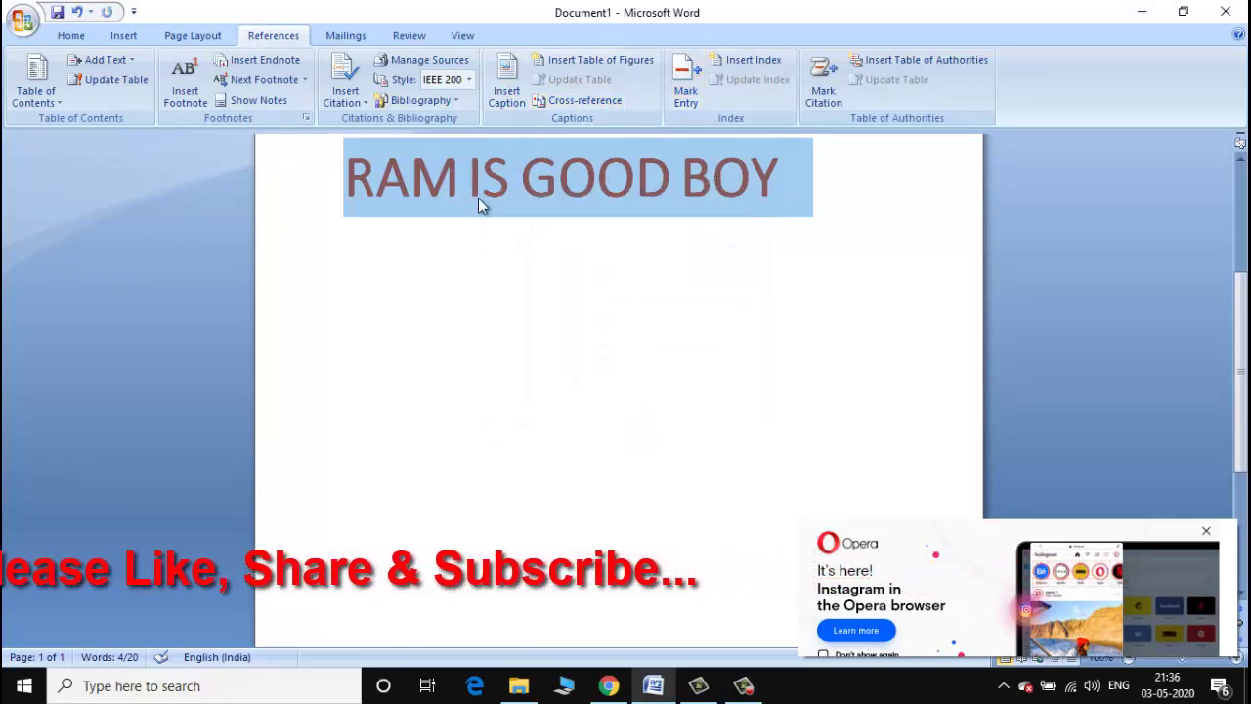
Mark RAM IS GOOD BOY as a bold current-page index entry after a failed Page range attempt.
{"action": "left_click", "coordinate": [675, 101]}
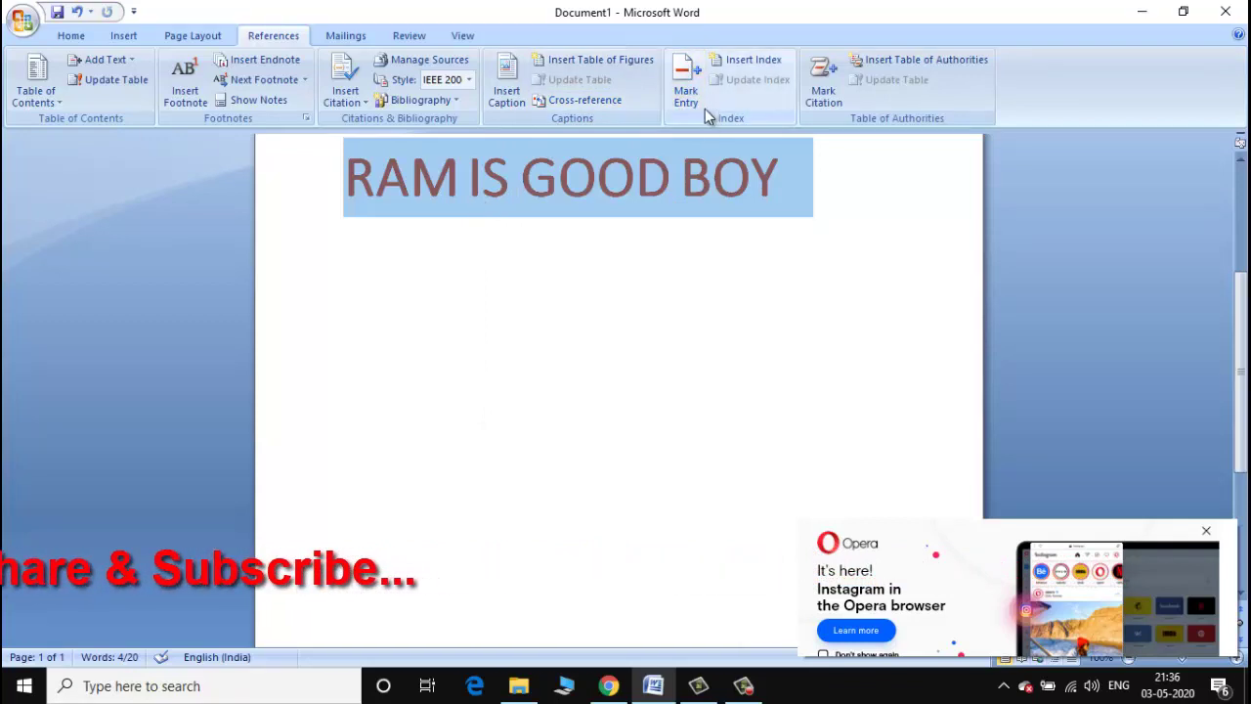
{"action": "left_click", "coordinate": [692, 86]}
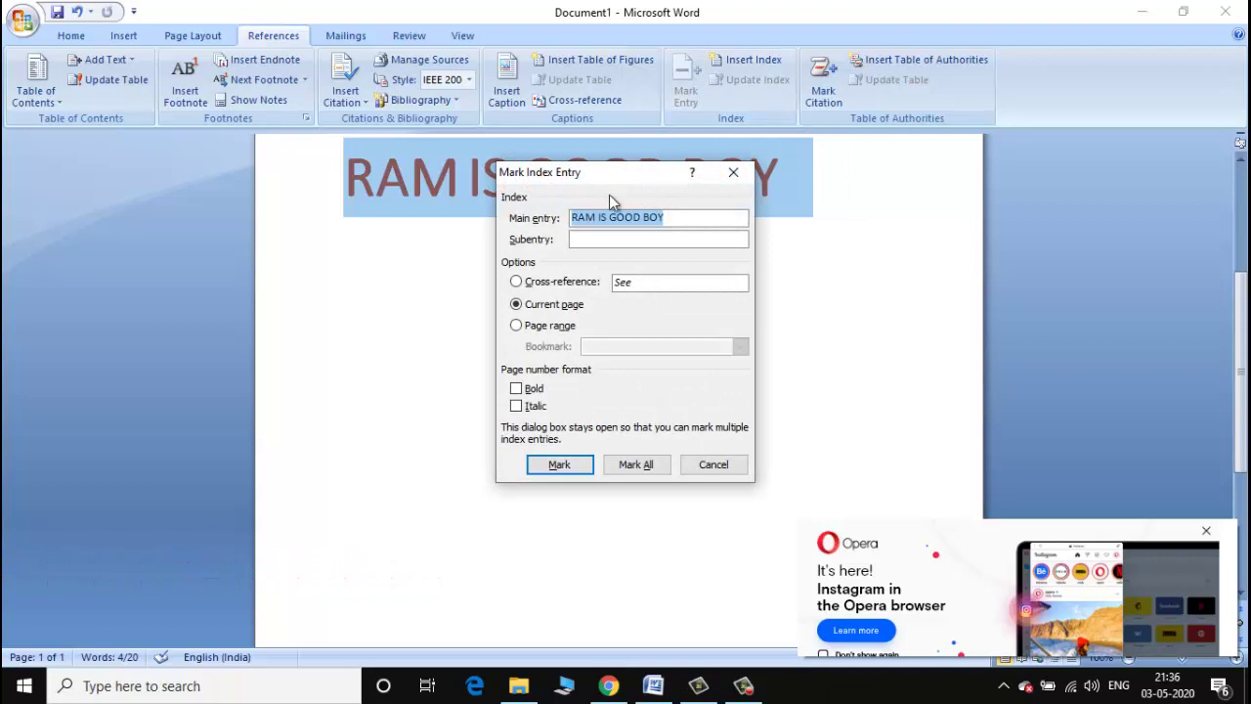
{"action": "left_click_drag", "start_coordinate": [609, 195], "coordinate": [510, 290]}
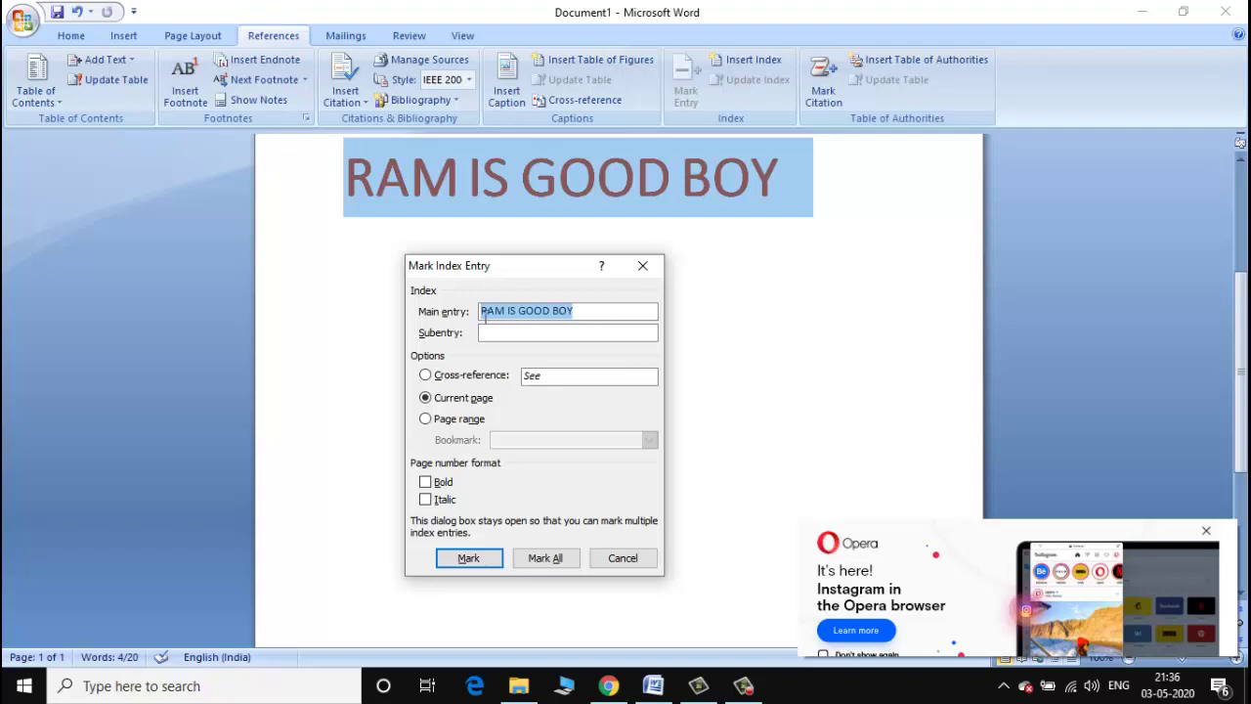
{"action": "left_click", "coordinate": [495, 335]}
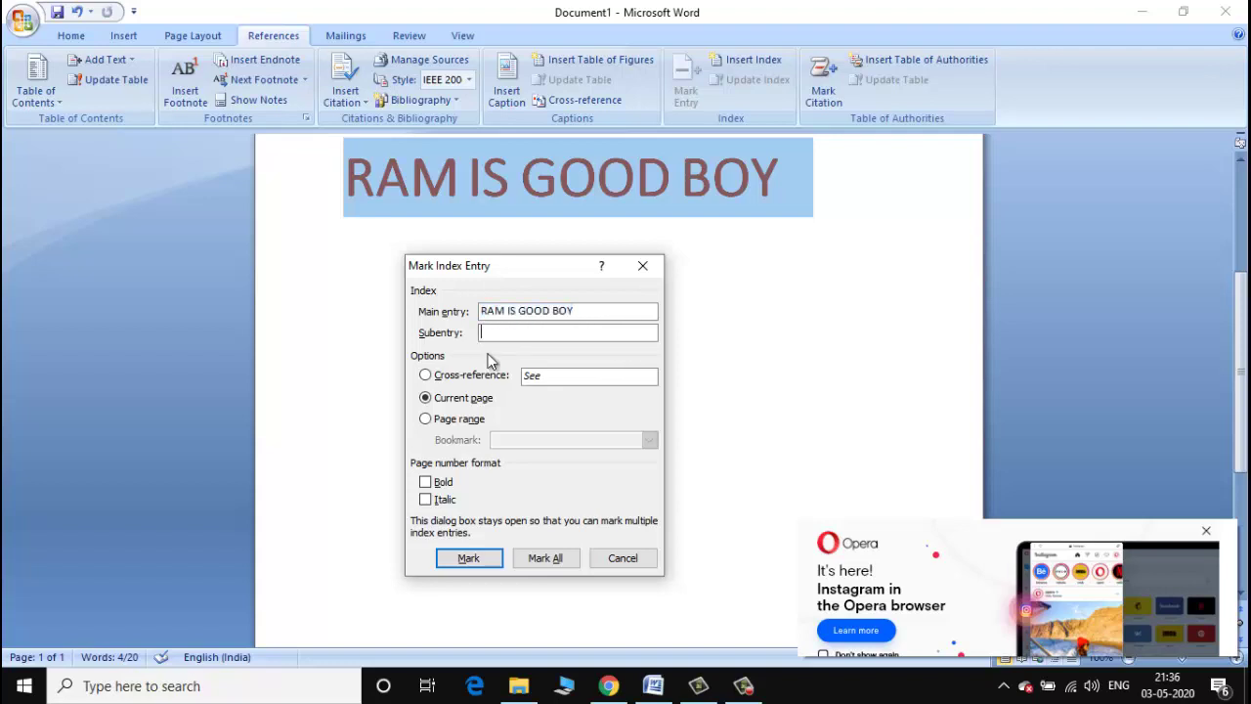
{"action": "left_click", "coordinate": [440, 381]}
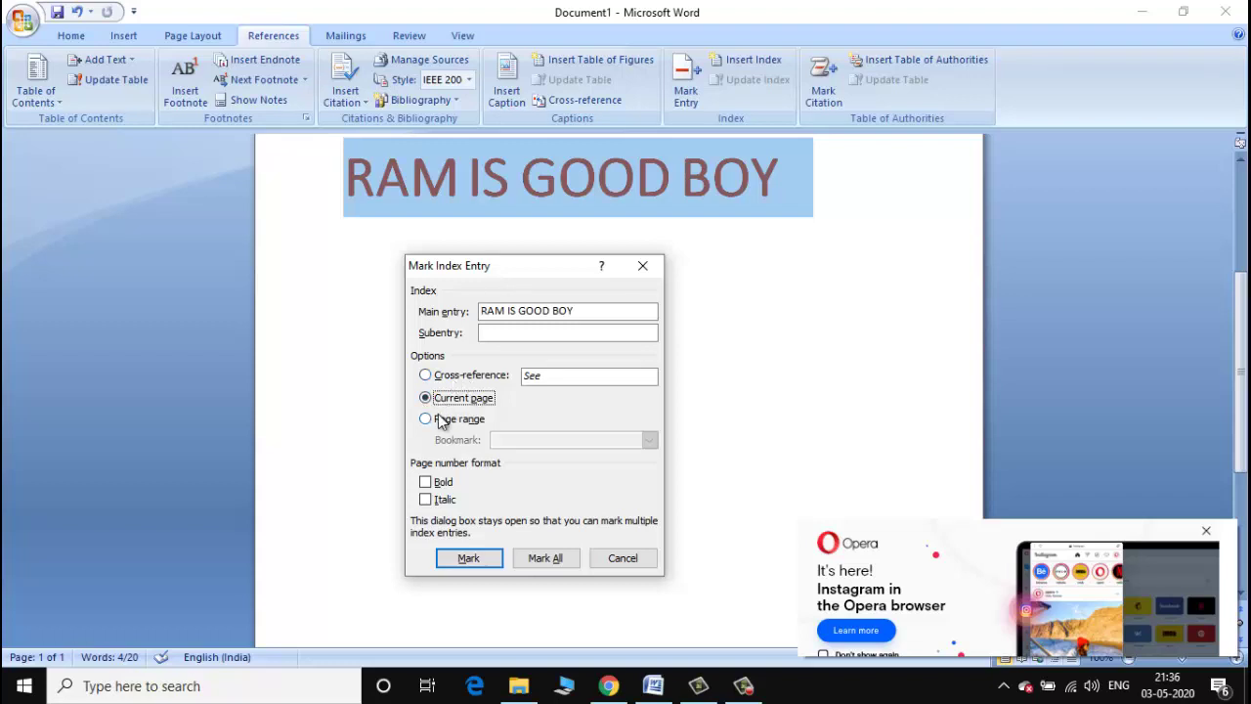
{"action": "left_click", "coordinate": [451, 420]}
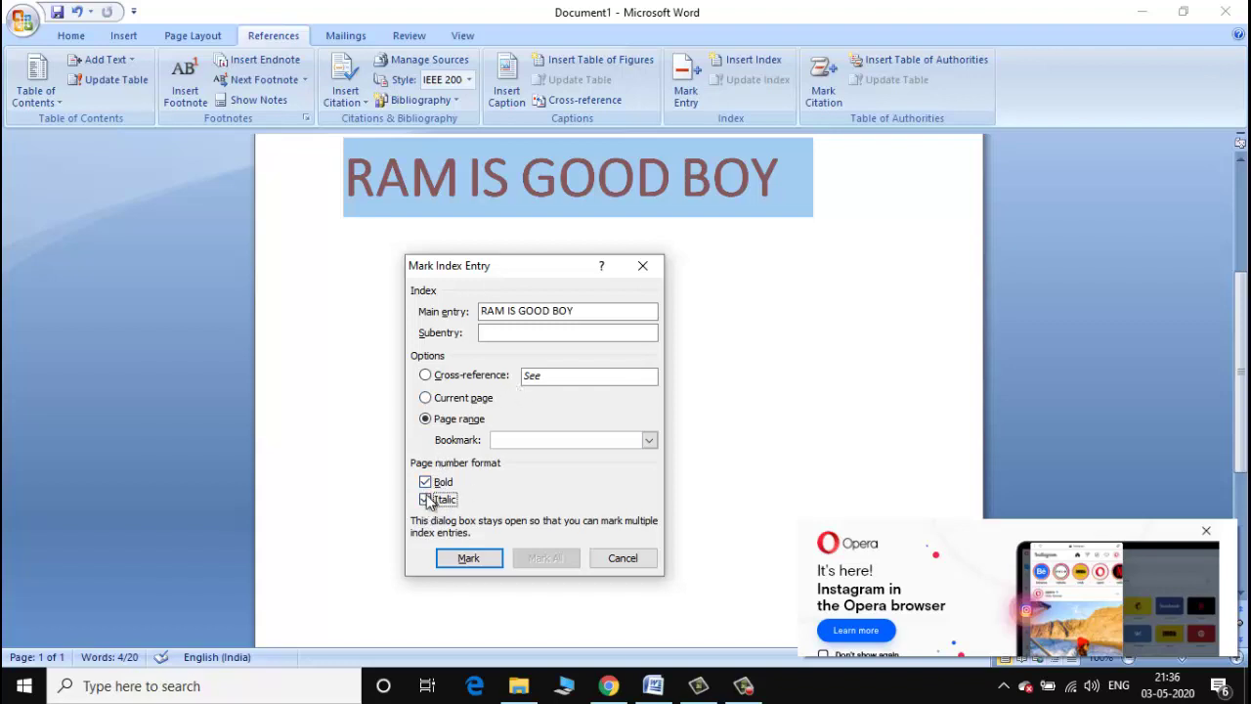
{"action": "left_click", "coordinate": [451, 557]}
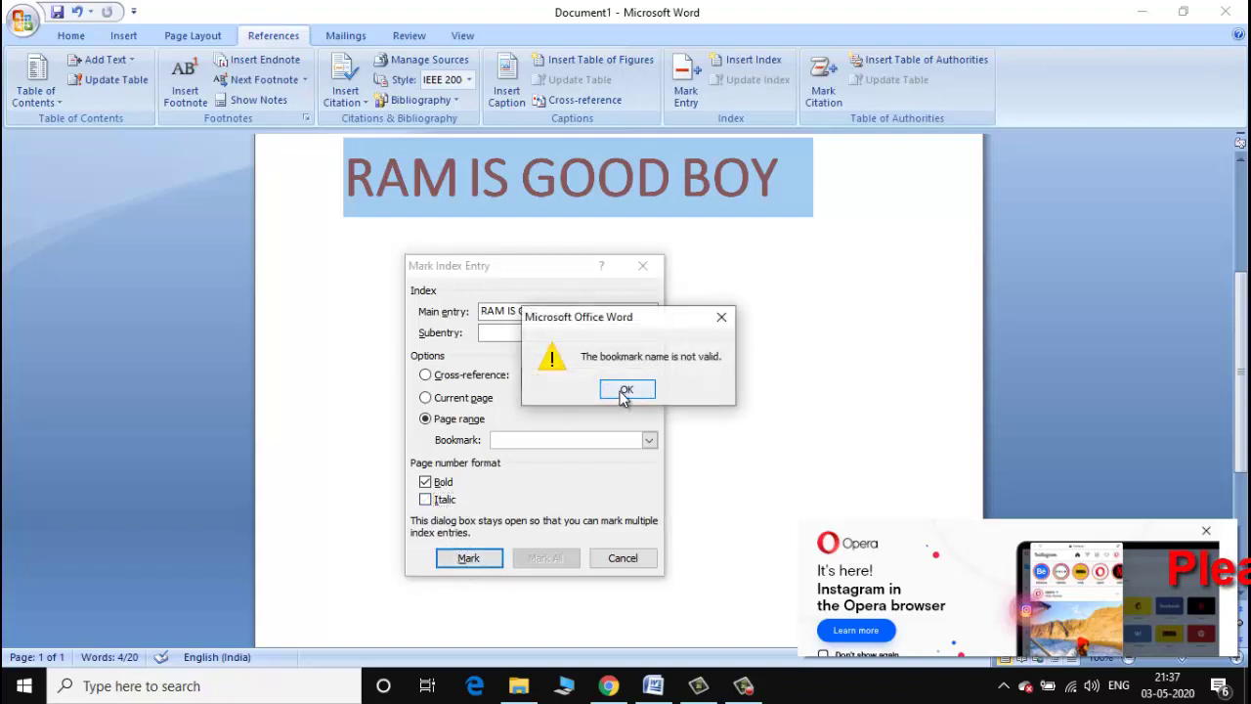
{"action": "left_click", "coordinate": [626, 390]}
{"action": "left_click", "coordinate": [427, 399]}
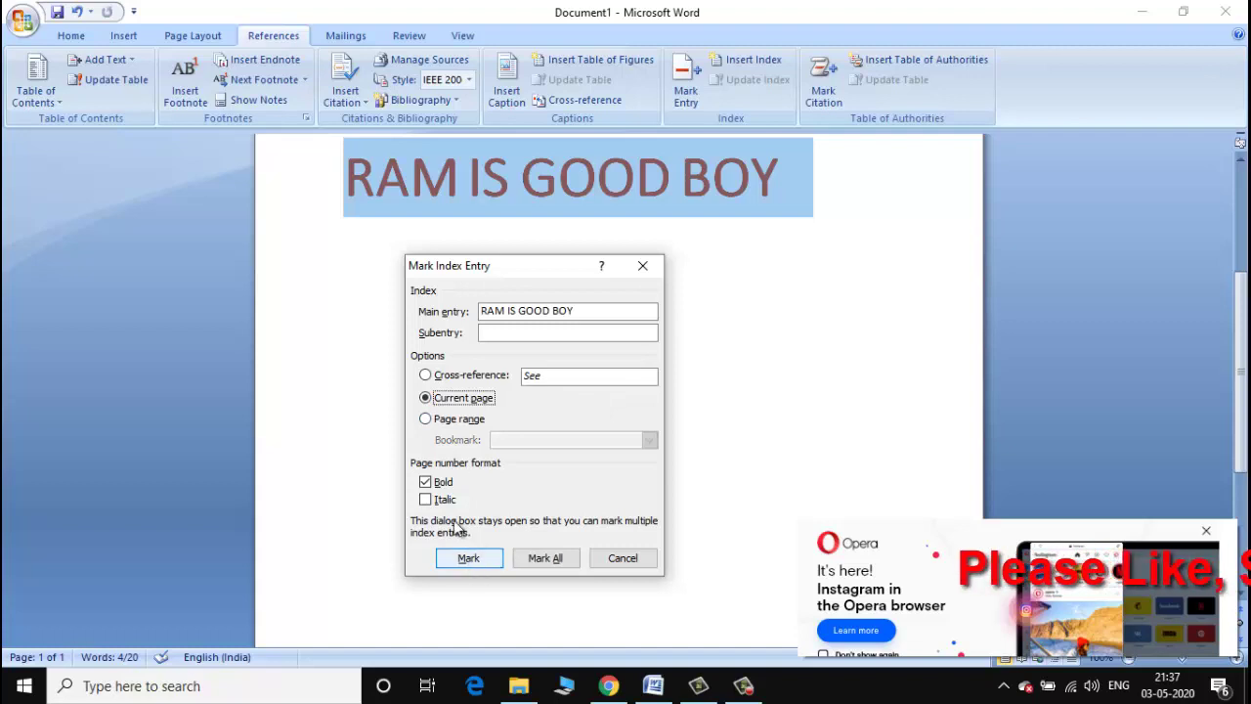
{"action": "left_click", "coordinate": [463, 557]}
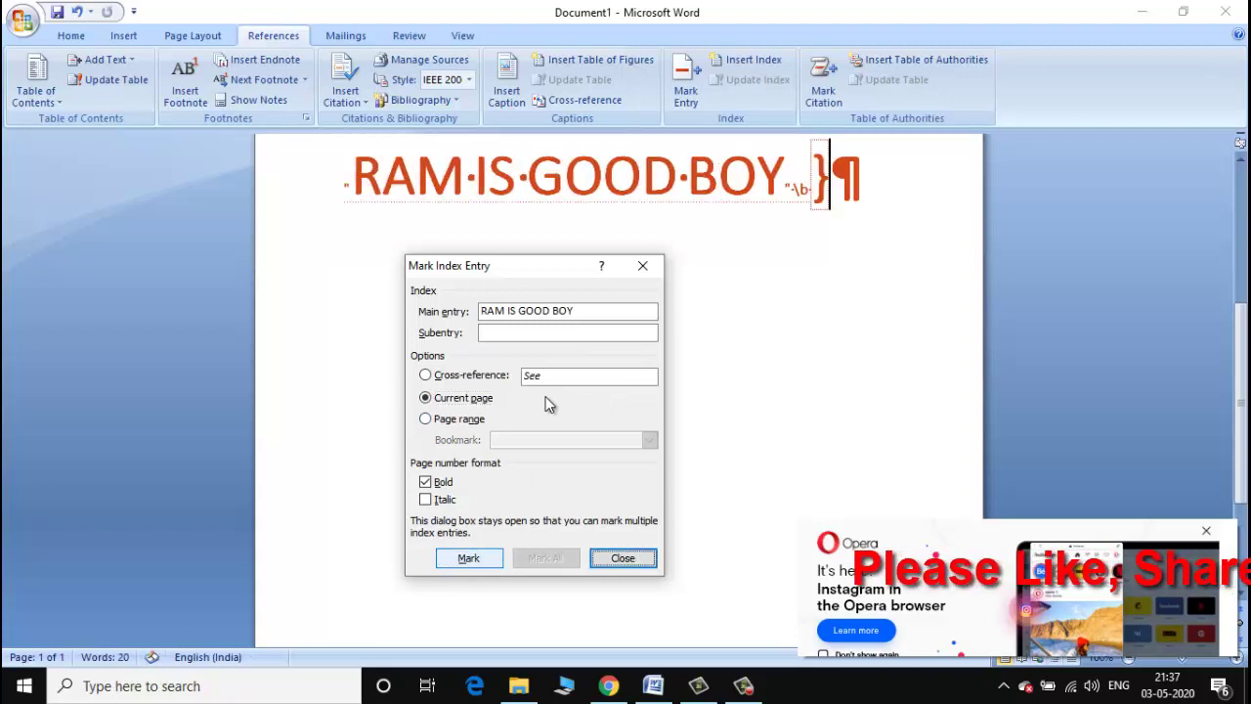
{"action": "left_click", "coordinate": [380, 186]}
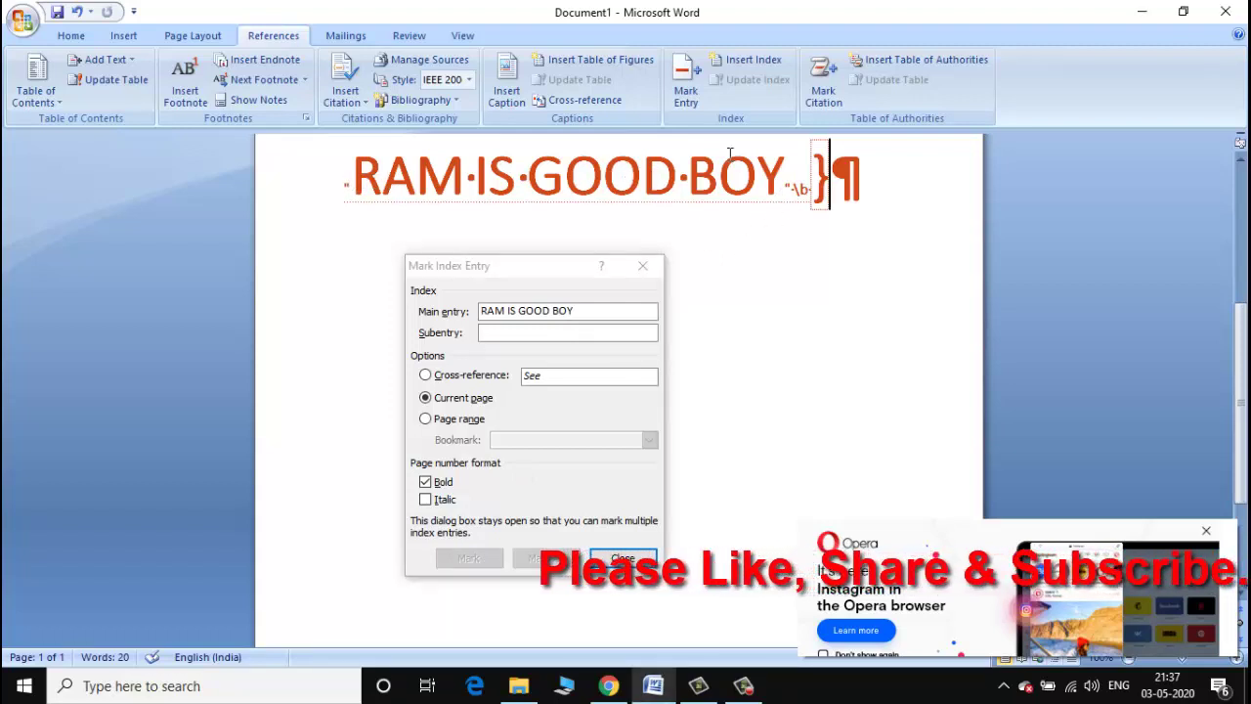
Tick right-aligned page numbers in Insert Index, then return to Mark Entry's main entry field.
{"action": "left_click", "coordinate": [740, 63]}
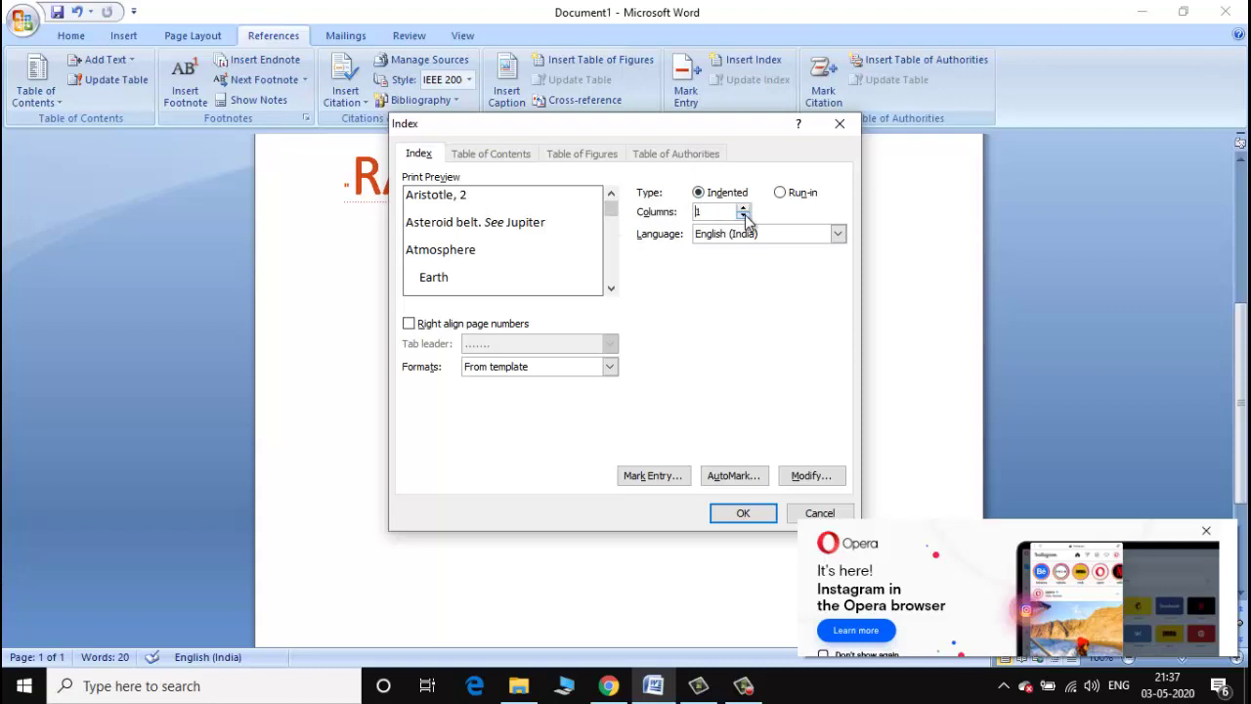
{"action": "left_click", "coordinate": [410, 324]}
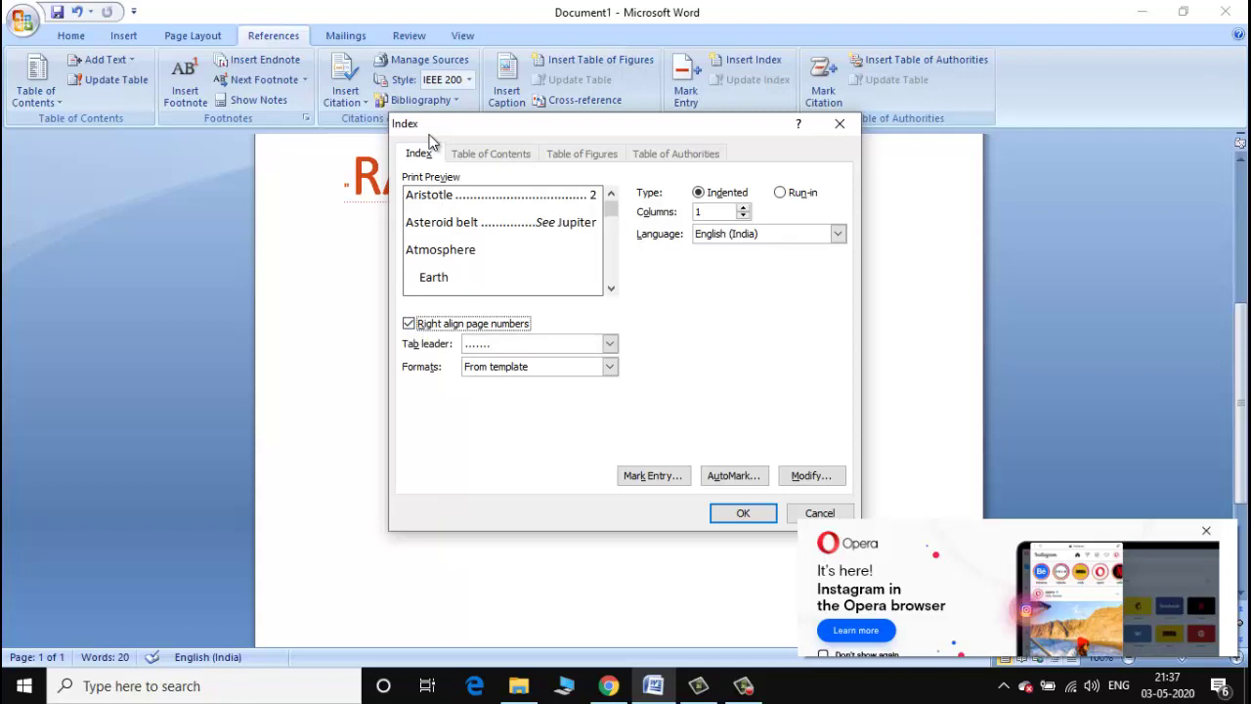
{"action": "left_click", "coordinate": [654, 476]}
{"action": "left_click", "coordinate": [497, 312]}
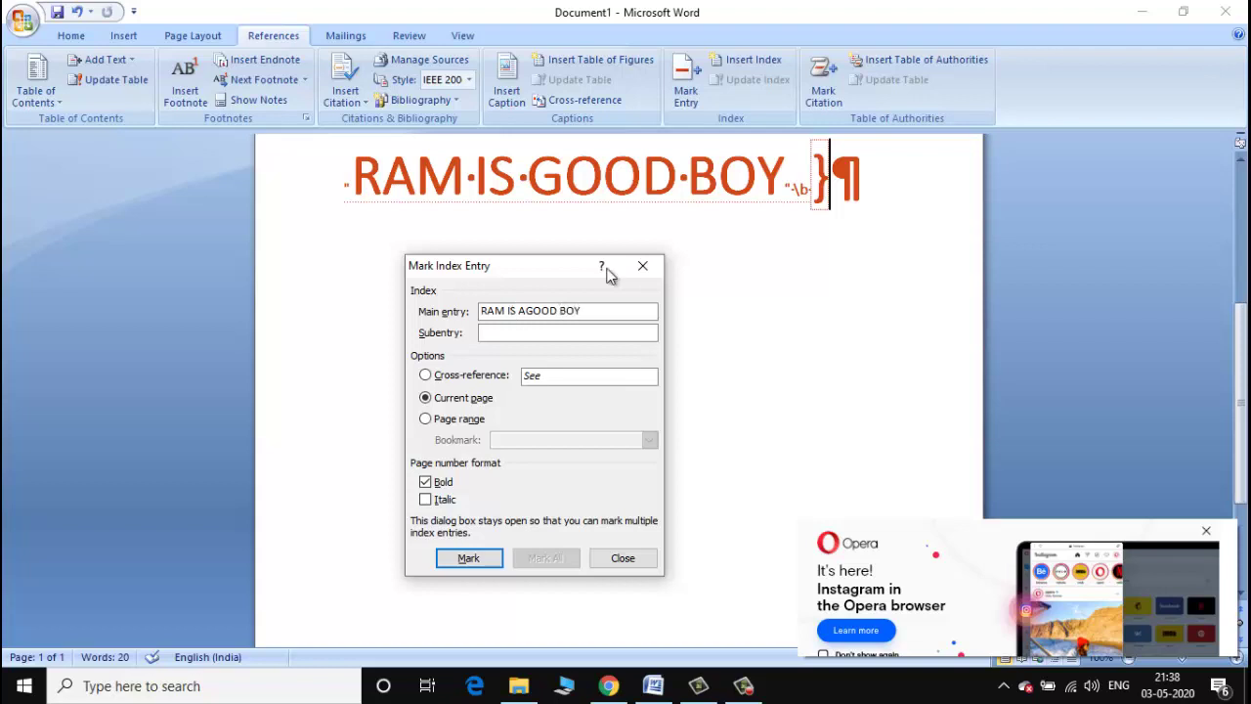
Mark the heading as an index entry again and place the cursor after its field.
{"action": "left_click", "coordinate": [484, 554]}
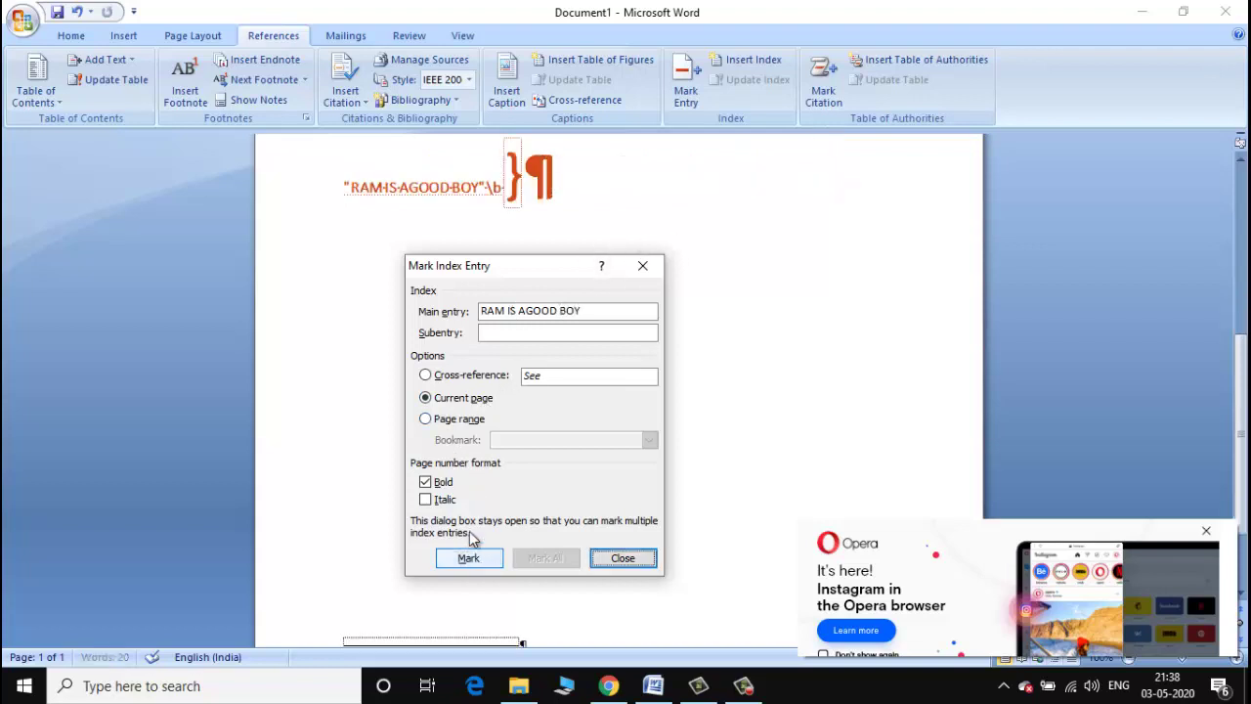
{"action": "left_click", "coordinate": [508, 187]}
{"action": "left_click_drag", "start_coordinate": [553, 191], "coordinate": [555, 158]}
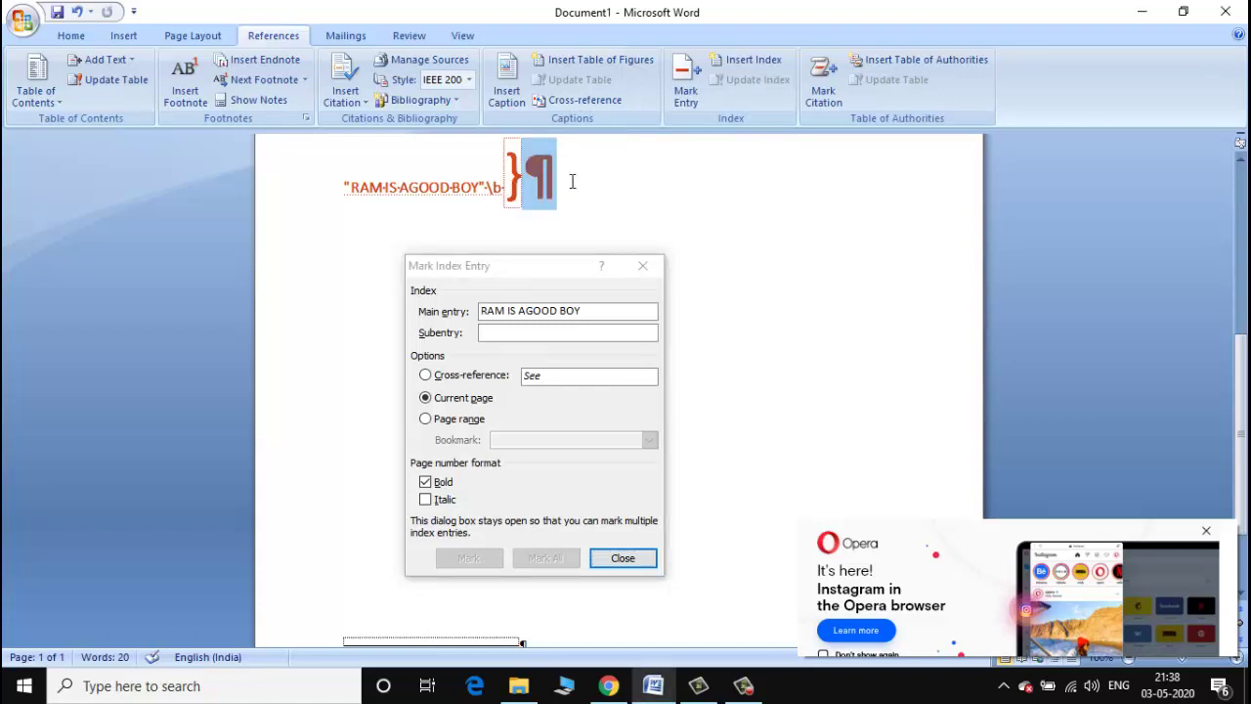
{"action": "left_click", "coordinate": [573, 181]}
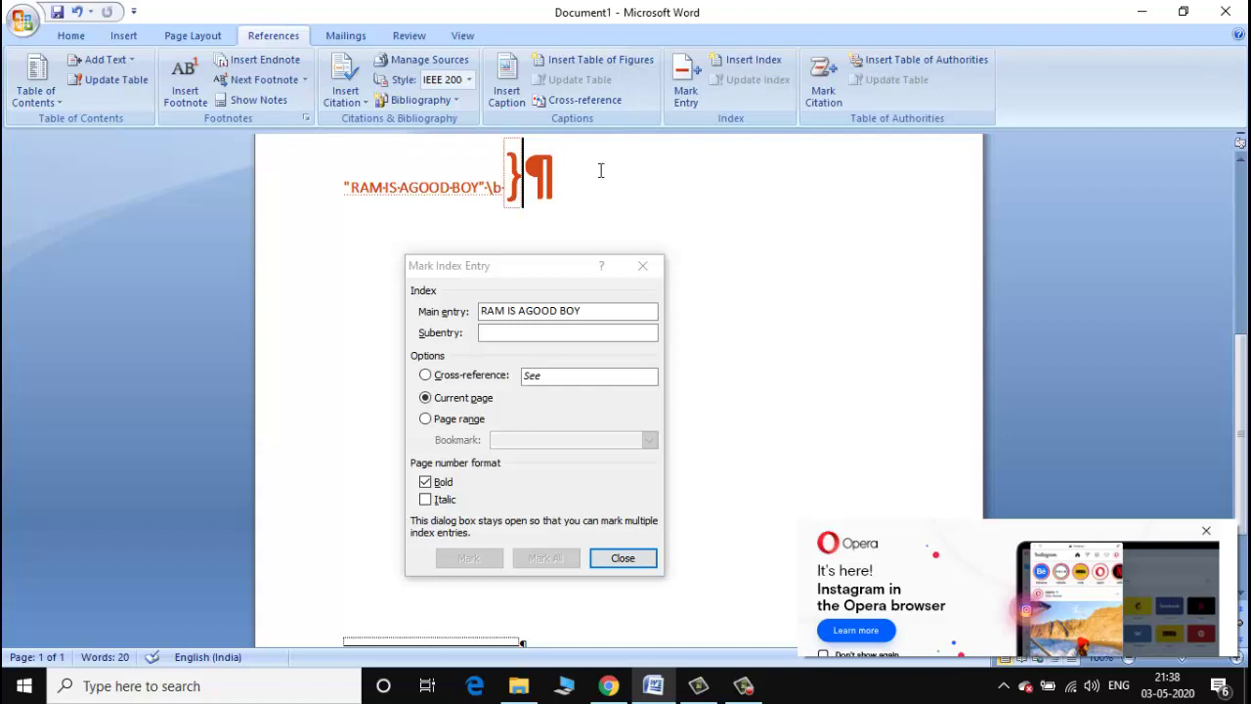
Open and close Insert Index, then open Mark Citation and view its Category list.
{"action": "left_click", "coordinate": [748, 59]}
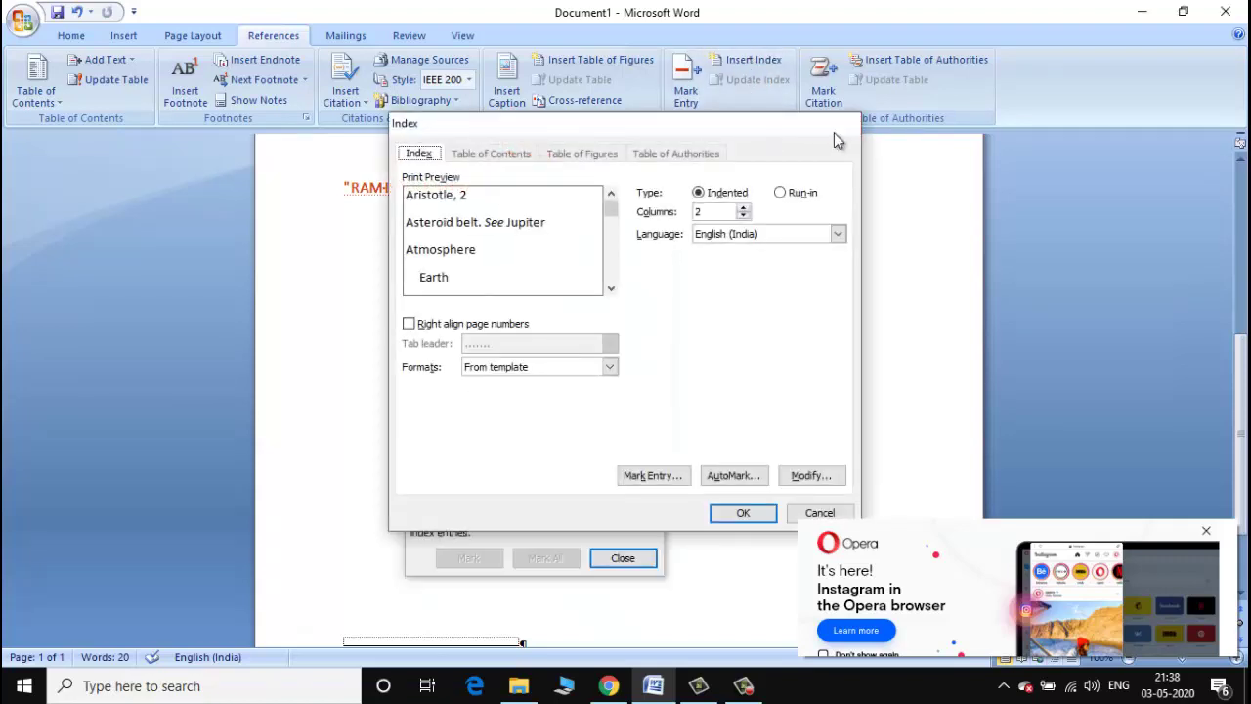
{"action": "left_click", "coordinate": [834, 132]}
{"action": "left_click", "coordinate": [827, 100]}
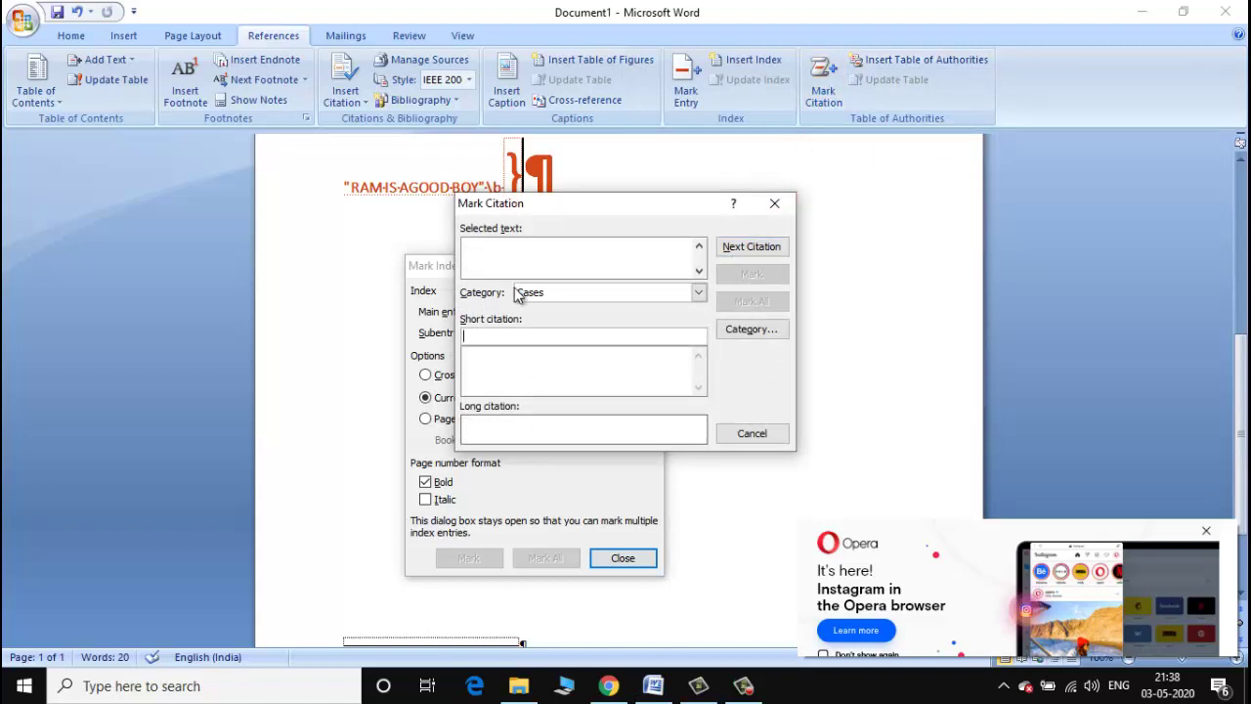
{"action": "left_click", "coordinate": [700, 294]}
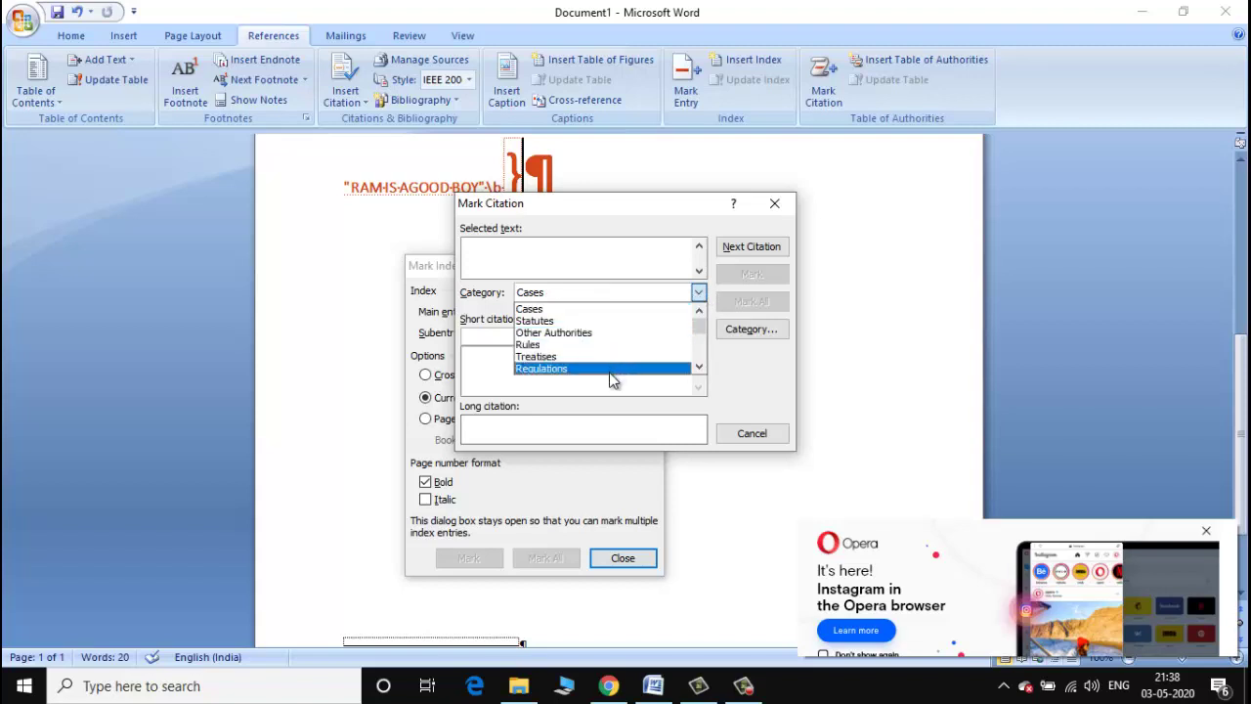
{"action": "left_click", "coordinate": [427, 292]}
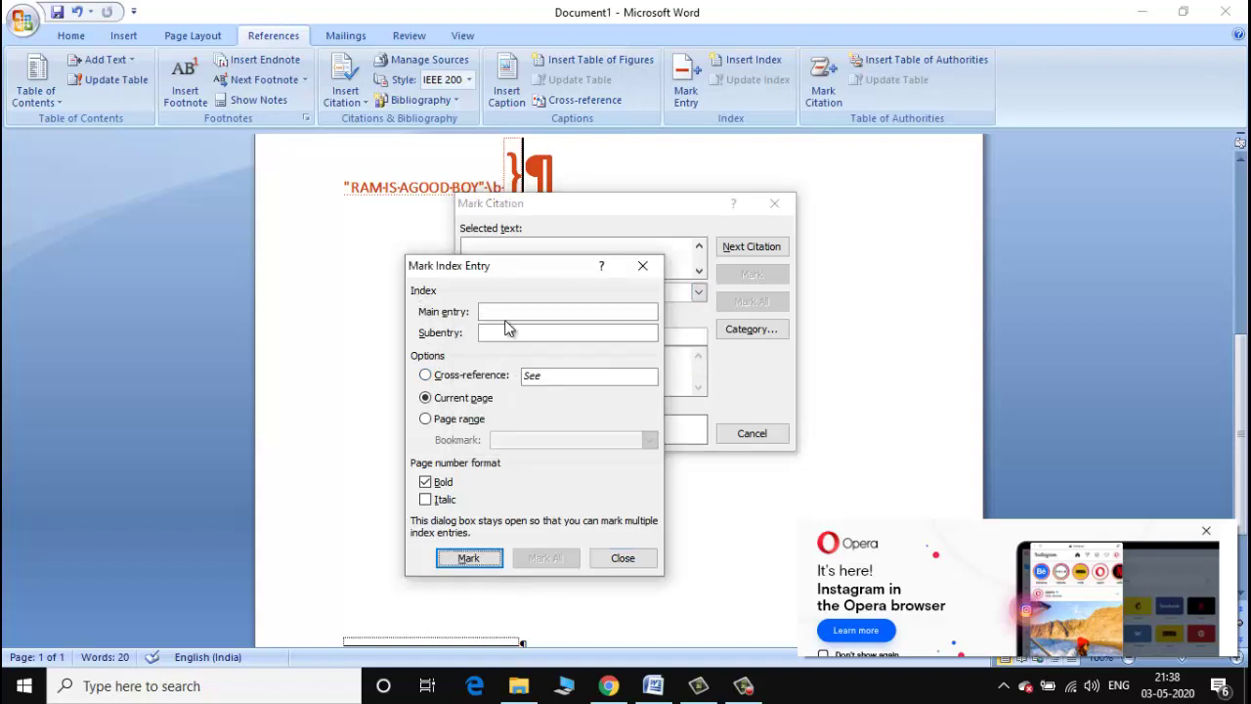
Mark 'RAM IS A GOOD BOY' as a current-page index entry with italic, non-bold page number.
{"action": "left_click", "coordinate": [514, 312]}
{"action": "left_click", "coordinate": [428, 419]}
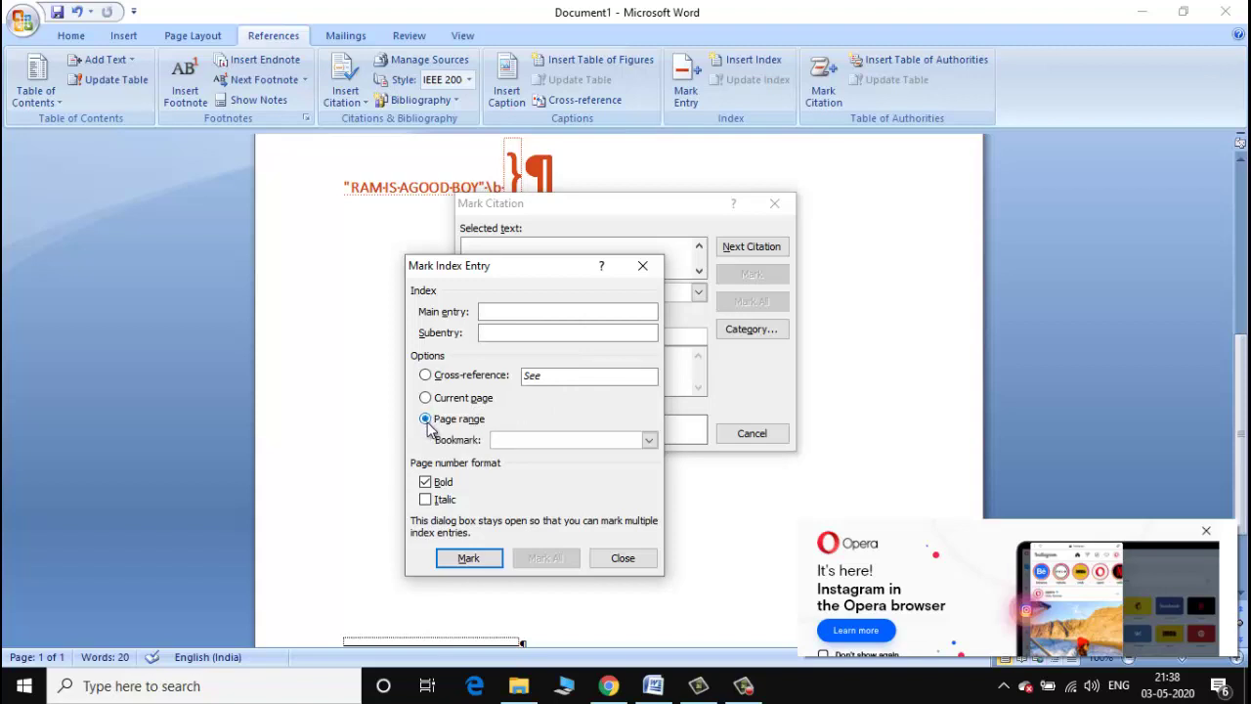
{"action": "left_click", "coordinate": [426, 399]}
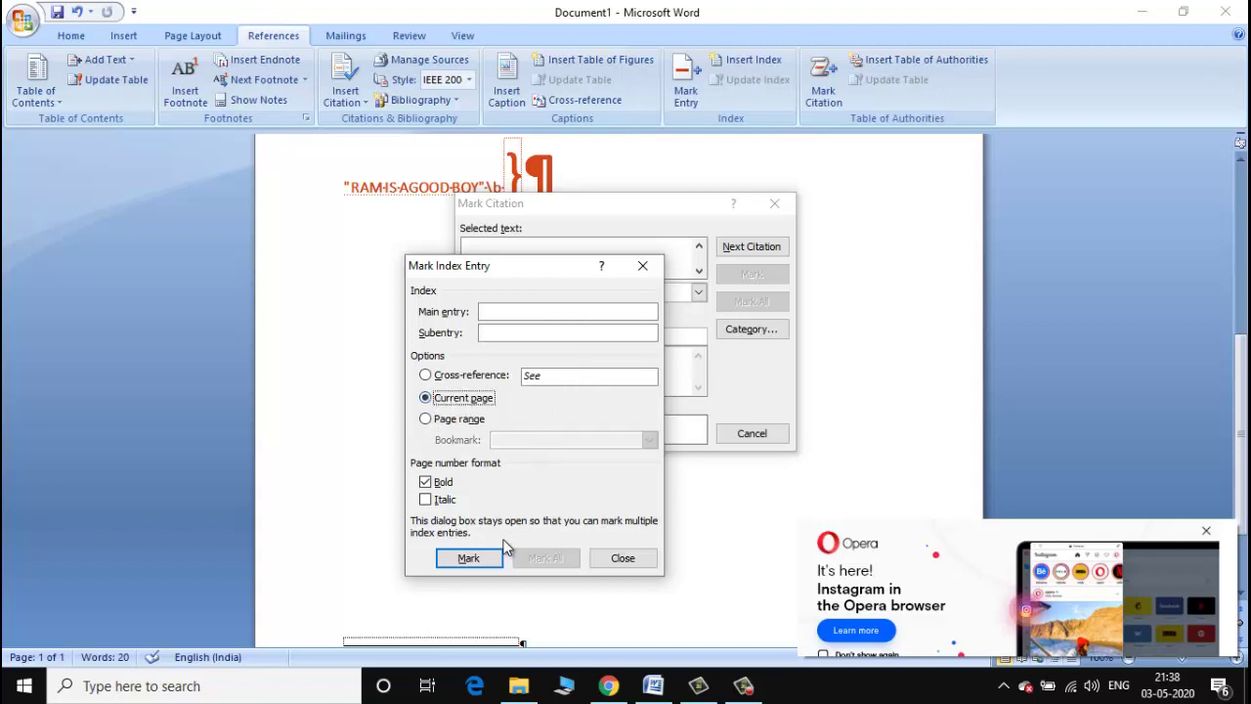
{"action": "left_click", "coordinate": [518, 310]}
{"action": "type", "text": "RAM IS A "}
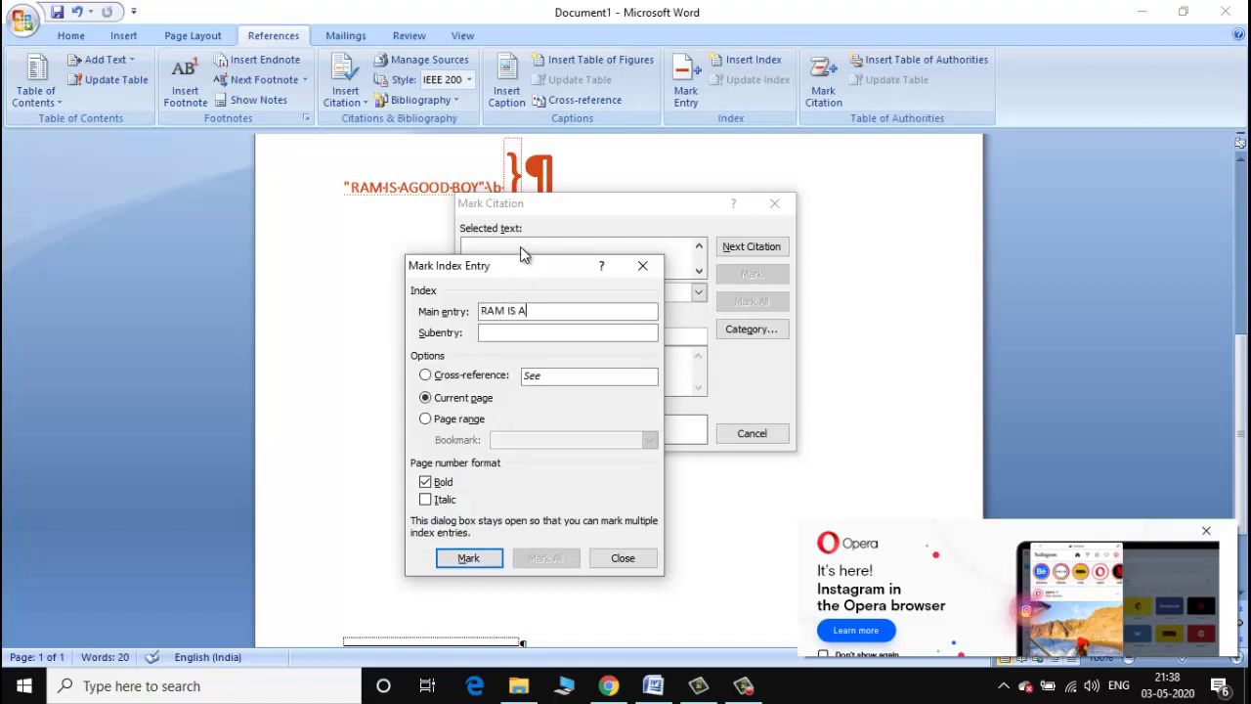
{"action": "type", "text": "GOOD "}
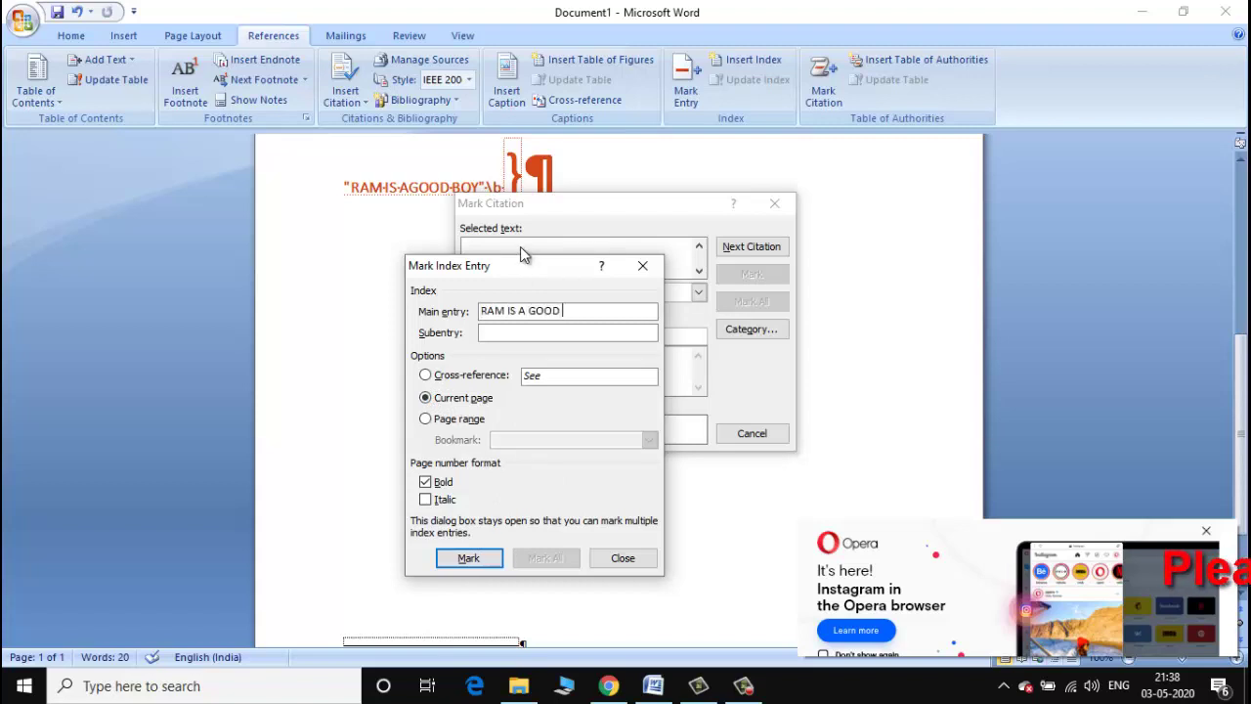
{"action": "type", "text": "BOY"}
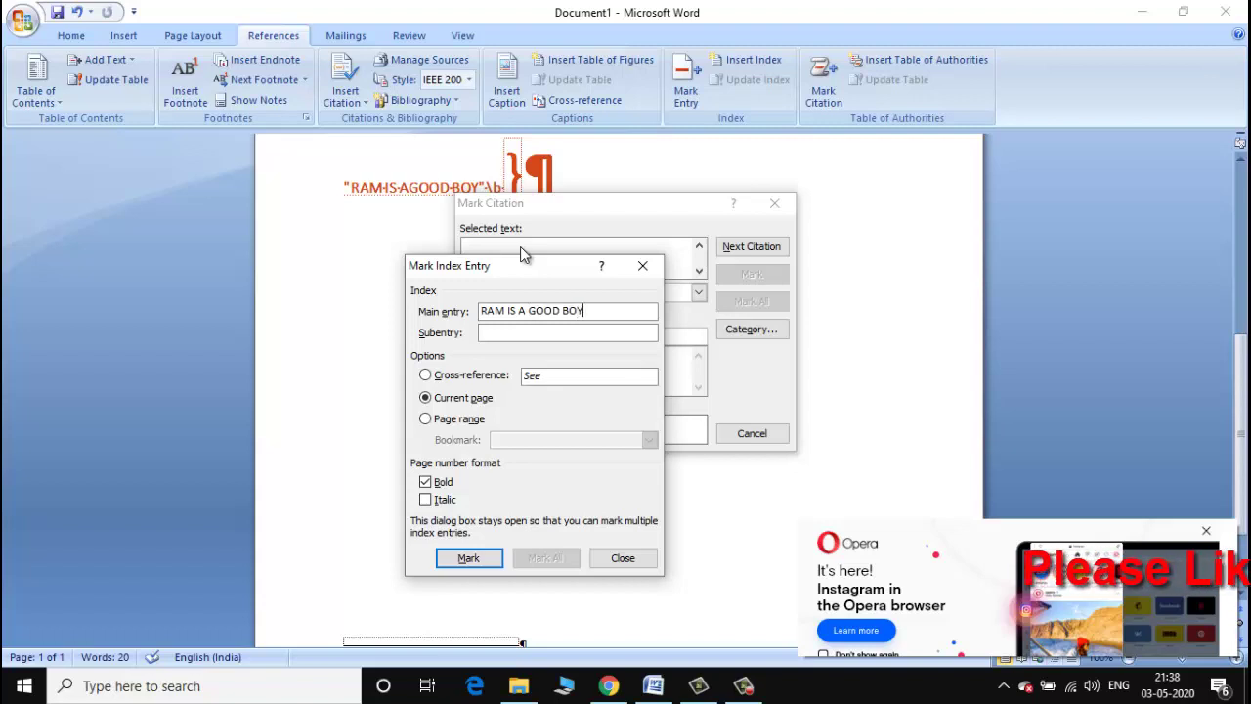
{"action": "left_click", "coordinate": [440, 500]}
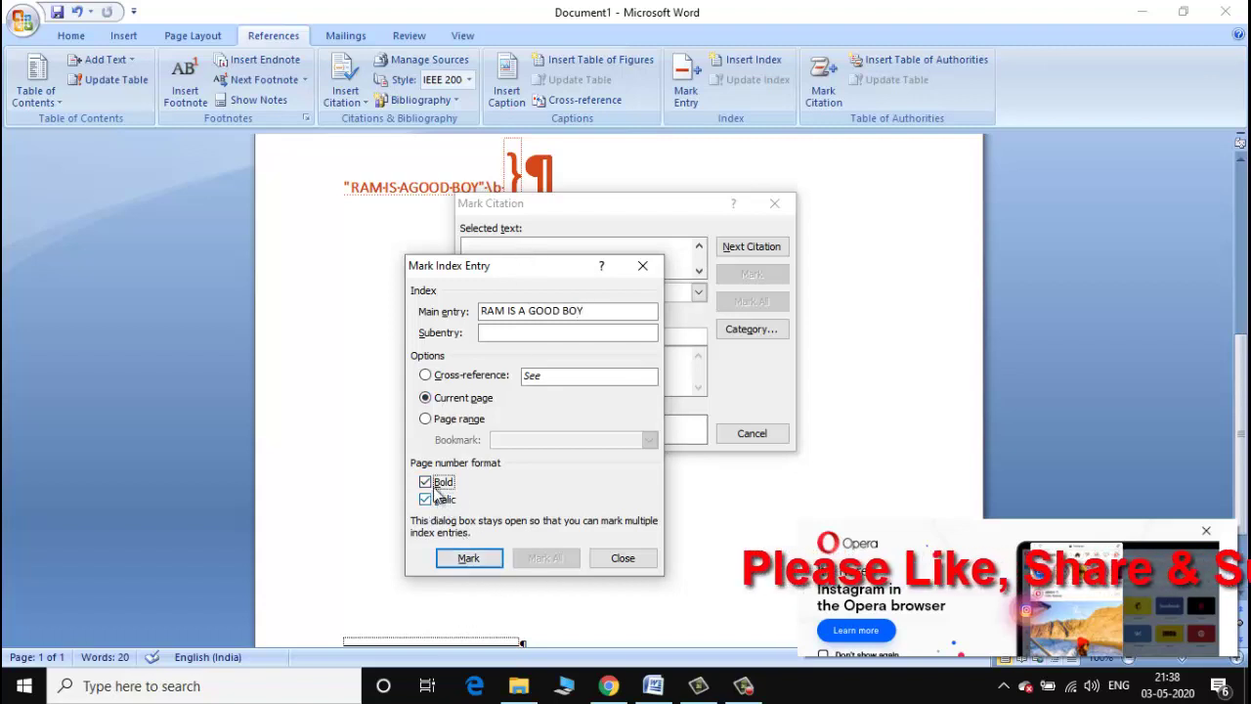
{"action": "left_click", "coordinate": [428, 482]}
{"action": "left_click", "coordinate": [468, 558]}
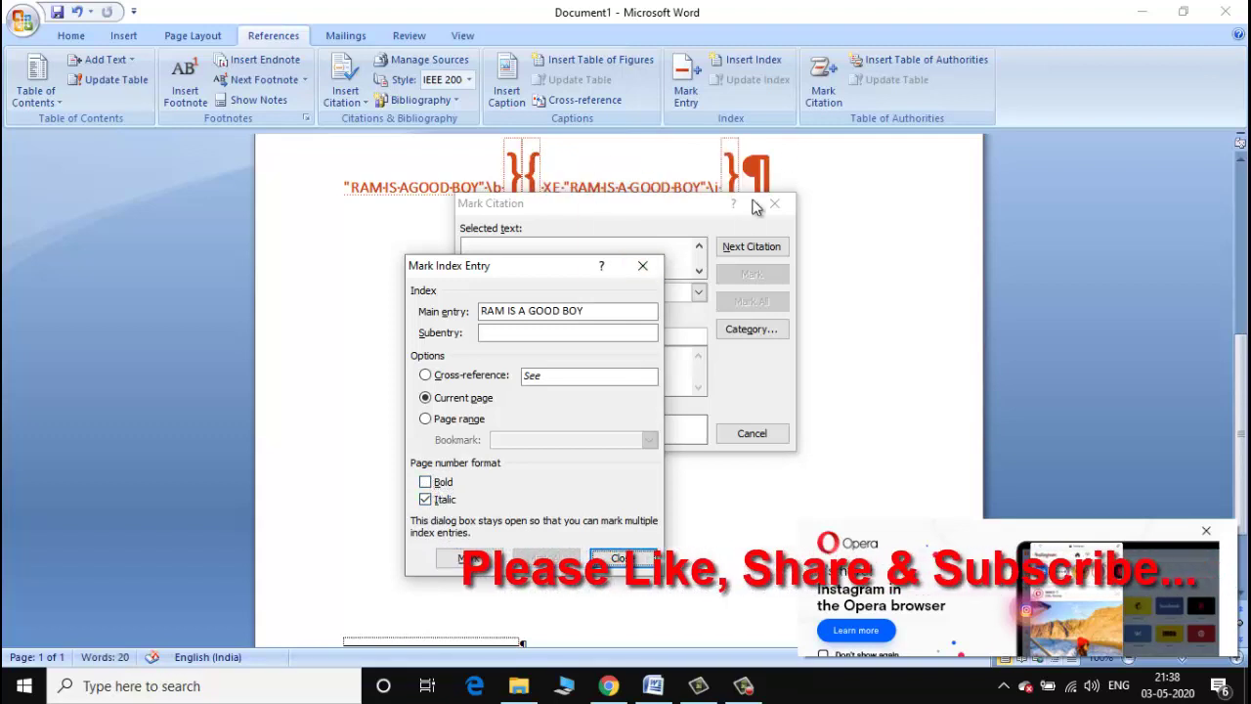
{"action": "left_click", "coordinate": [782, 208]}
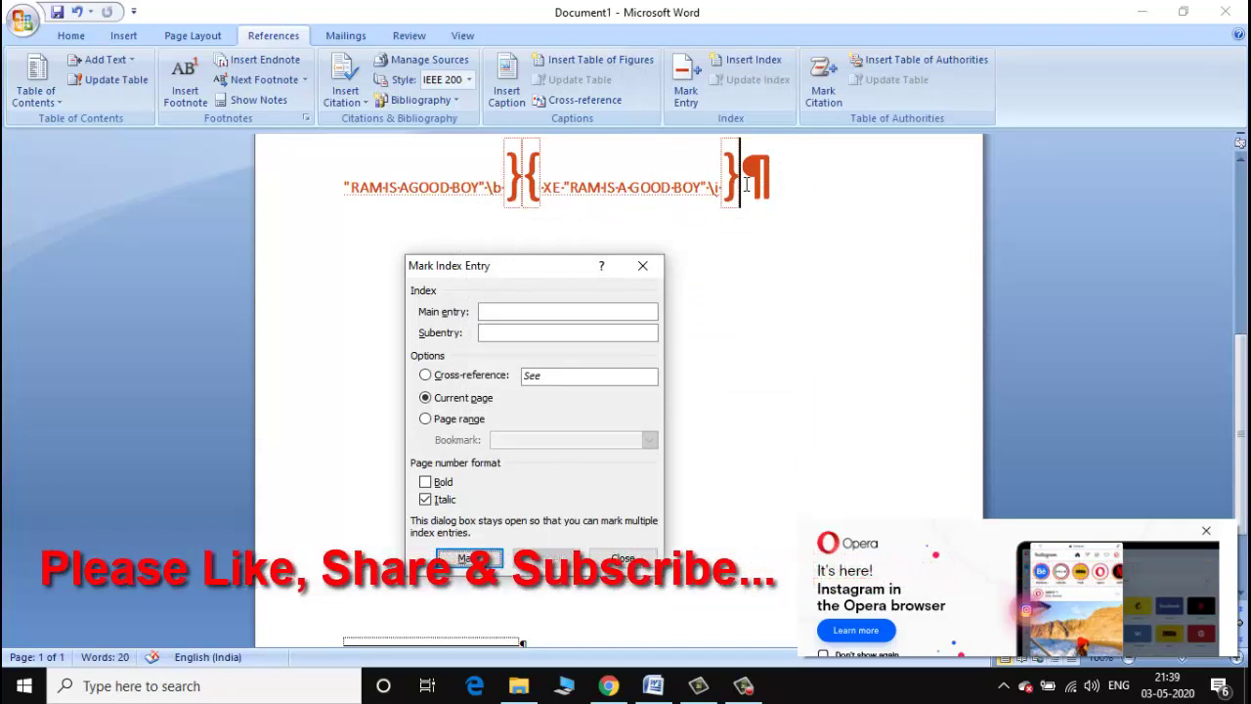
Close Mark Index Entry, then open and cancel the citation Style list and Insert Caption.
{"action": "left_click", "coordinate": [618, 566]}
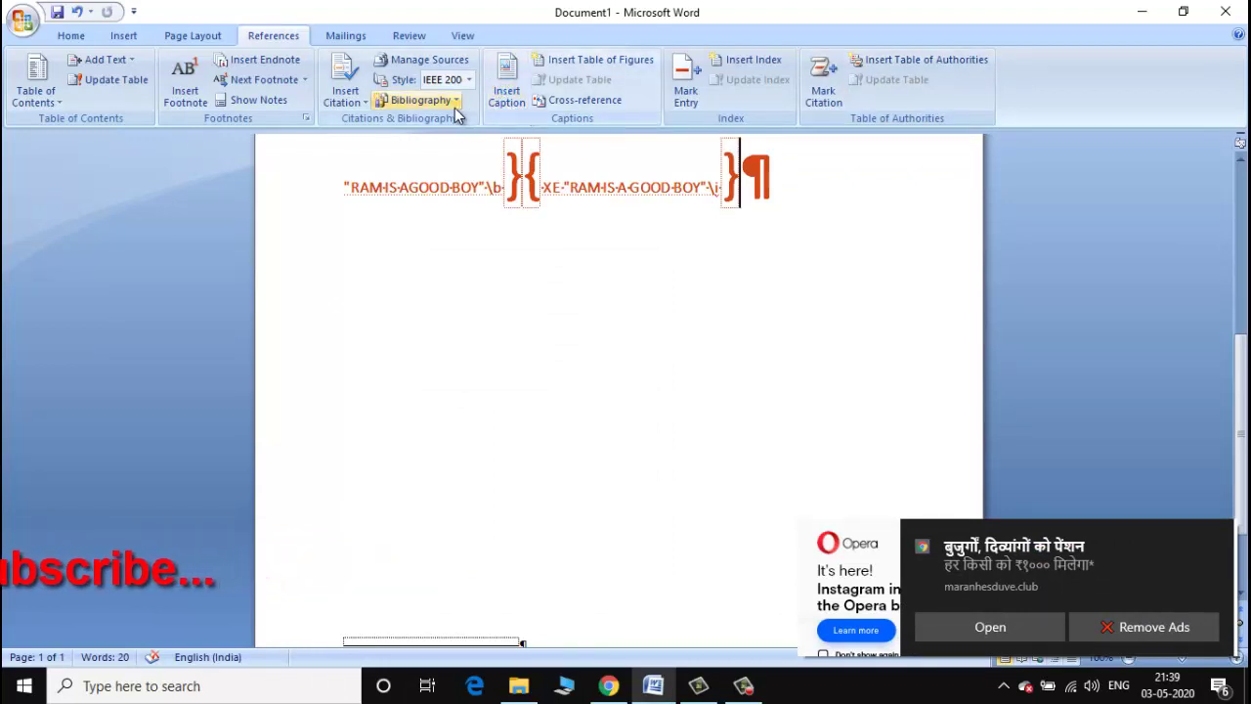
{"action": "left_click", "coordinate": [469, 79]}
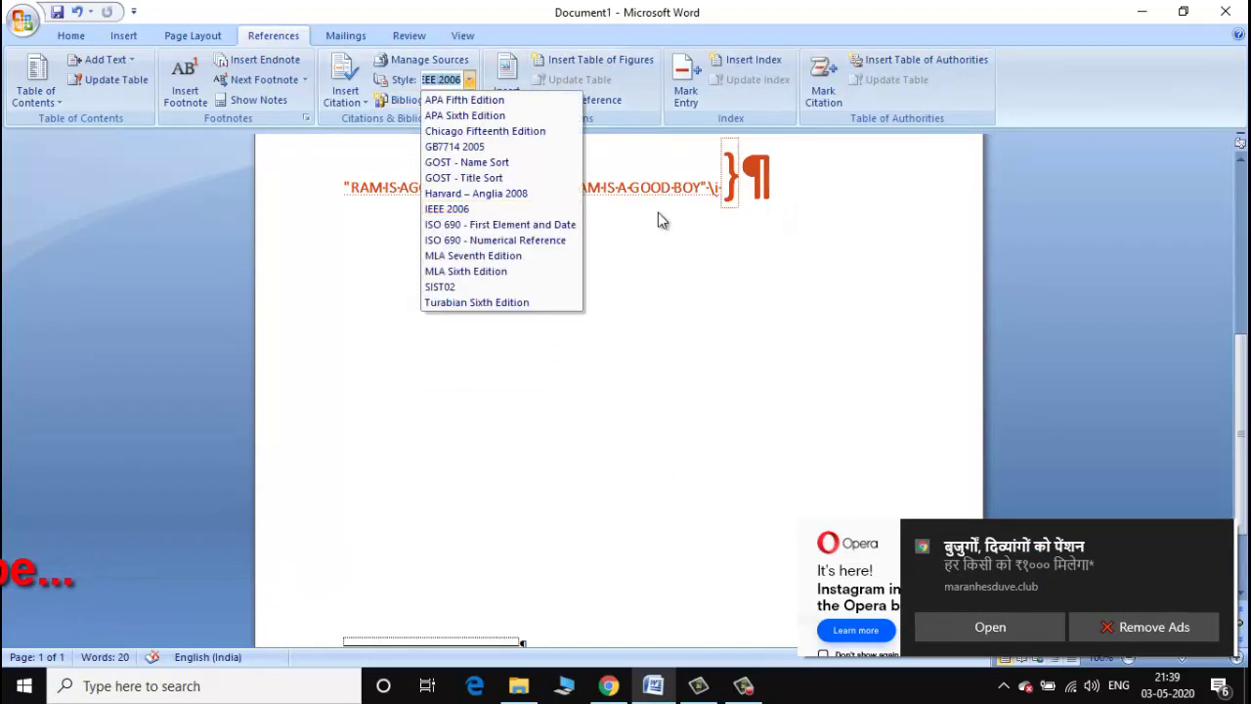
{"action": "left_click", "coordinate": [499, 90]}
{"action": "left_click", "coordinate": [498, 90]}
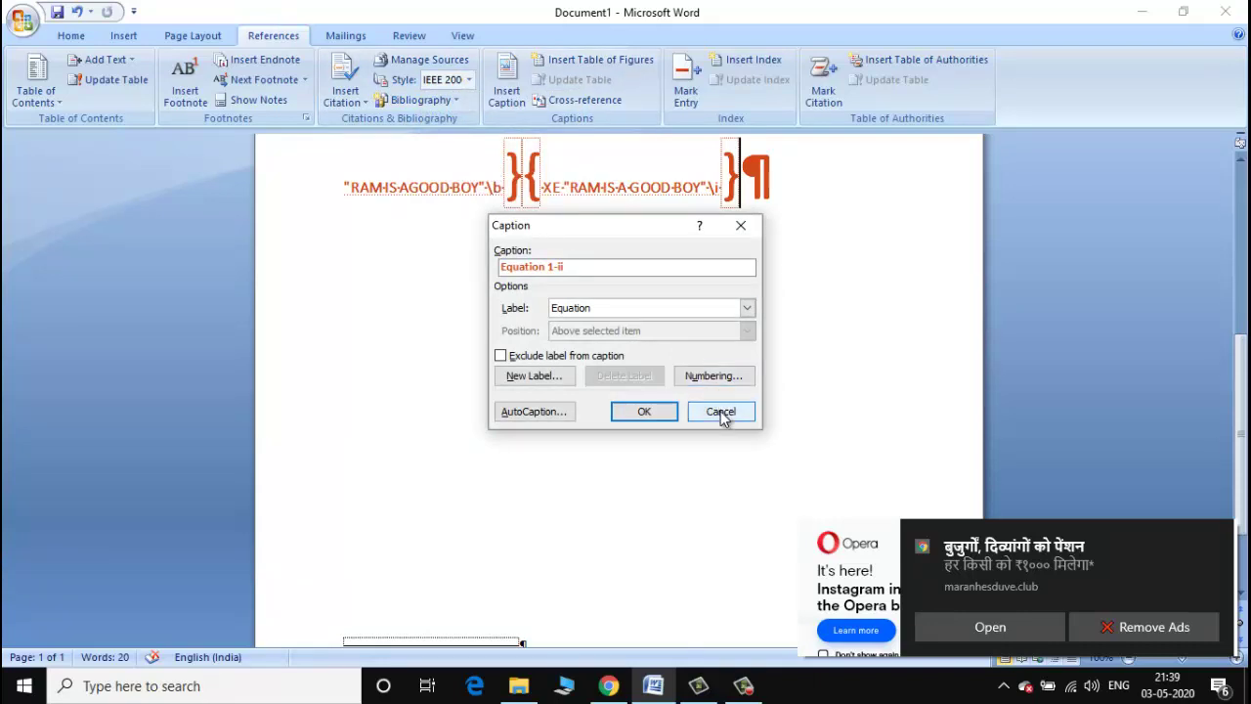
{"action": "left_click", "coordinate": [721, 411]}
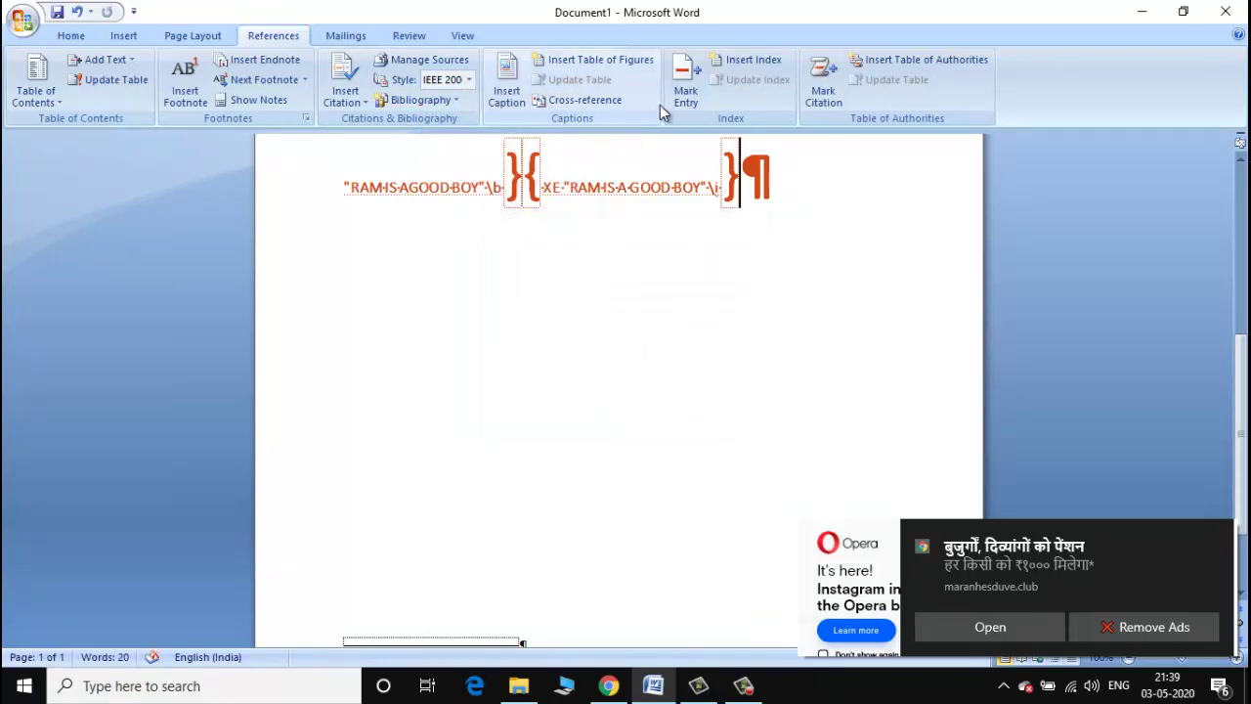
Open and cancel Table of Figures, Cross-reference and the Next Footnote choices.
{"action": "left_click", "coordinate": [599, 60]}
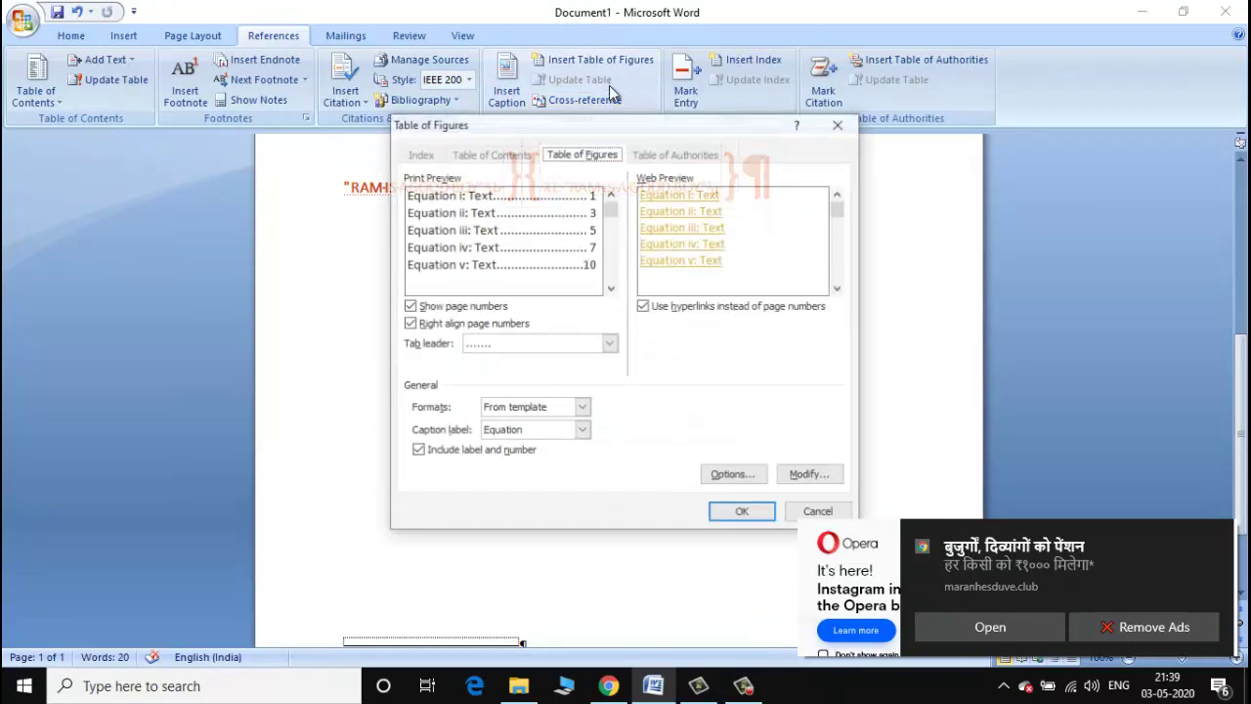
{"action": "left_click", "coordinate": [819, 513]}
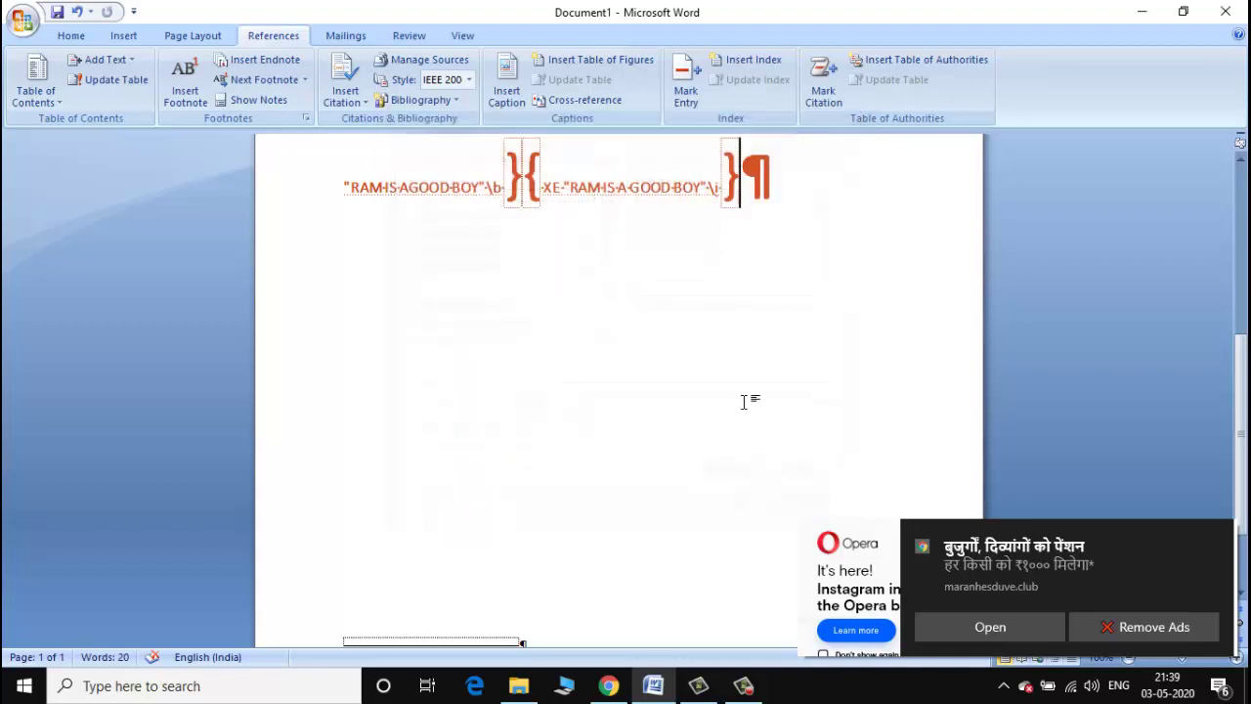
{"action": "left_click", "coordinate": [585, 102]}
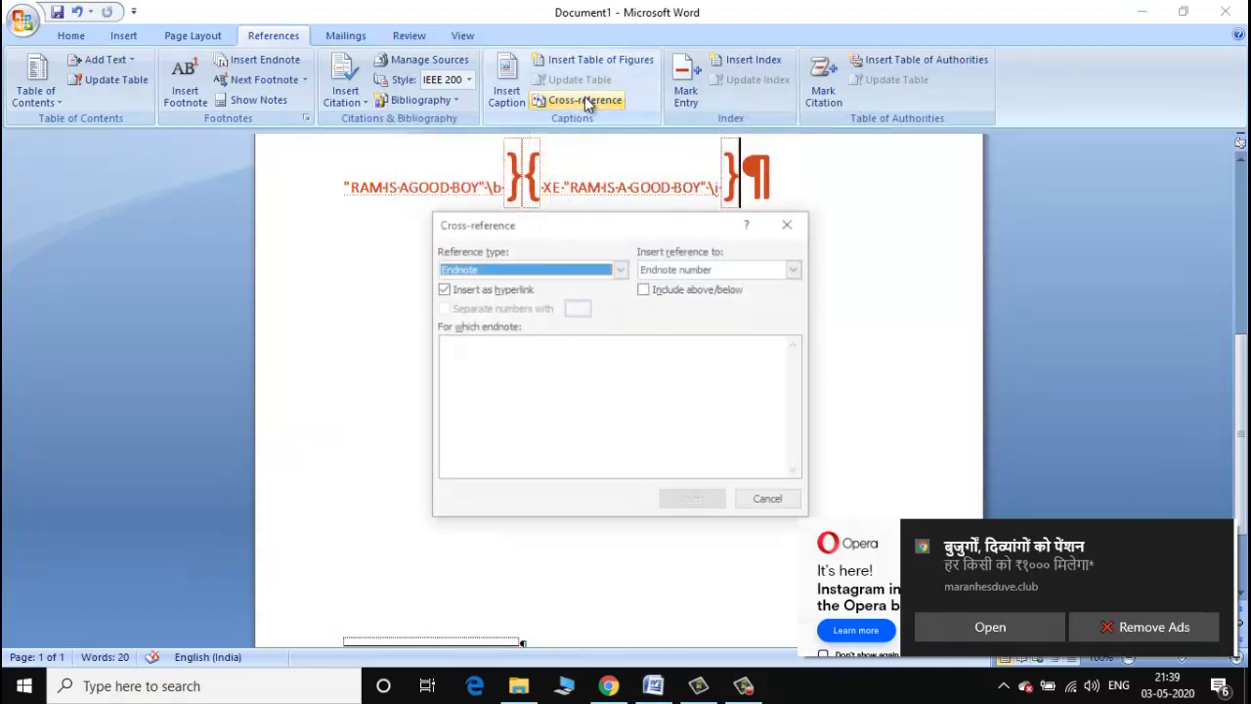
{"action": "left_click", "coordinate": [770, 502]}
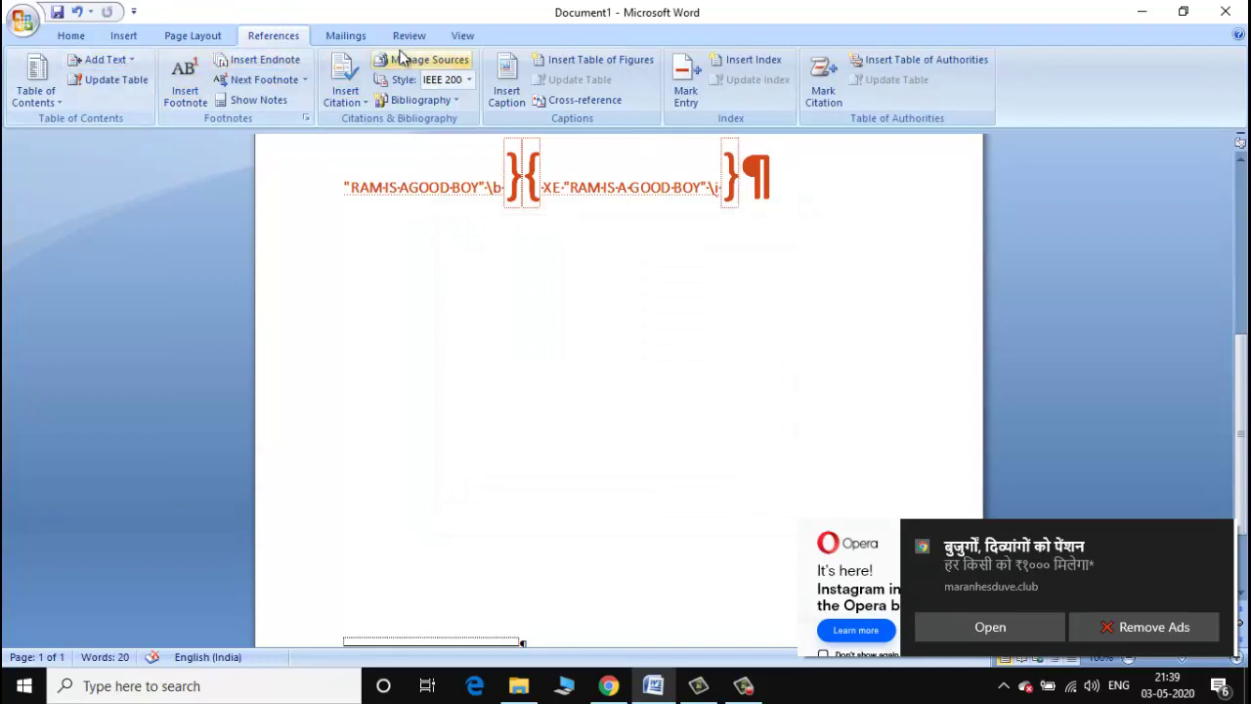
{"action": "left_click", "coordinate": [305, 79]}
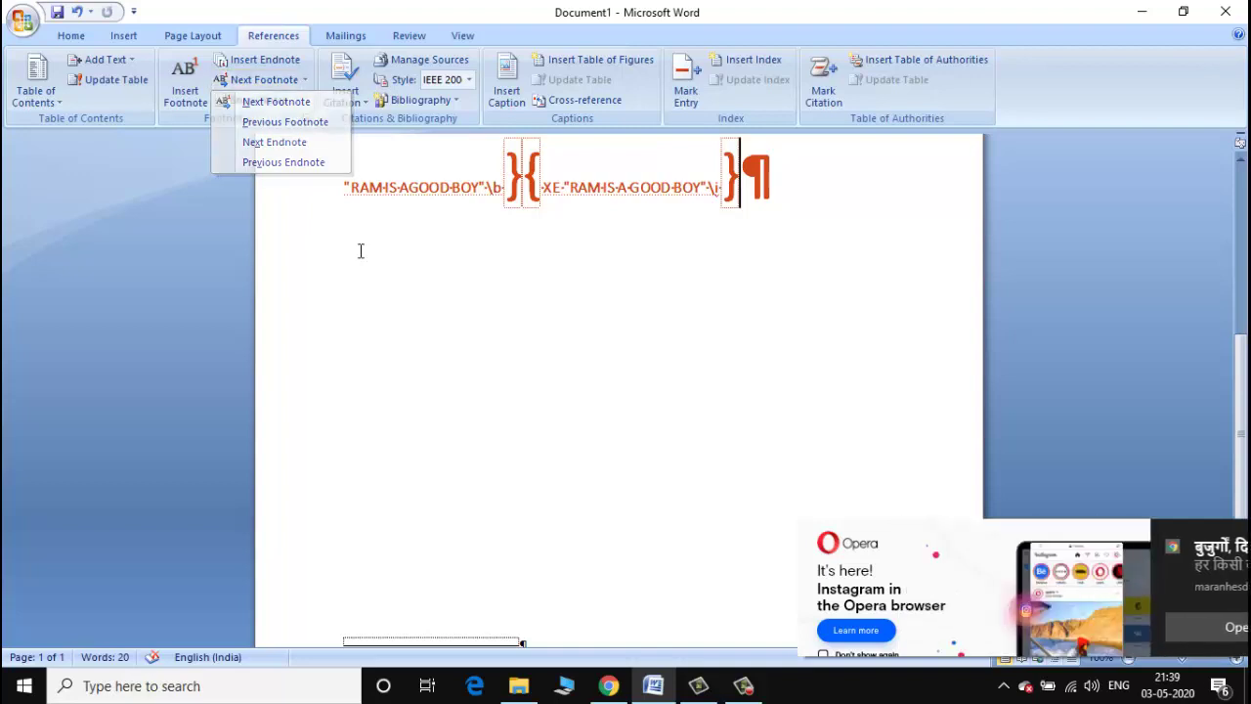
{"action": "left_click", "coordinate": [293, 79]}
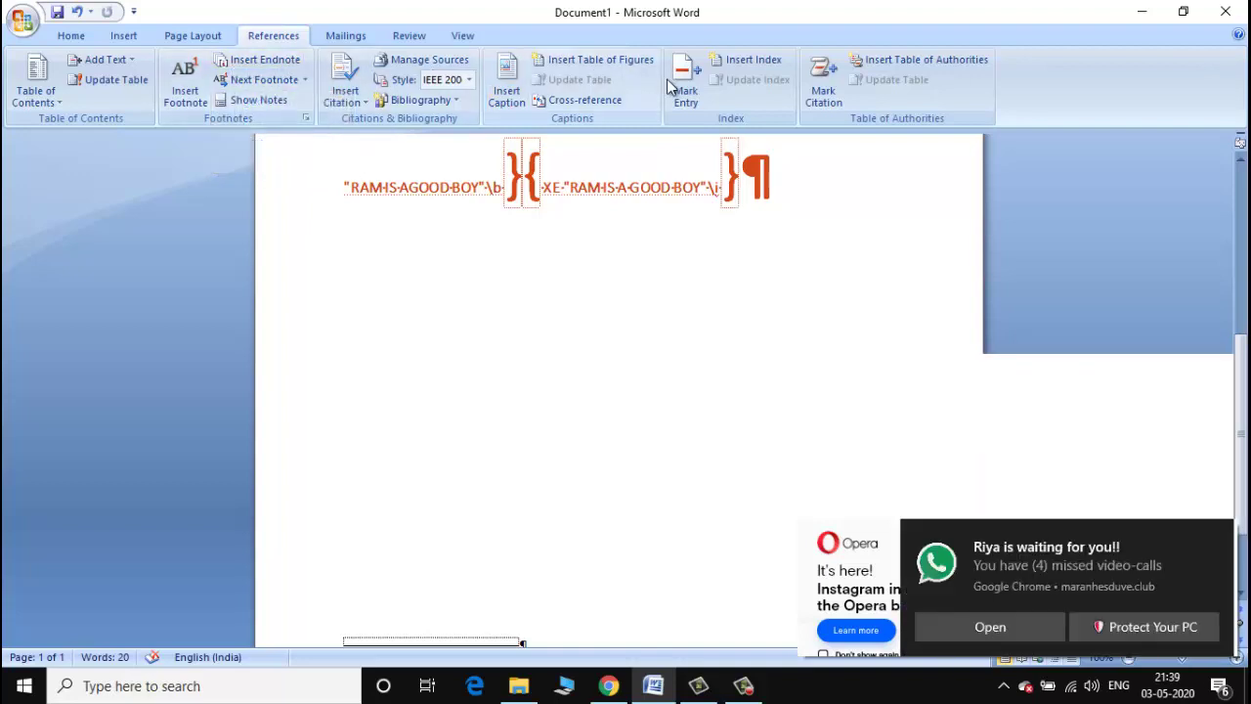